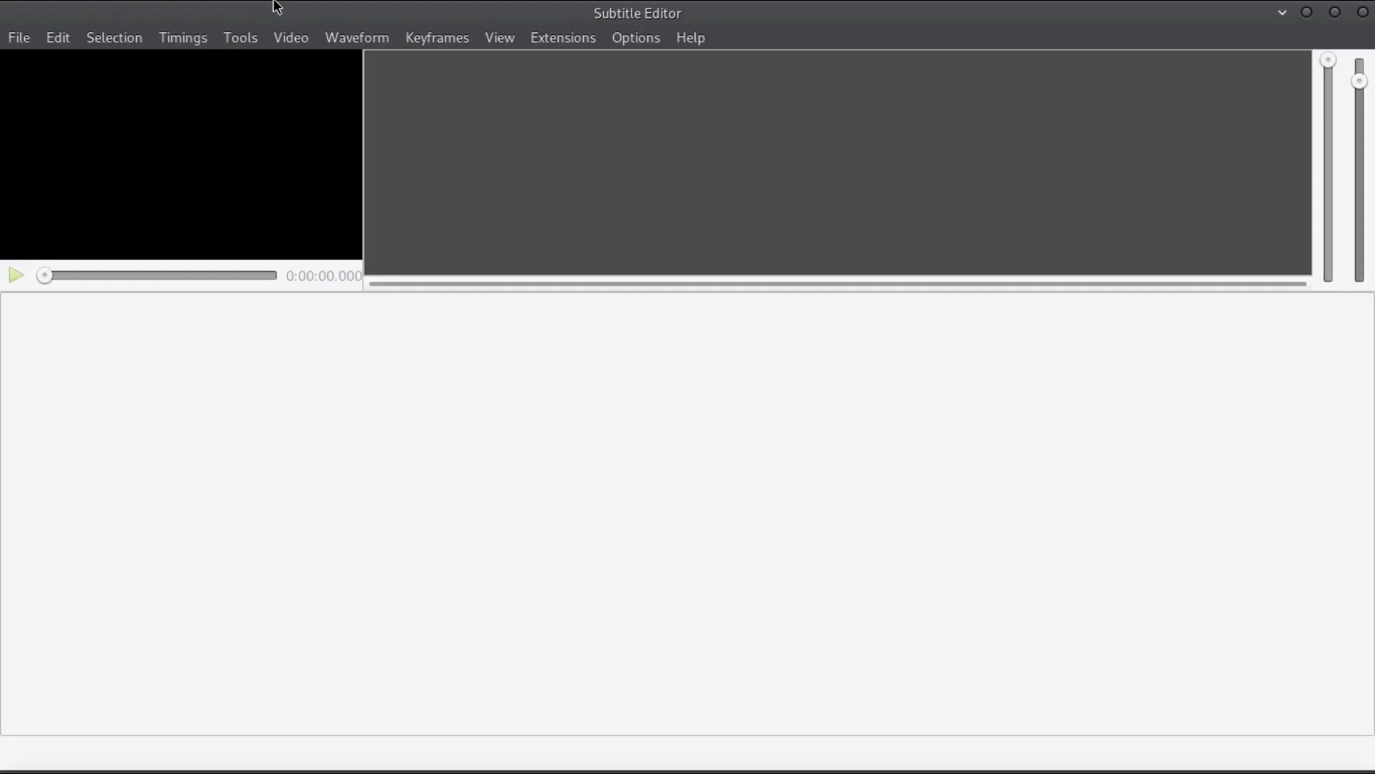
# Load the audio waveform from a file and create a new subtitle document.
pyautogui.click(346, 33)
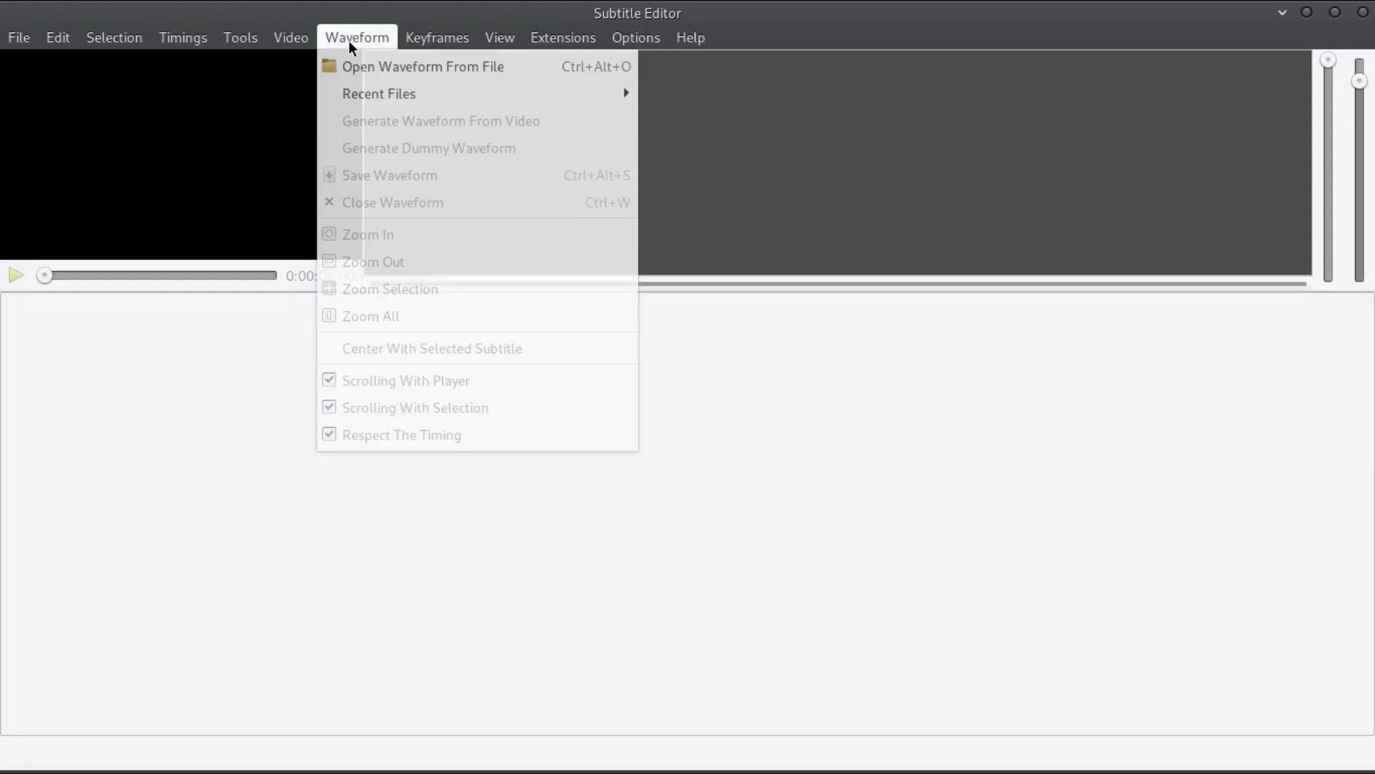
pyautogui.click(354, 63)
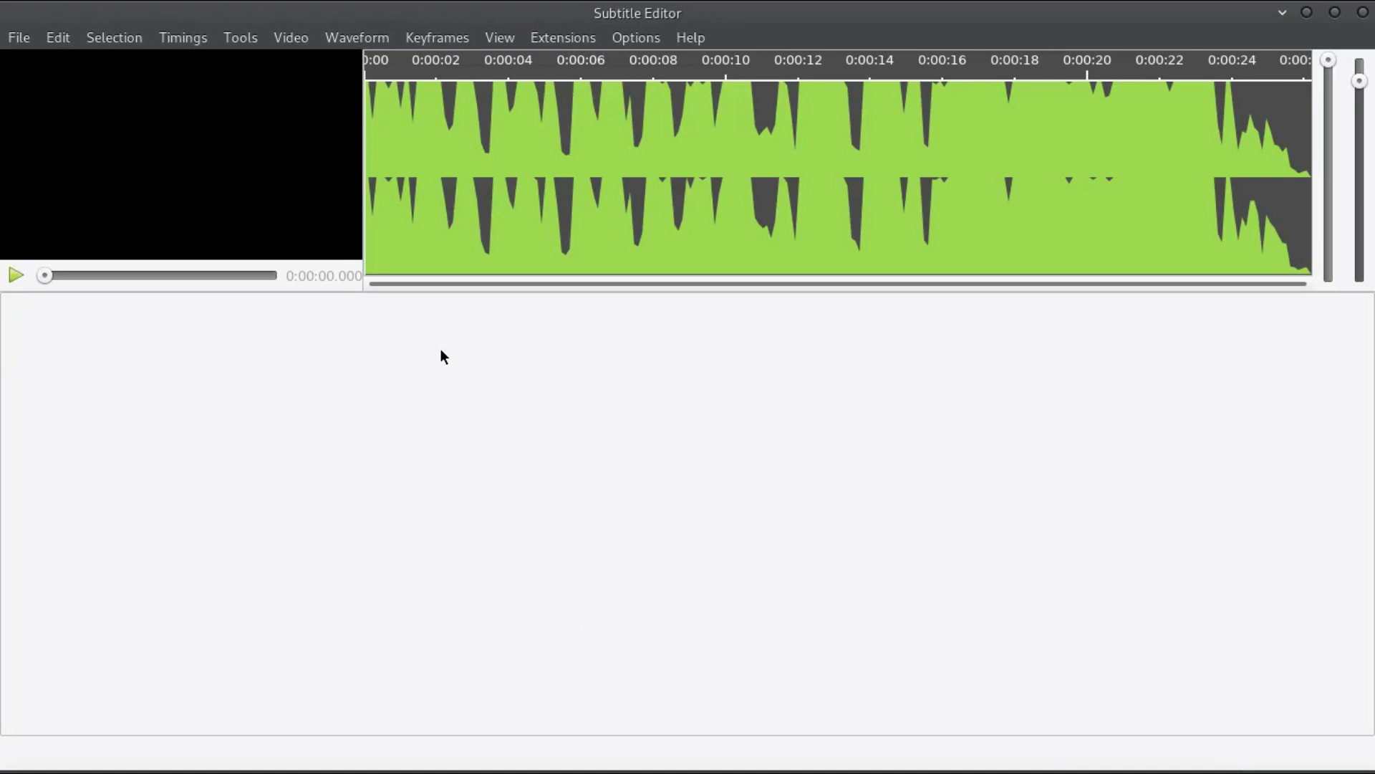
pyautogui.click(19, 40)
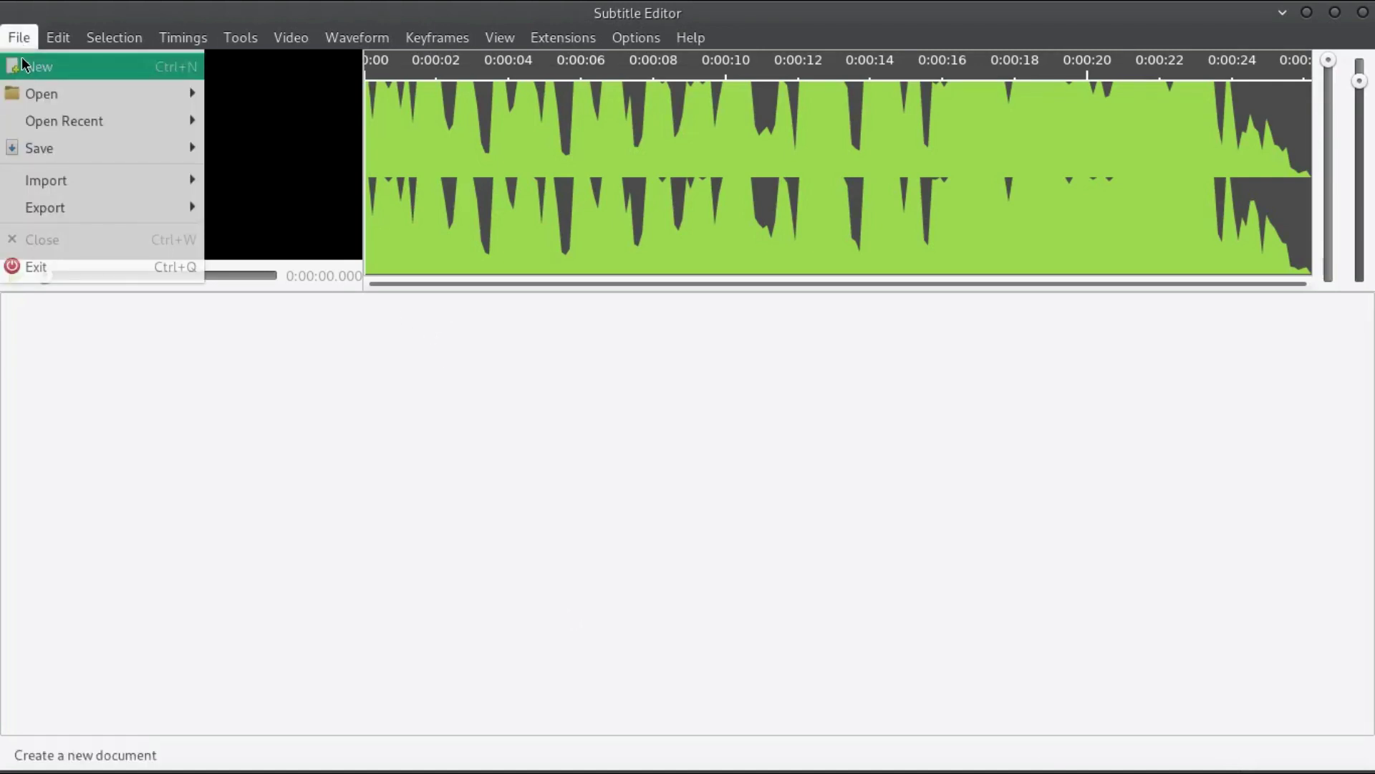
pyautogui.click(23, 65)
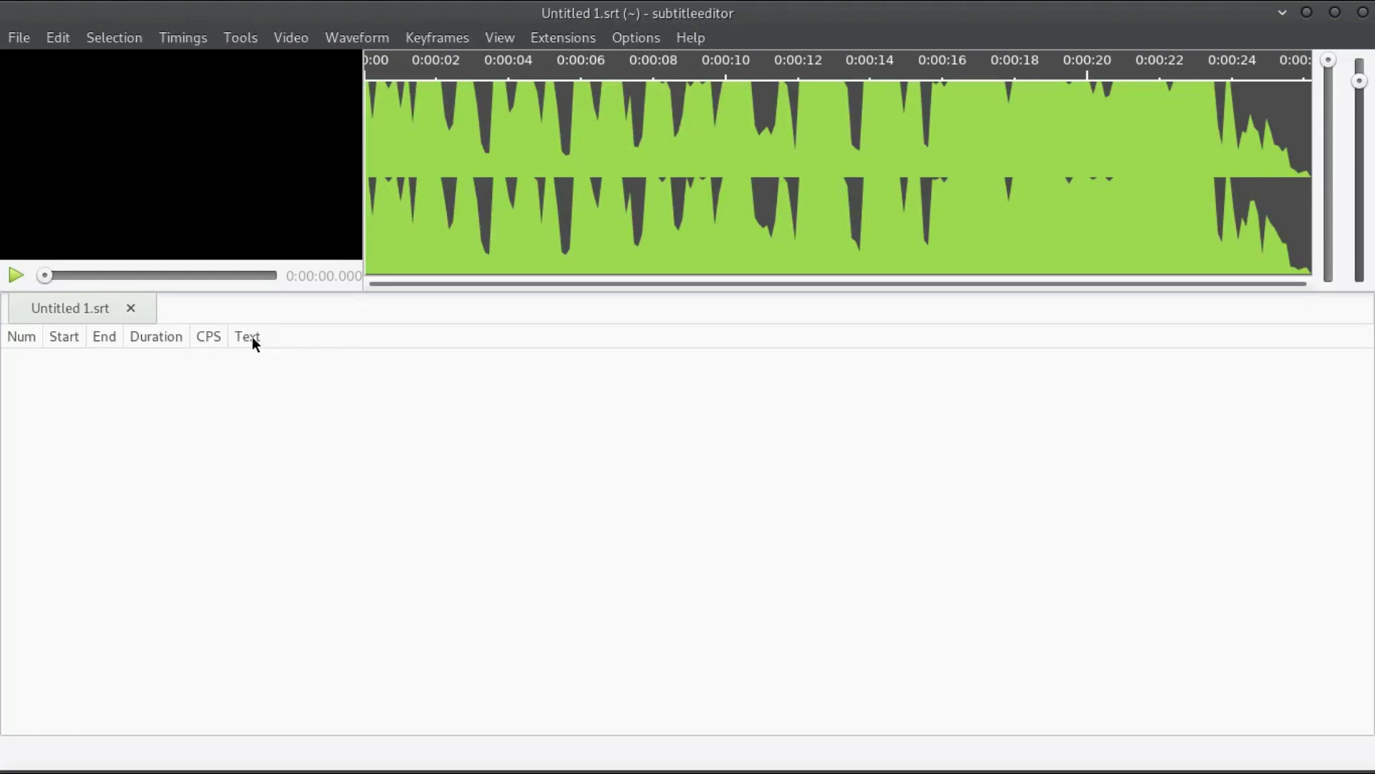
# Insert a blank subtitle and fill its text with the full script, from "Welcome to the Go Live Lively YouTube channel where I share:" through "Out".
pyautogui.click(63, 43)
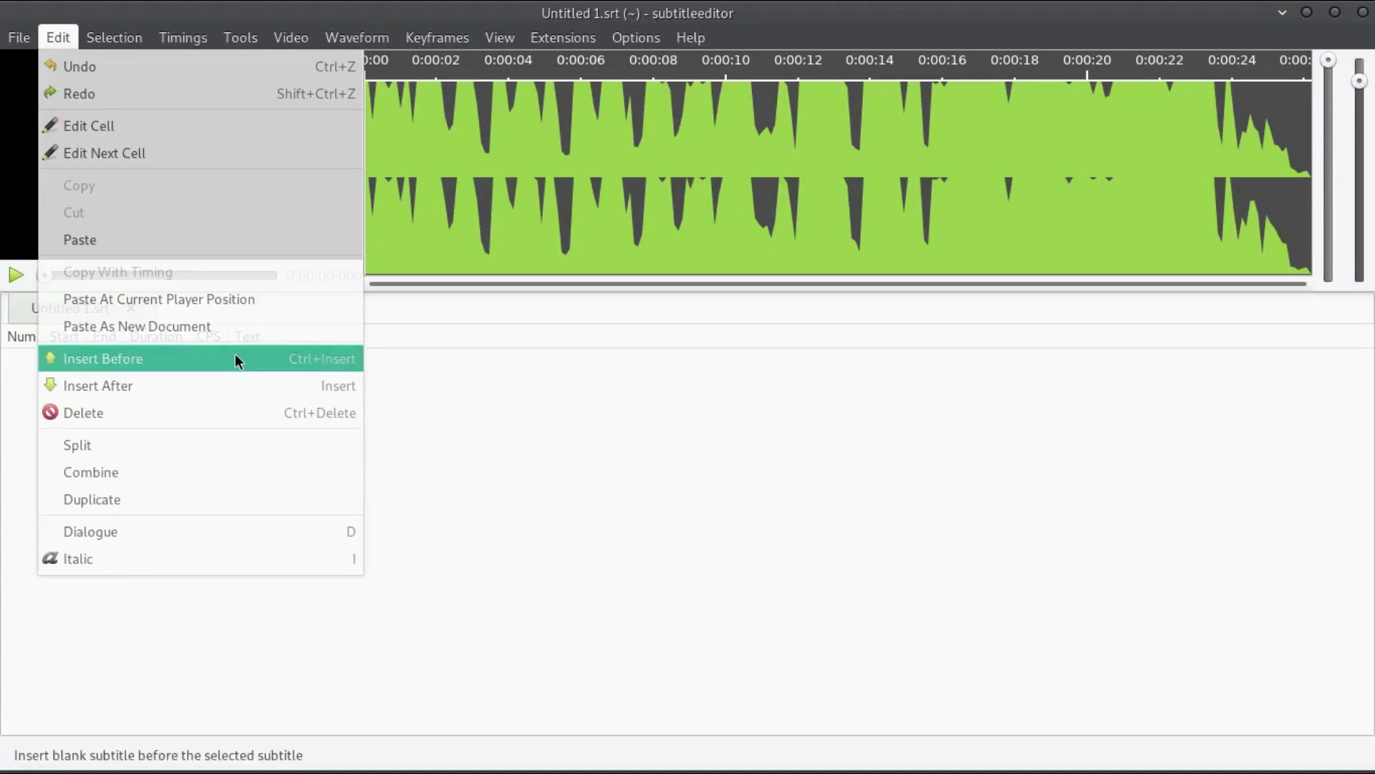
pyautogui.click(204, 384)
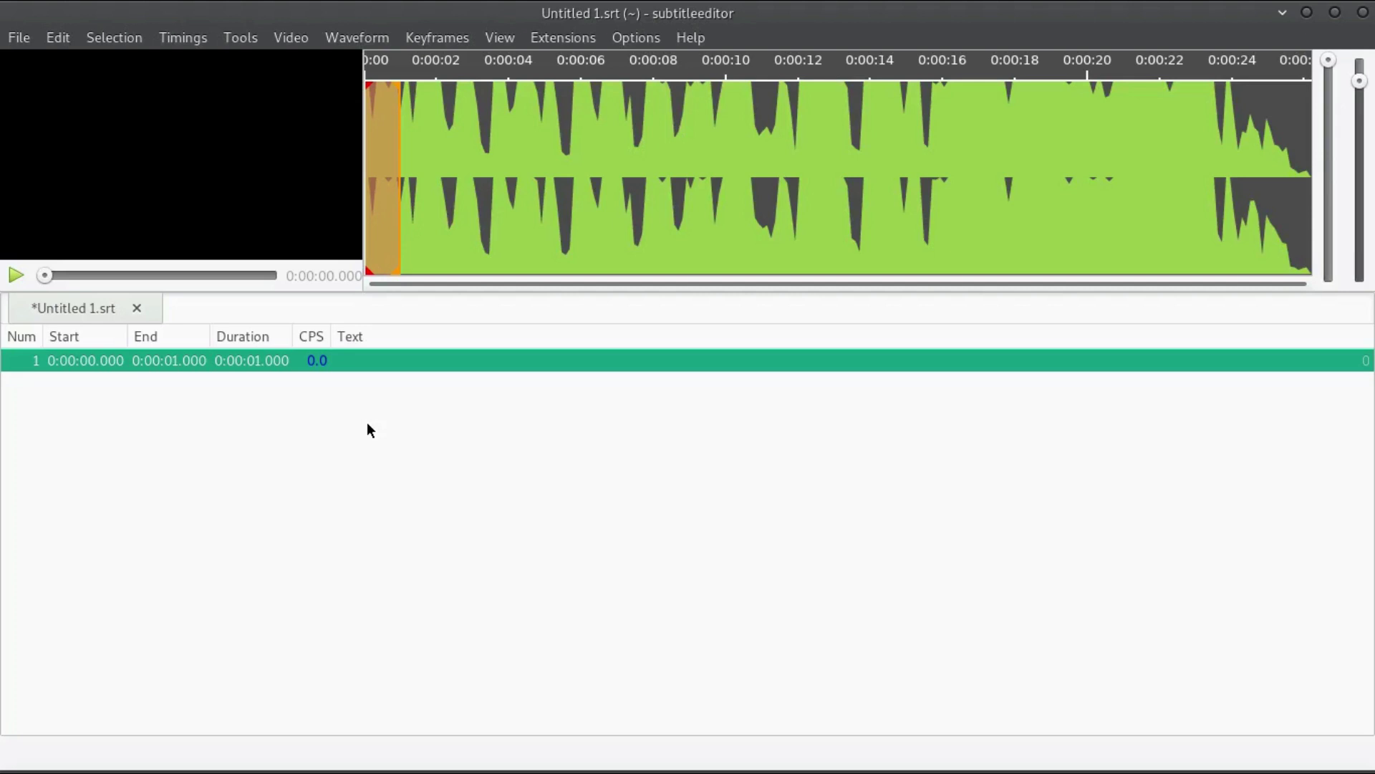
pyautogui.click(368, 363)
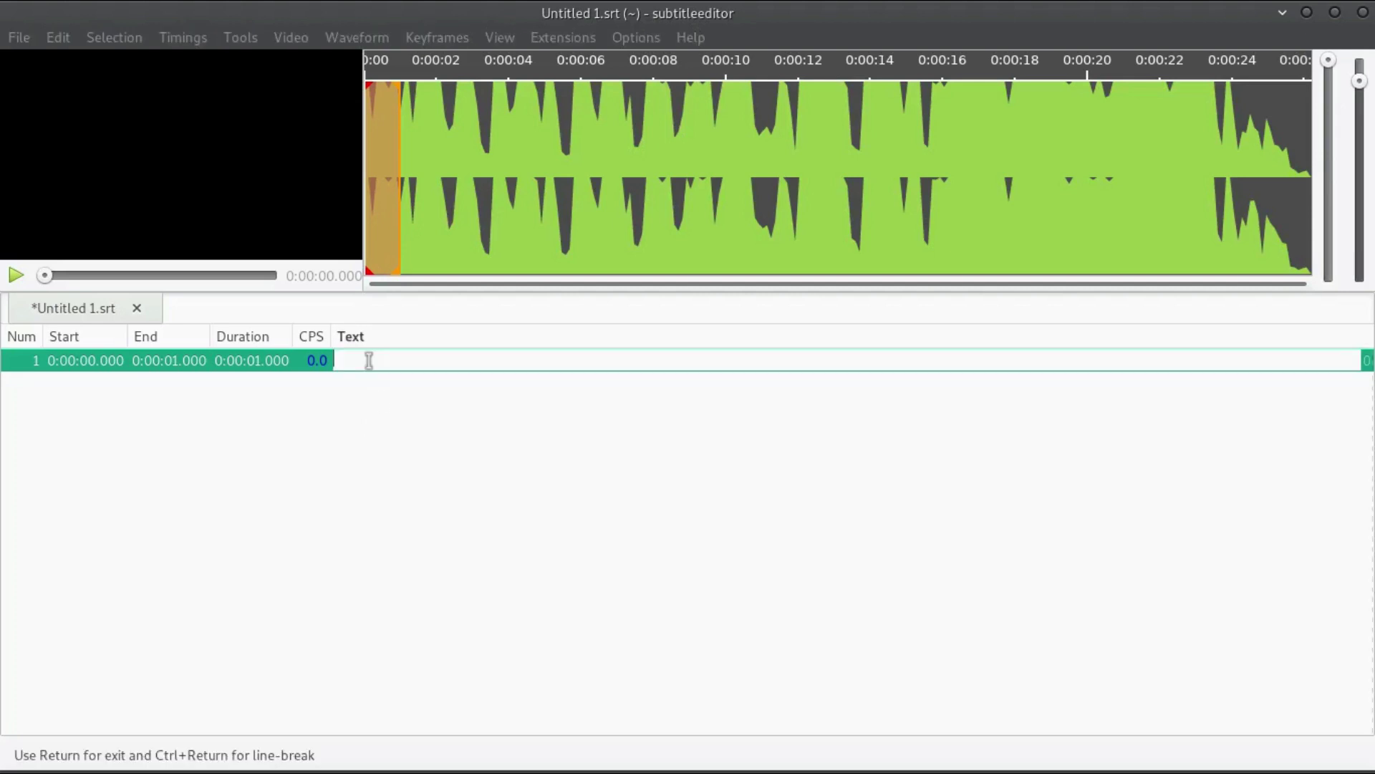
pyautogui.write('Welcome to the Go Live Lively YouTube channel where I share: - Music - EDM, Rap, R&B, Creative Commons - Podcasts - covering IT, music production, fitness, and veterans resources - And software walkthroughs - covering audio / video production and everyday tasks with Linux and open source software')
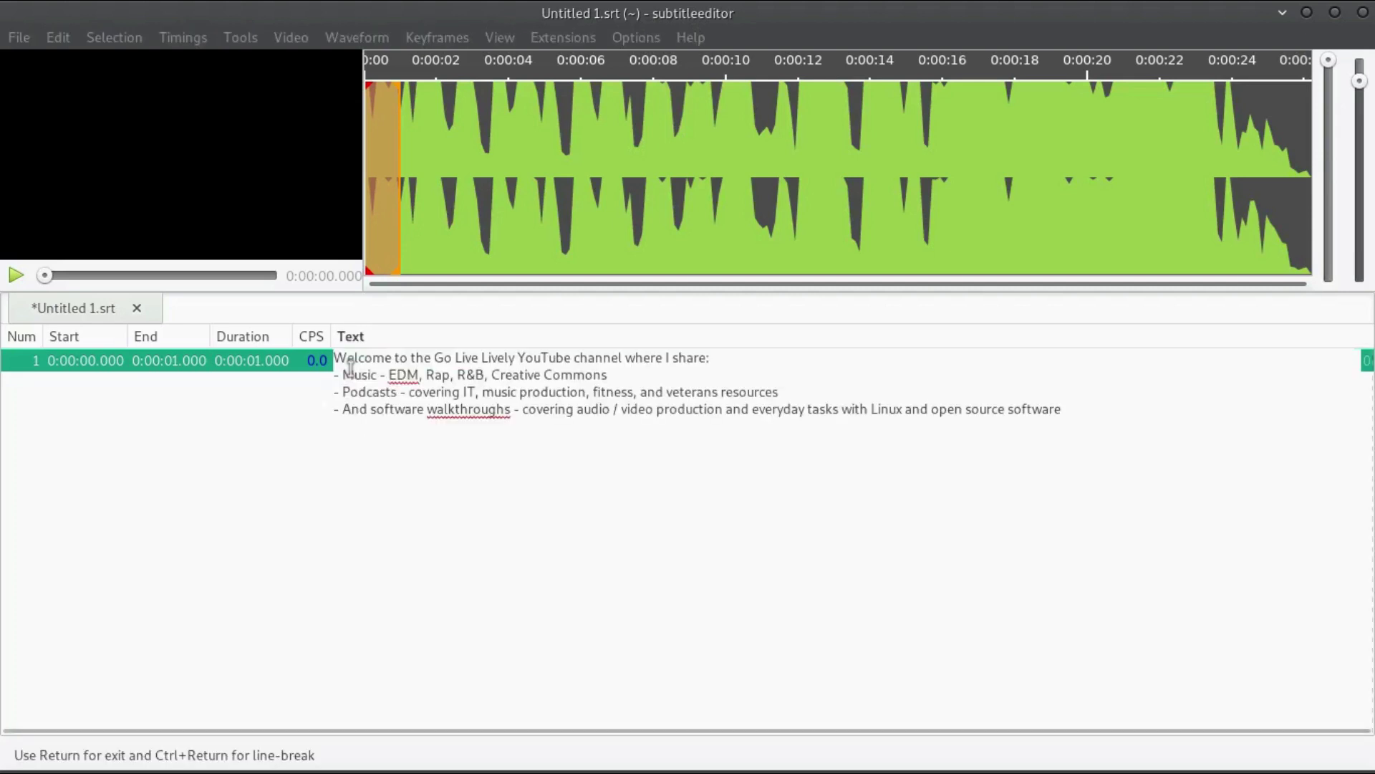
pyautogui.press('Return')
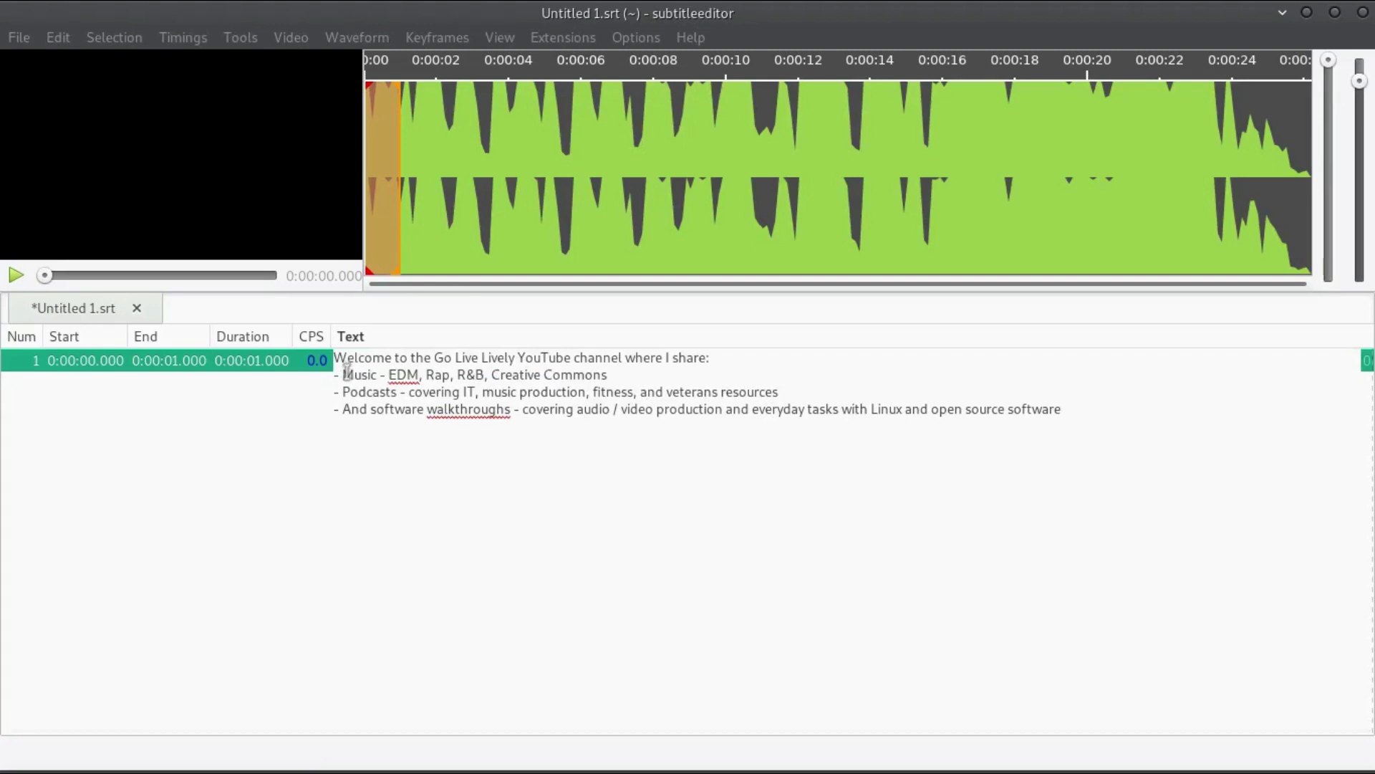
pyautogui.press('Return')
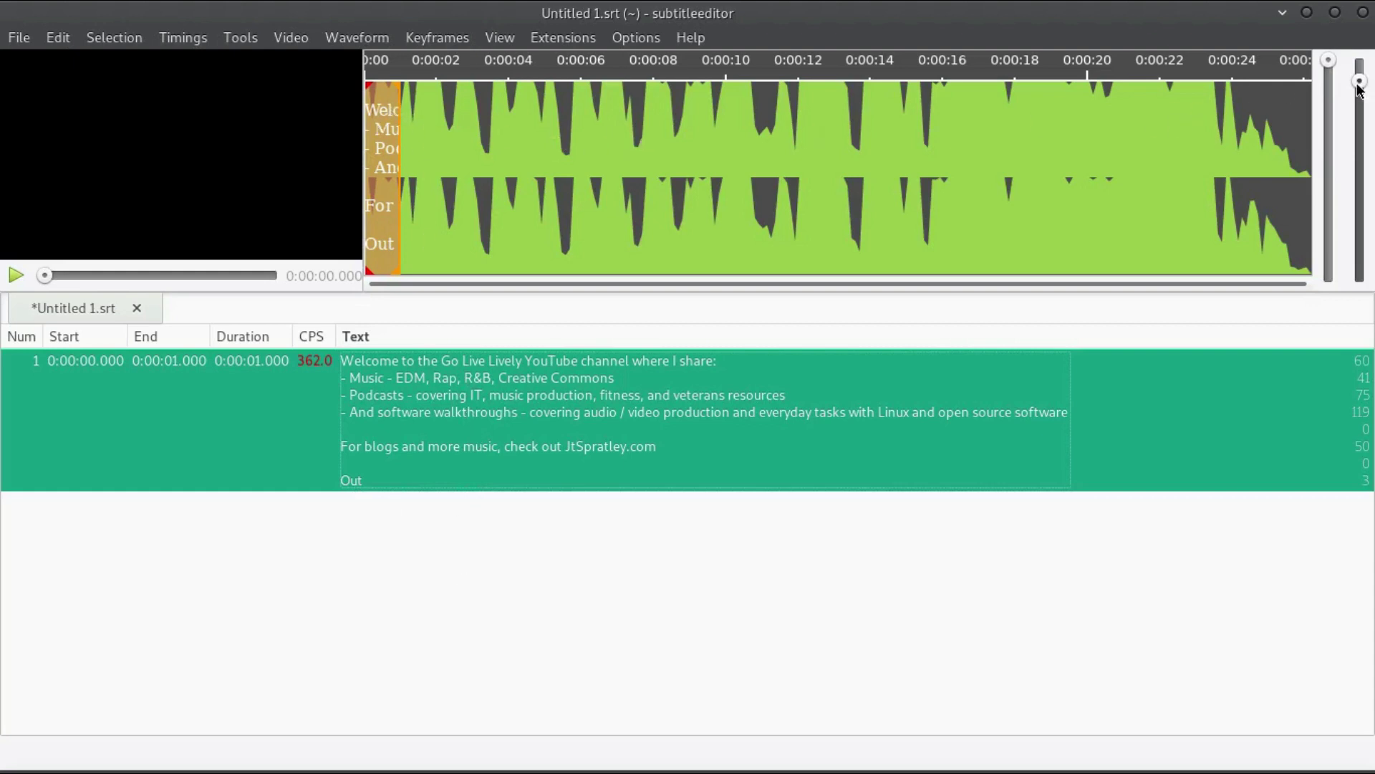
# Reduce the waveform's vertical scale so its peaks fit, and play the selected subtitle in the video preview.
pyautogui.moveTo(1359, 84); pyautogui.dragTo(1358, 218)
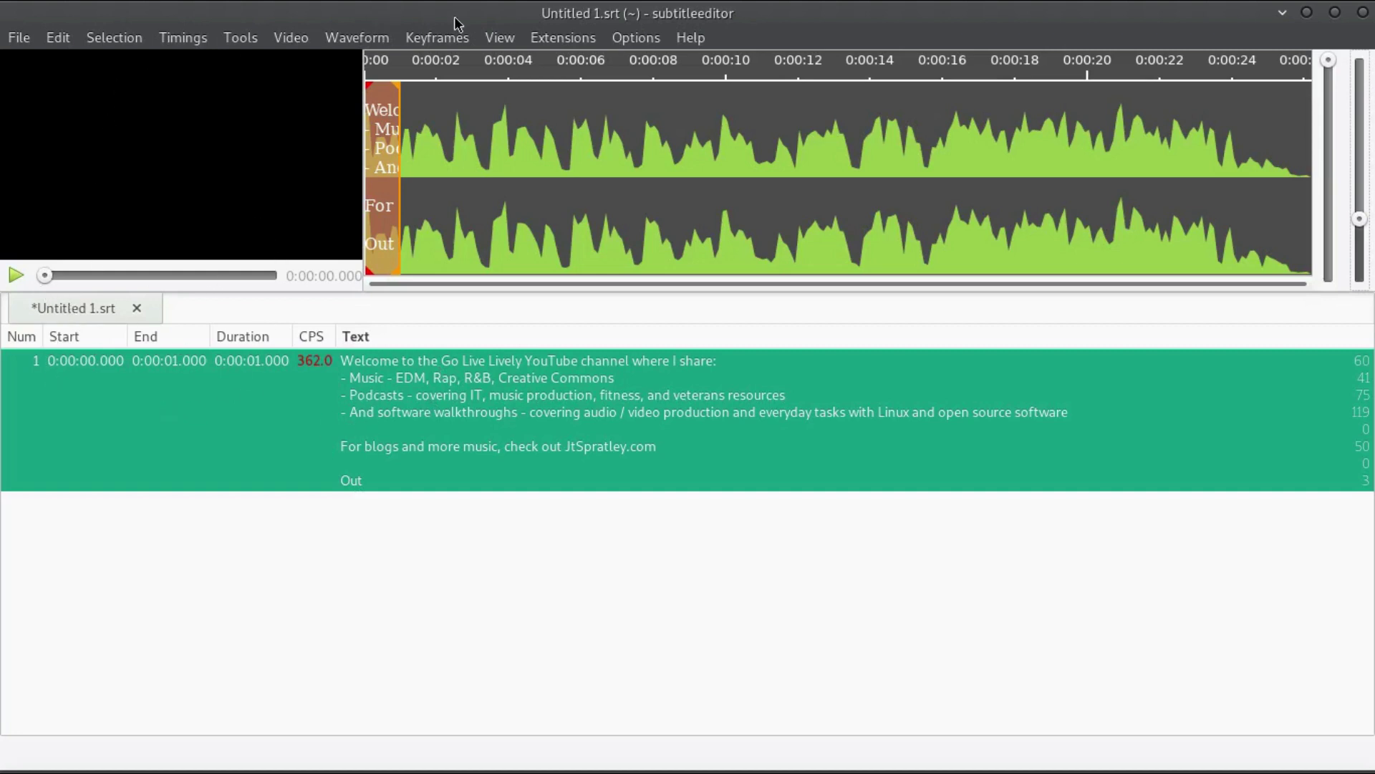
pyautogui.click(372, 40)
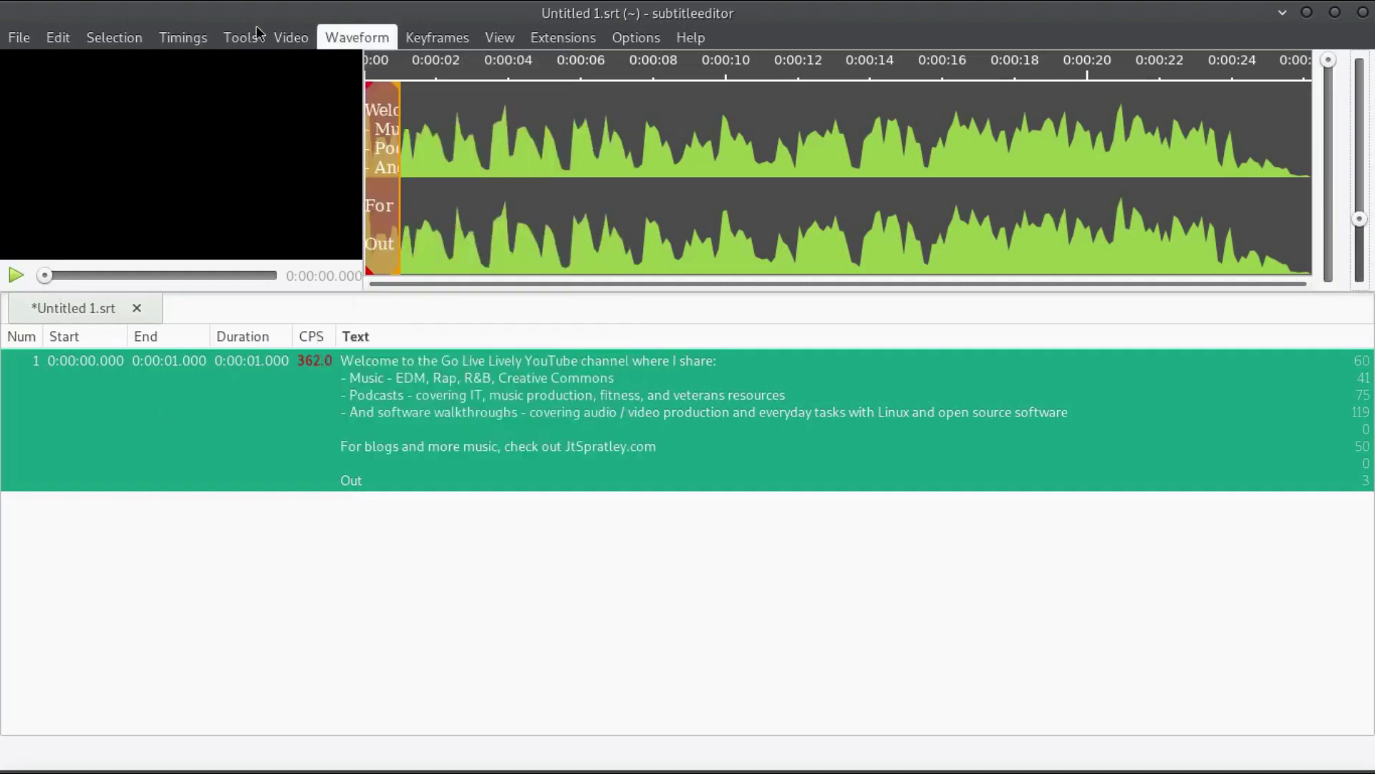
pyautogui.moveTo(65, 44)
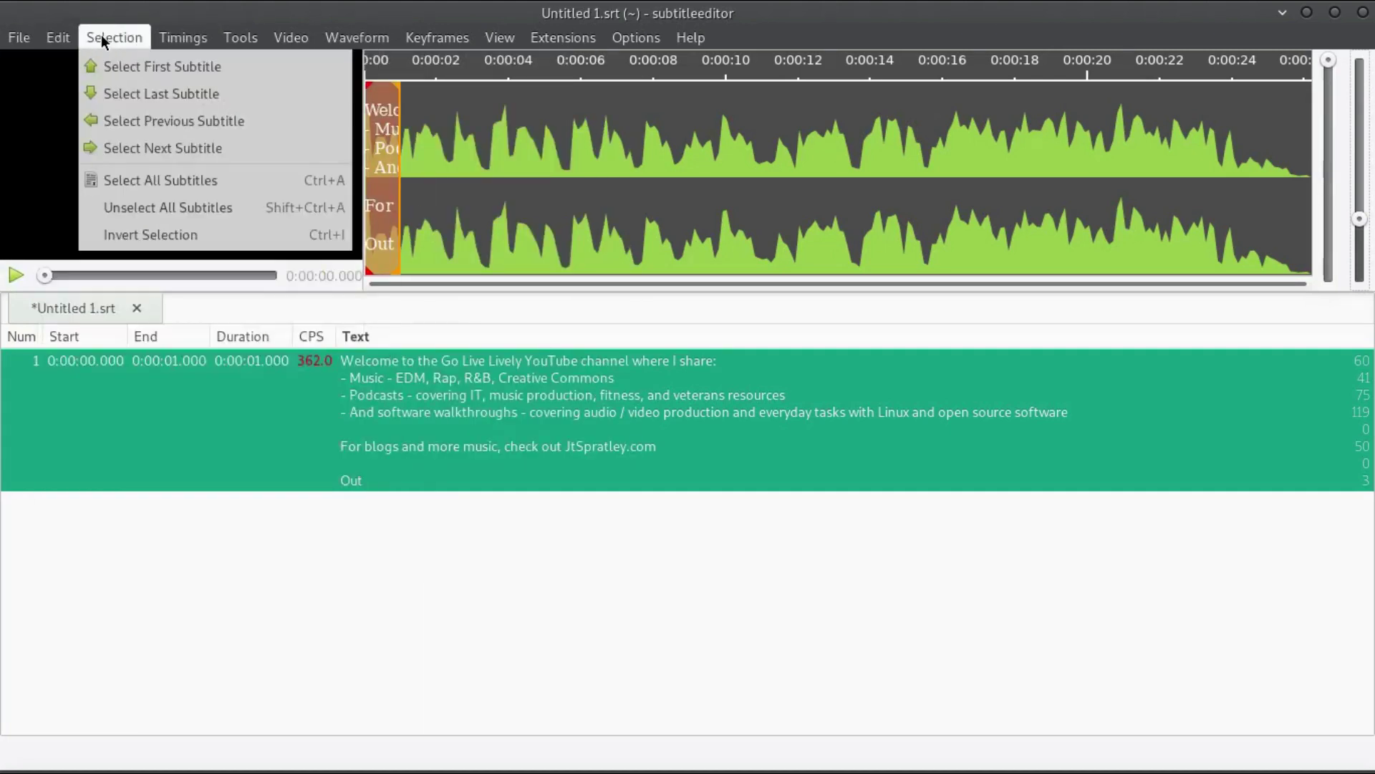
pyautogui.moveTo(179, 41)
pyautogui.moveTo(291, 37)
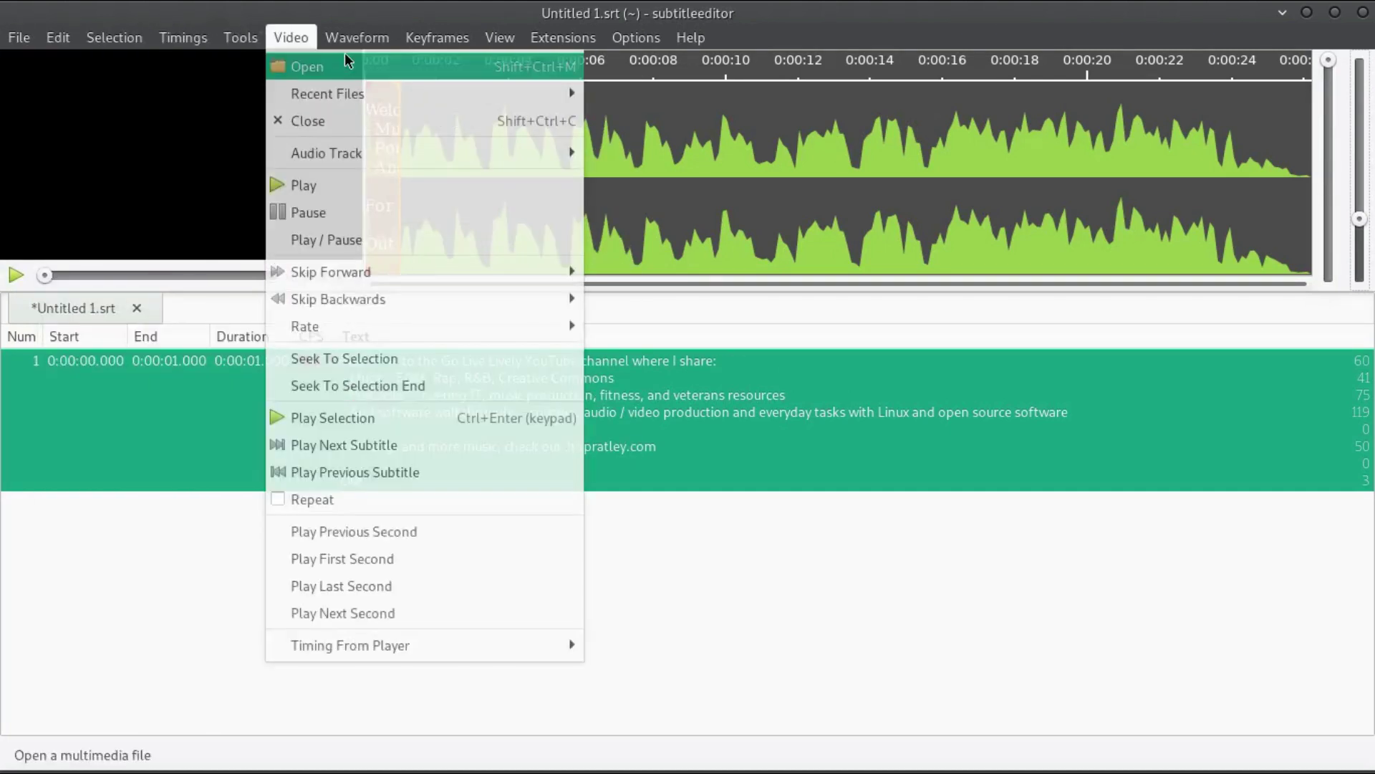
pyautogui.click(465, 416)
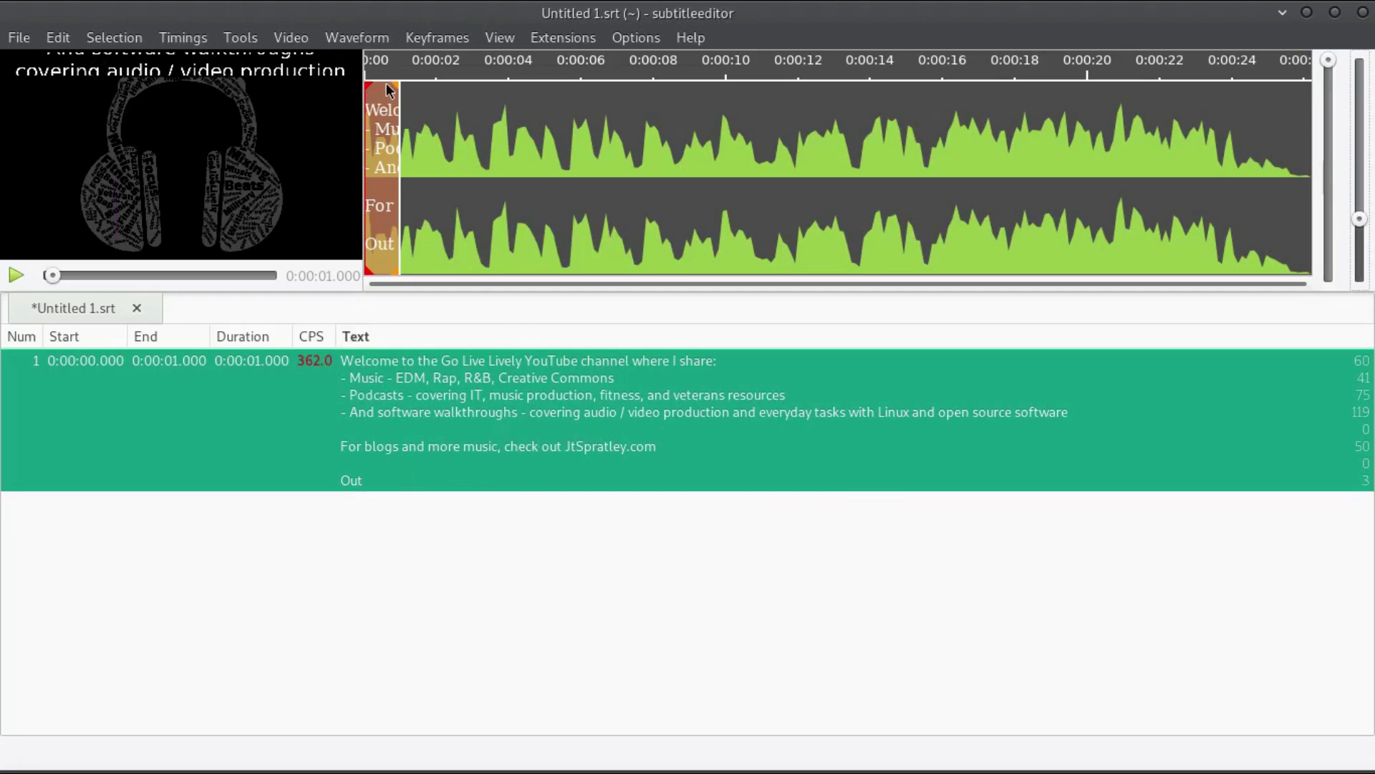
# Move the script subtitle to the far end of the waveform, with its start at about 0:00:26.421 and end at about 0:00:27.421.
pyautogui.moveTo(409, 127); pyautogui.dragTo(1347, 166)
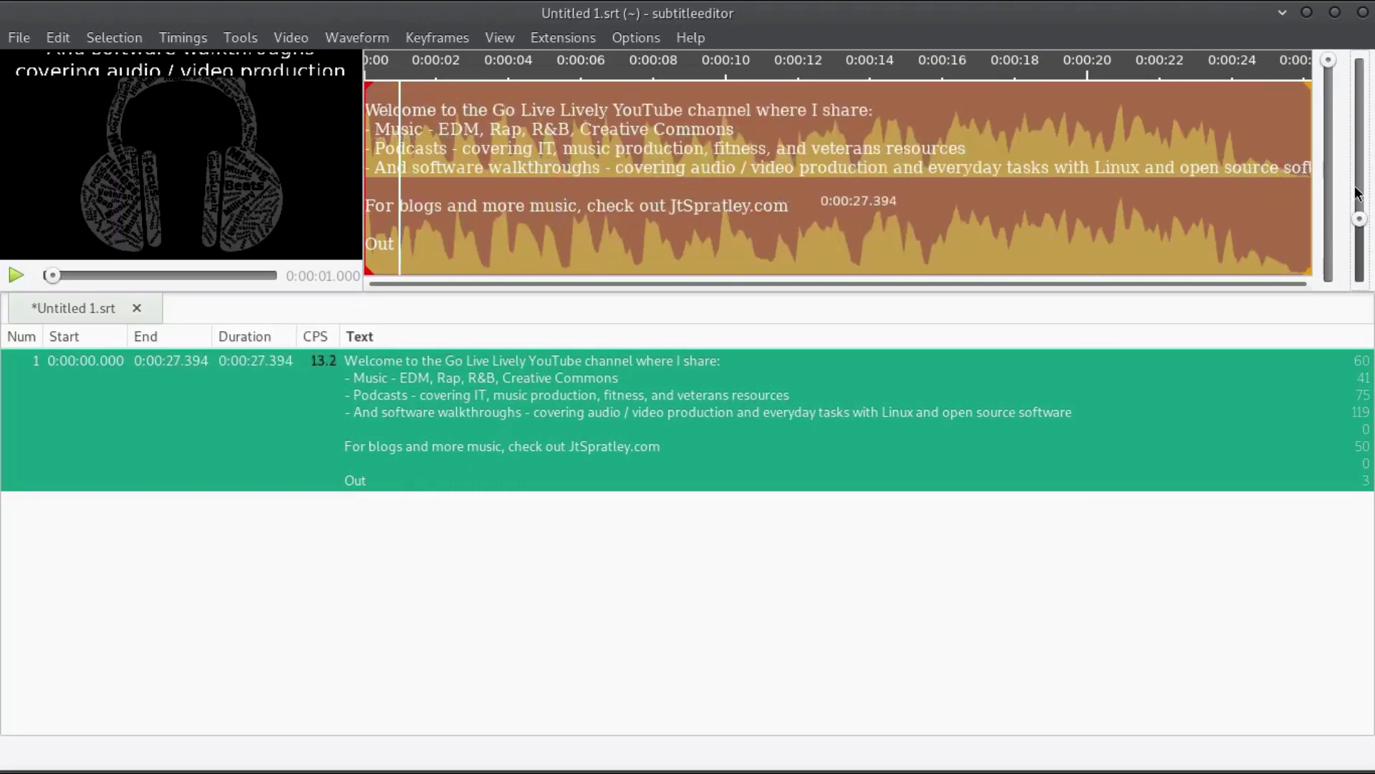
pyautogui.moveTo(408, 99); pyautogui.dragTo(1314, 184)
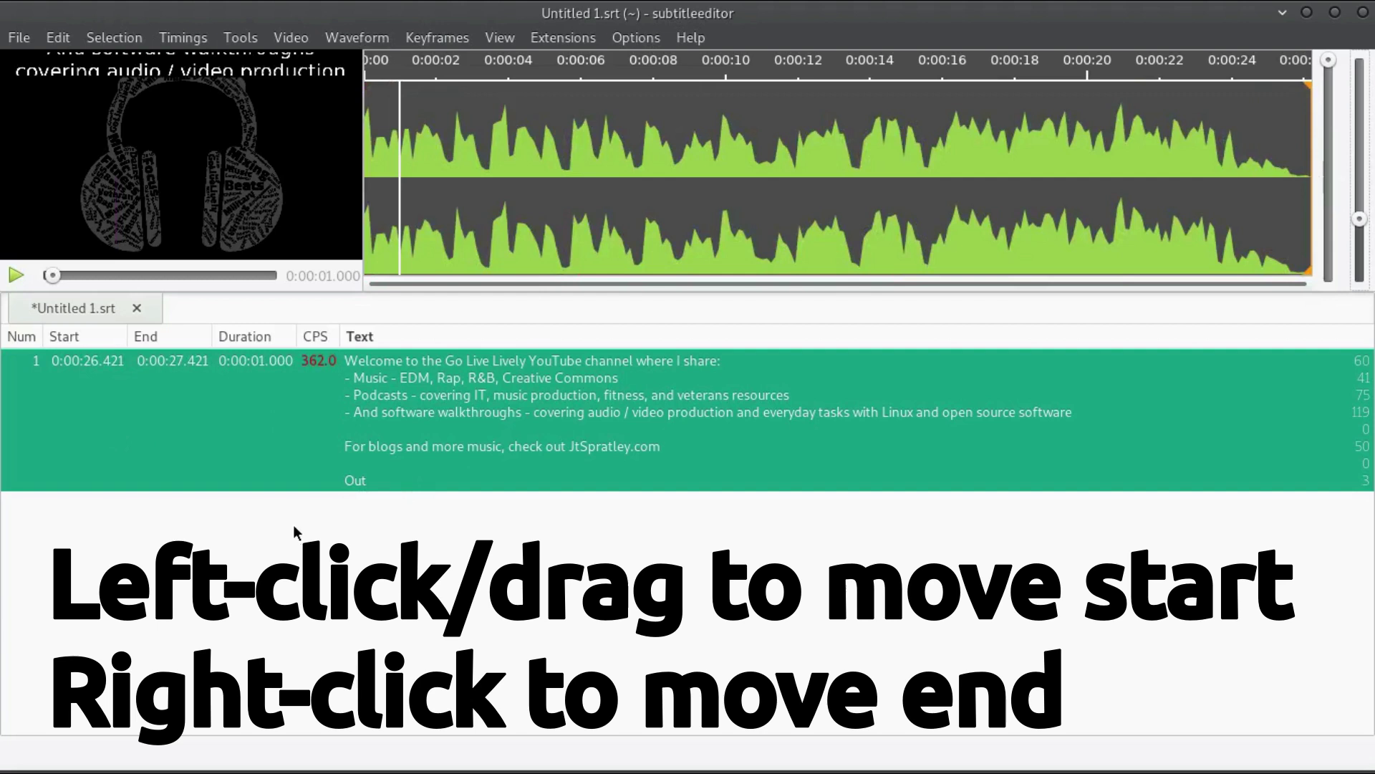
pyautogui.click(199, 380)
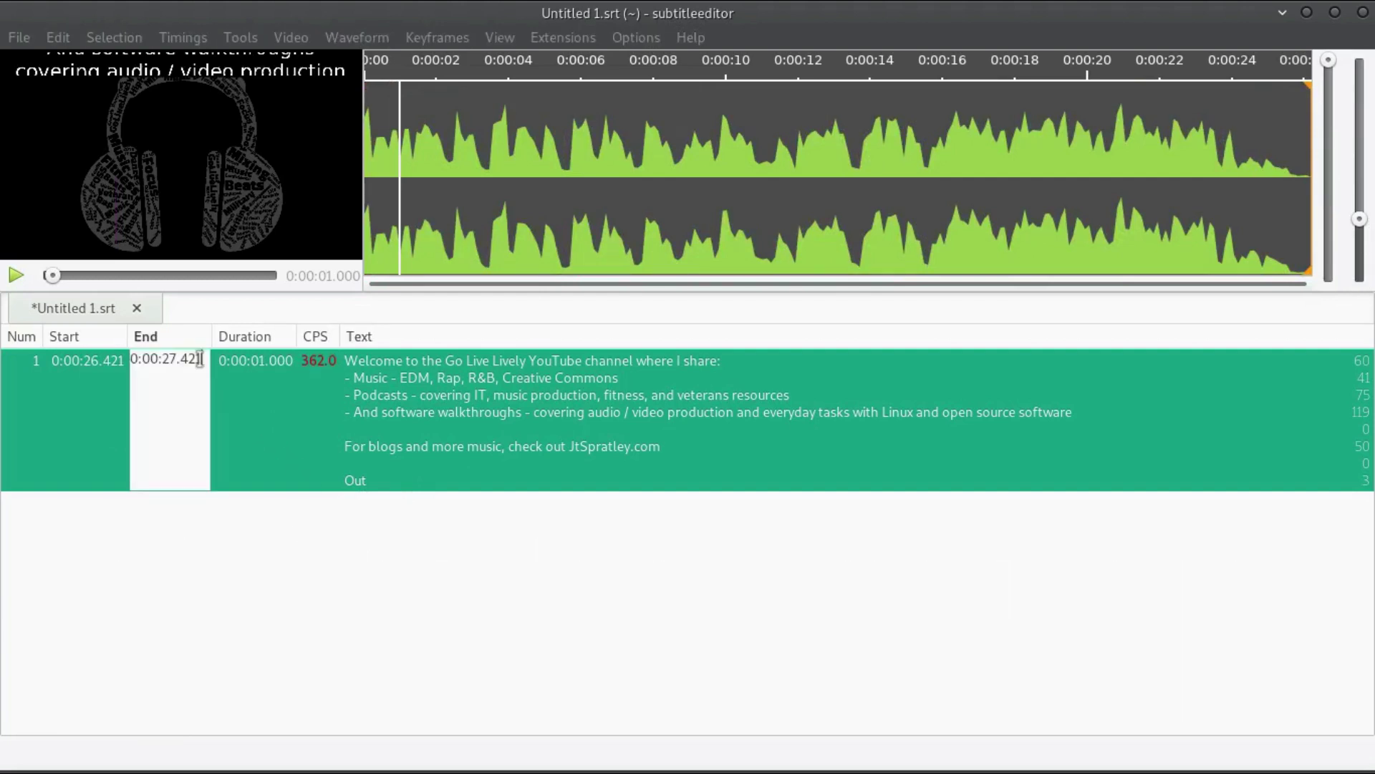
pyautogui.click(248, 358)
pyautogui.click(432, 380)
pyautogui.click(109, 399)
pyautogui.click(28, 386)
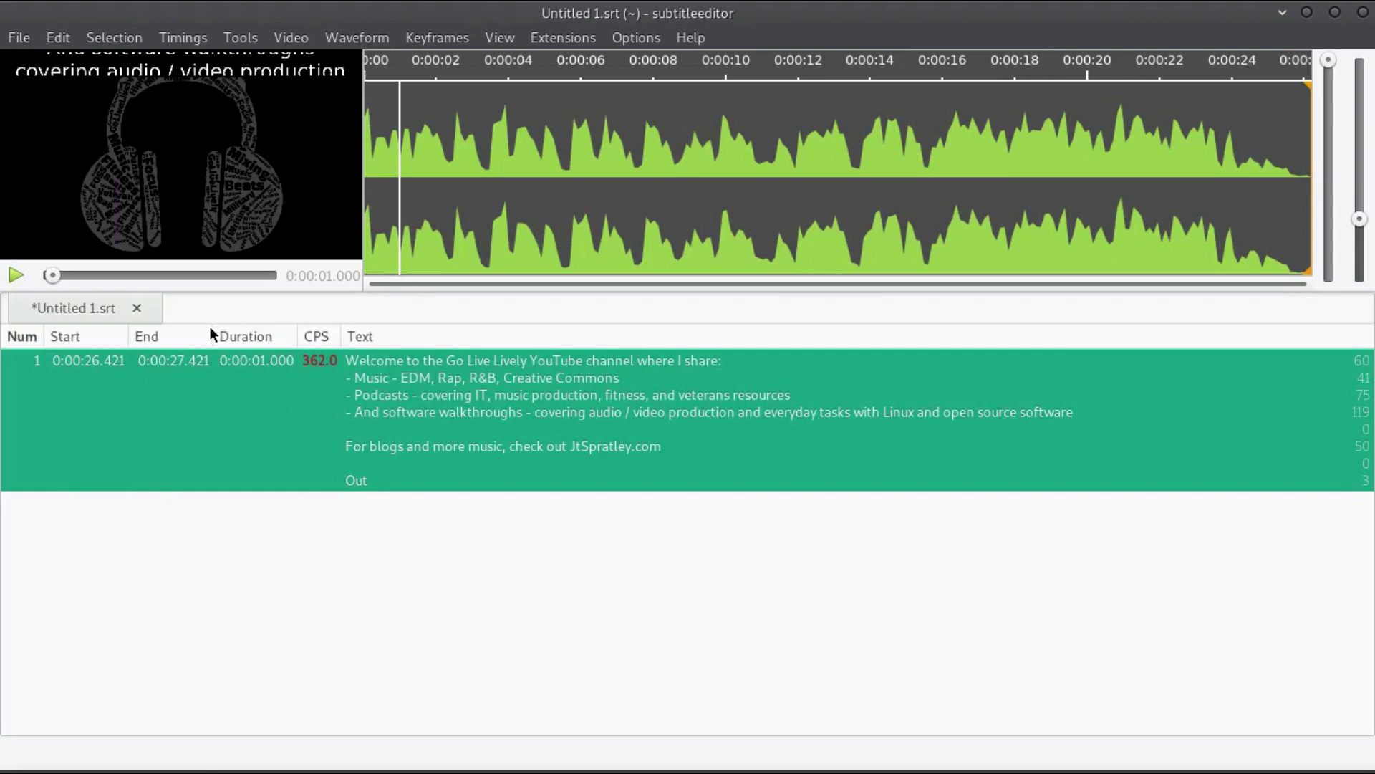
# Insert a blank subtitle before the script subtitle and set its end on the waveform to about 0:00:05.233.
pyautogui.press('ctrl+shift+Insert')
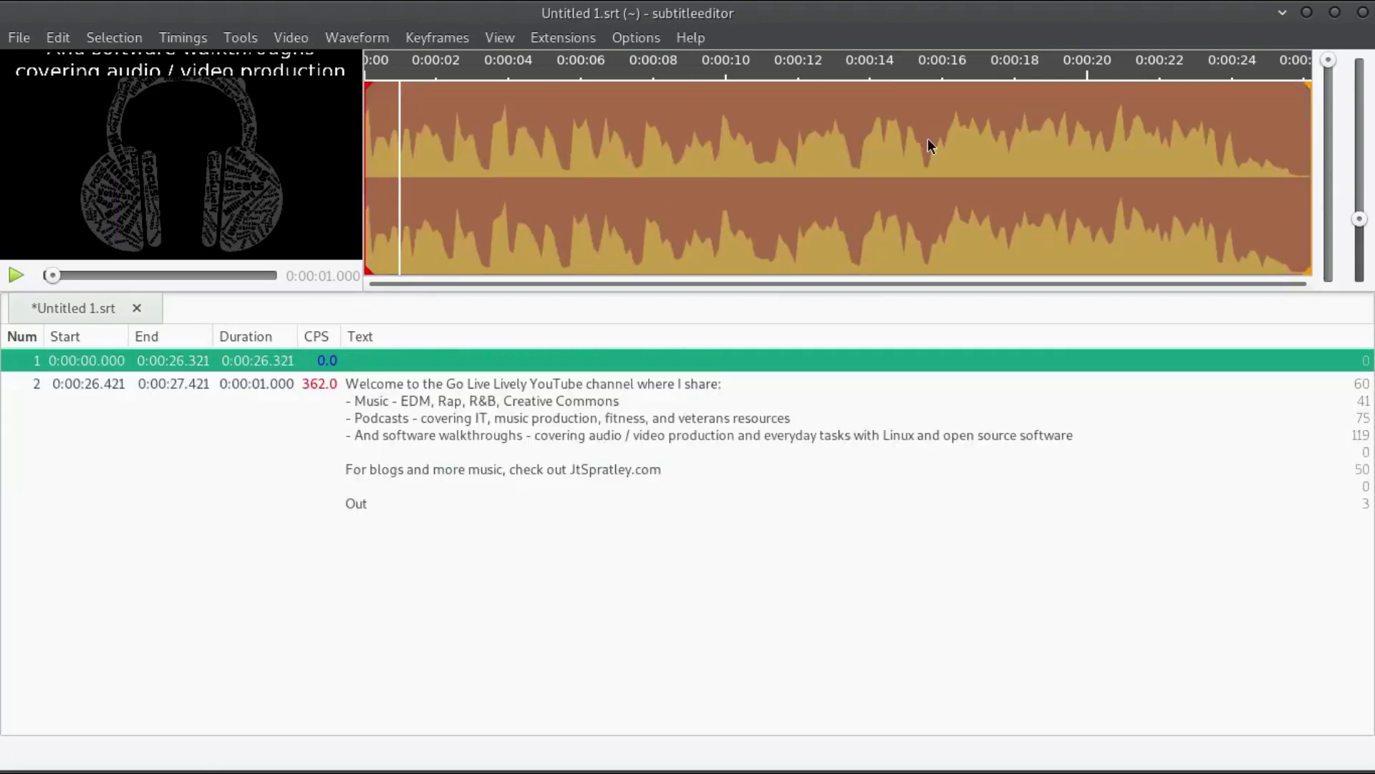
pyautogui.moveTo(1029, 171); pyautogui.dragTo(553, 139)
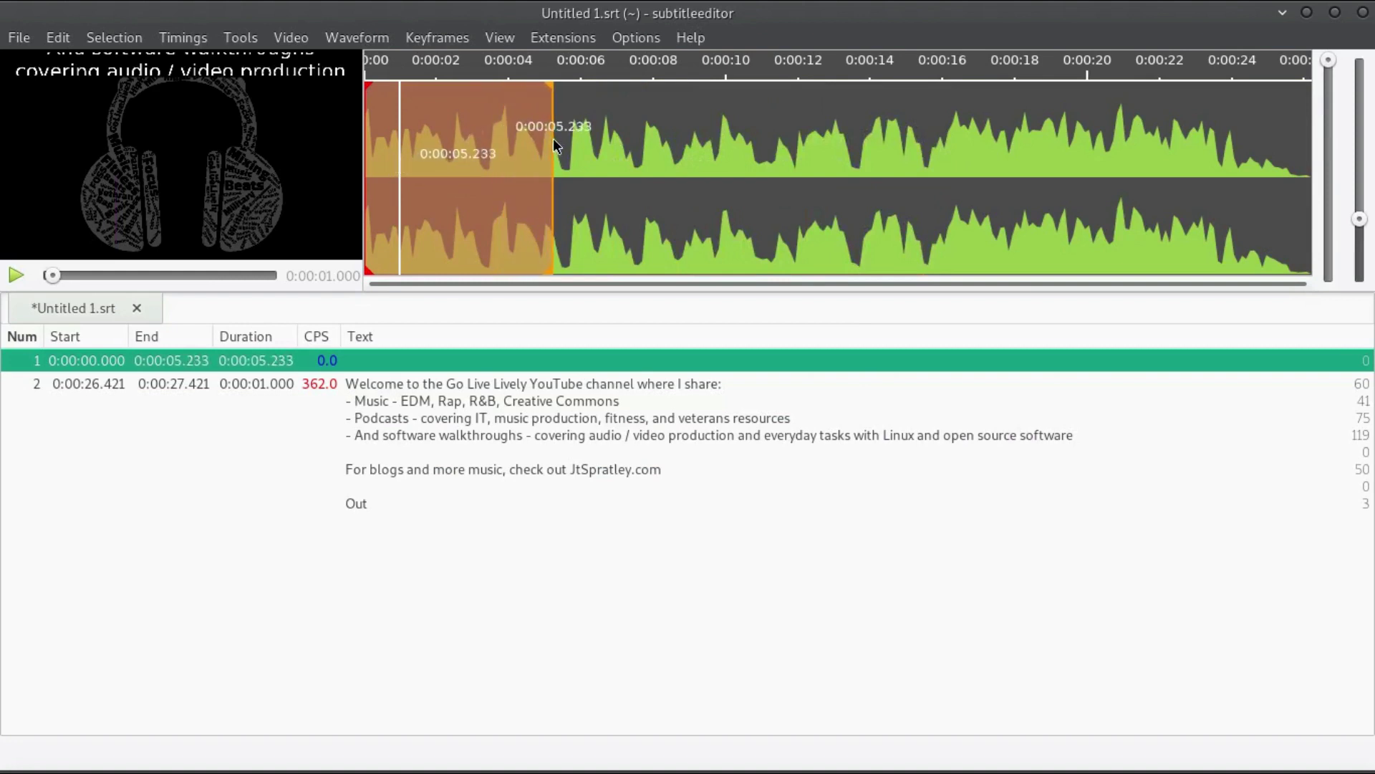
# Cut the line "Welcome to the Go Live Lively YouTube channel where I share" from the script subtitle, removing the leftover colon and line break.
pyautogui.doubleClick(391, 381)
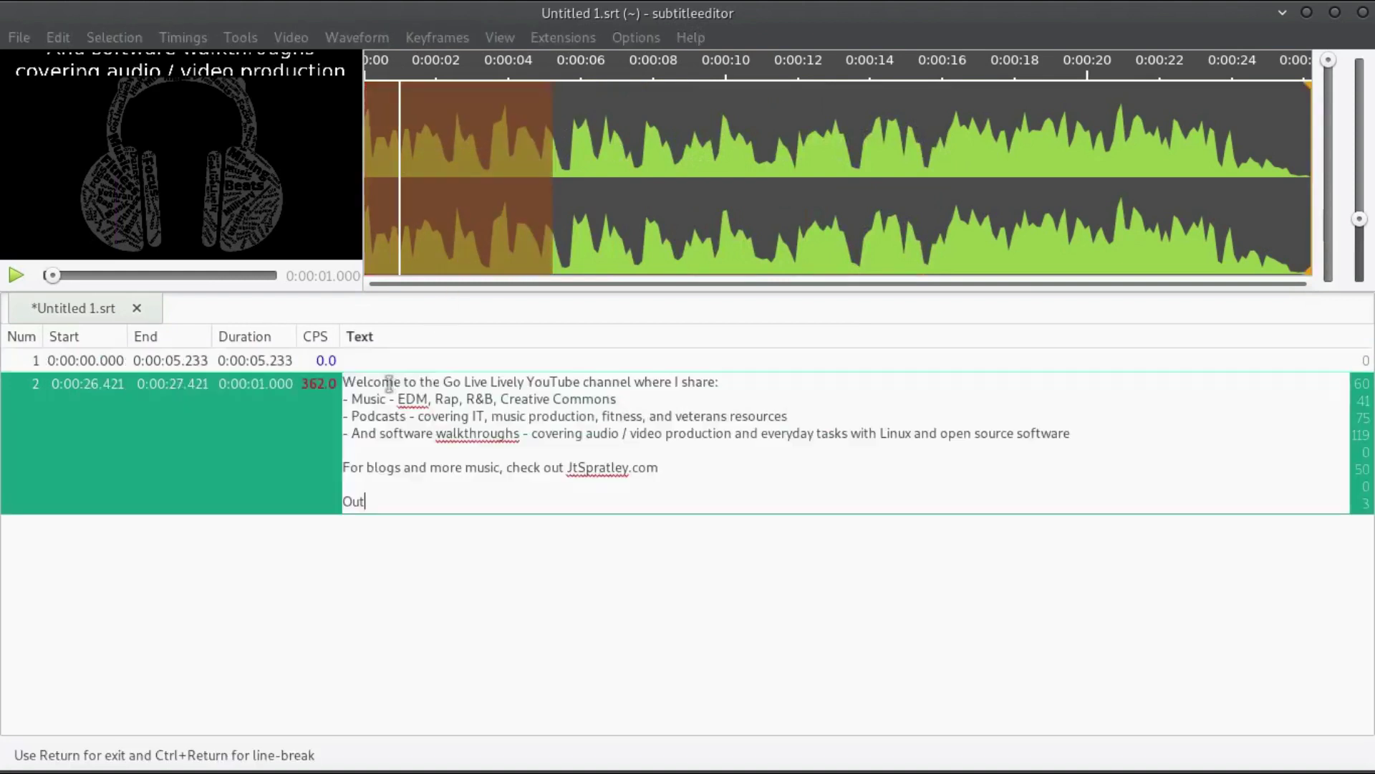
pyautogui.moveTo(353, 381); pyautogui.dragTo(711, 382)
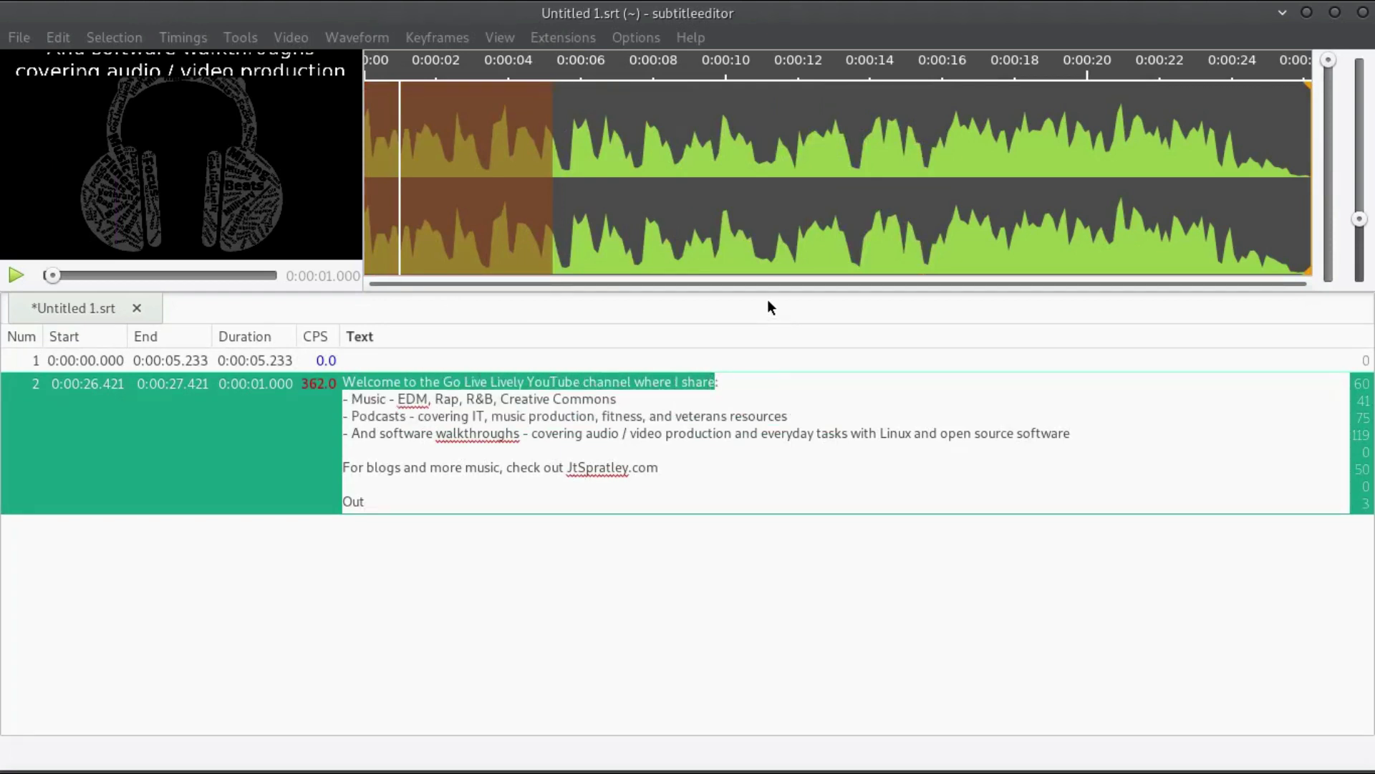
pyautogui.press('Delete')
pyautogui.press('Delete')
pyautogui.press('Delete')
pyautogui.click(669, 331)
# Paste "Welcome to the Go Live Lively YouTube channel where I share" as the text of the blank first subtitle.
pyautogui.click(405, 363)
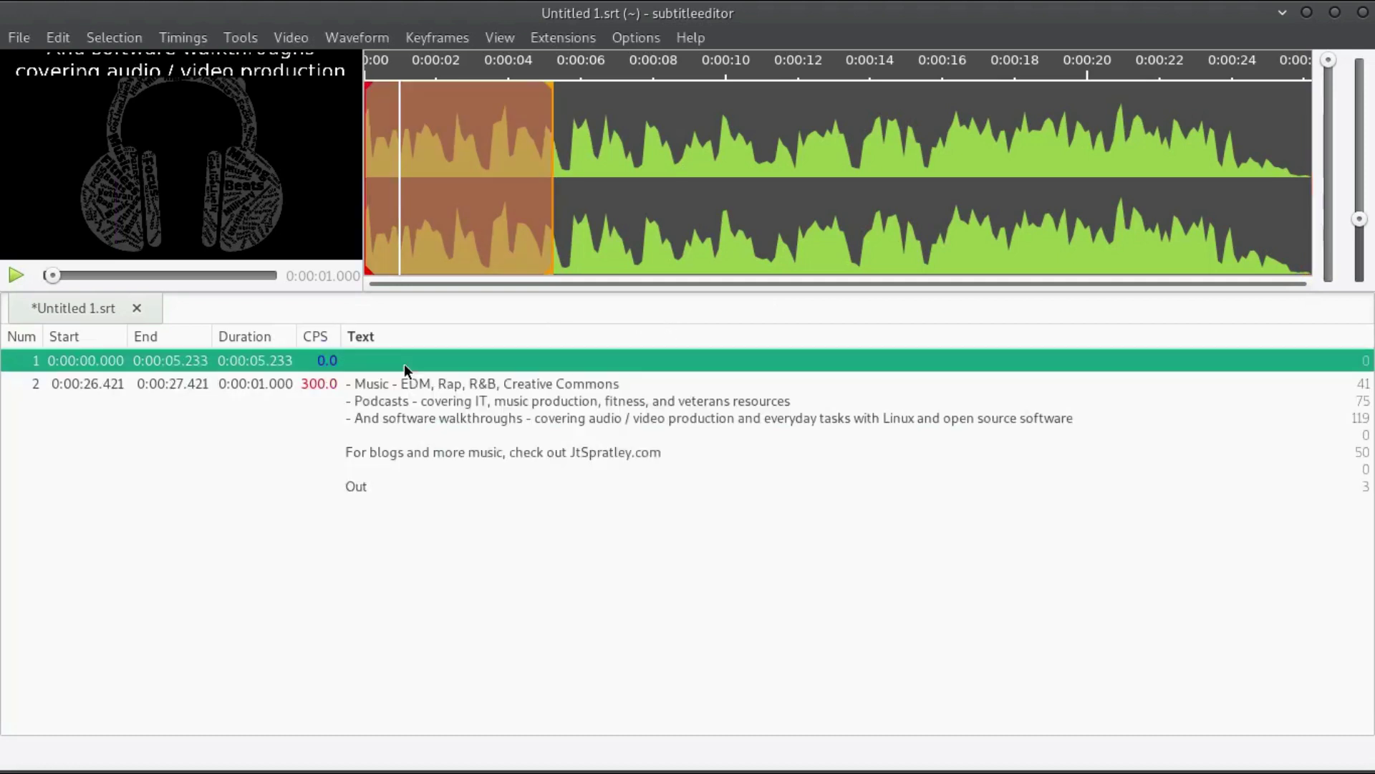
pyautogui.click(367, 357)
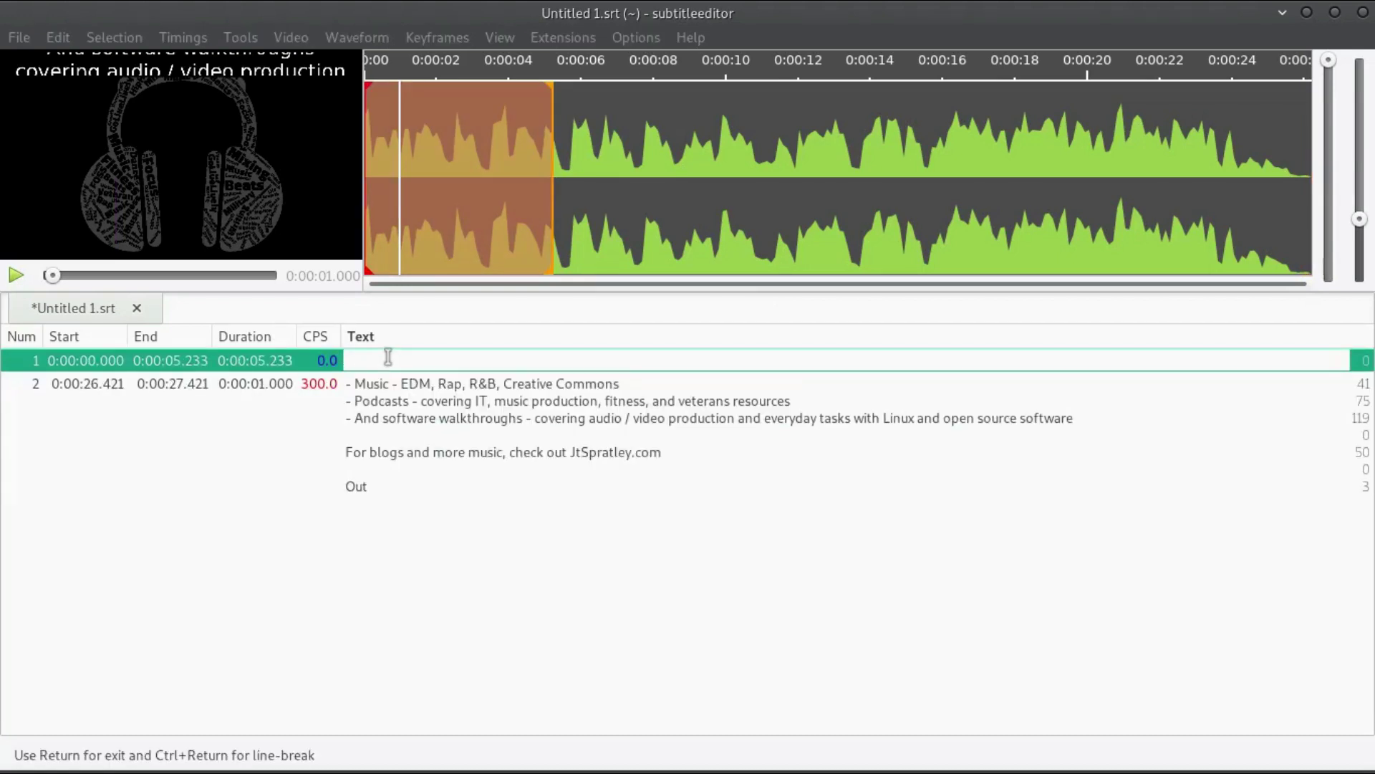
pyautogui.hotkey('ctrl', 'v')
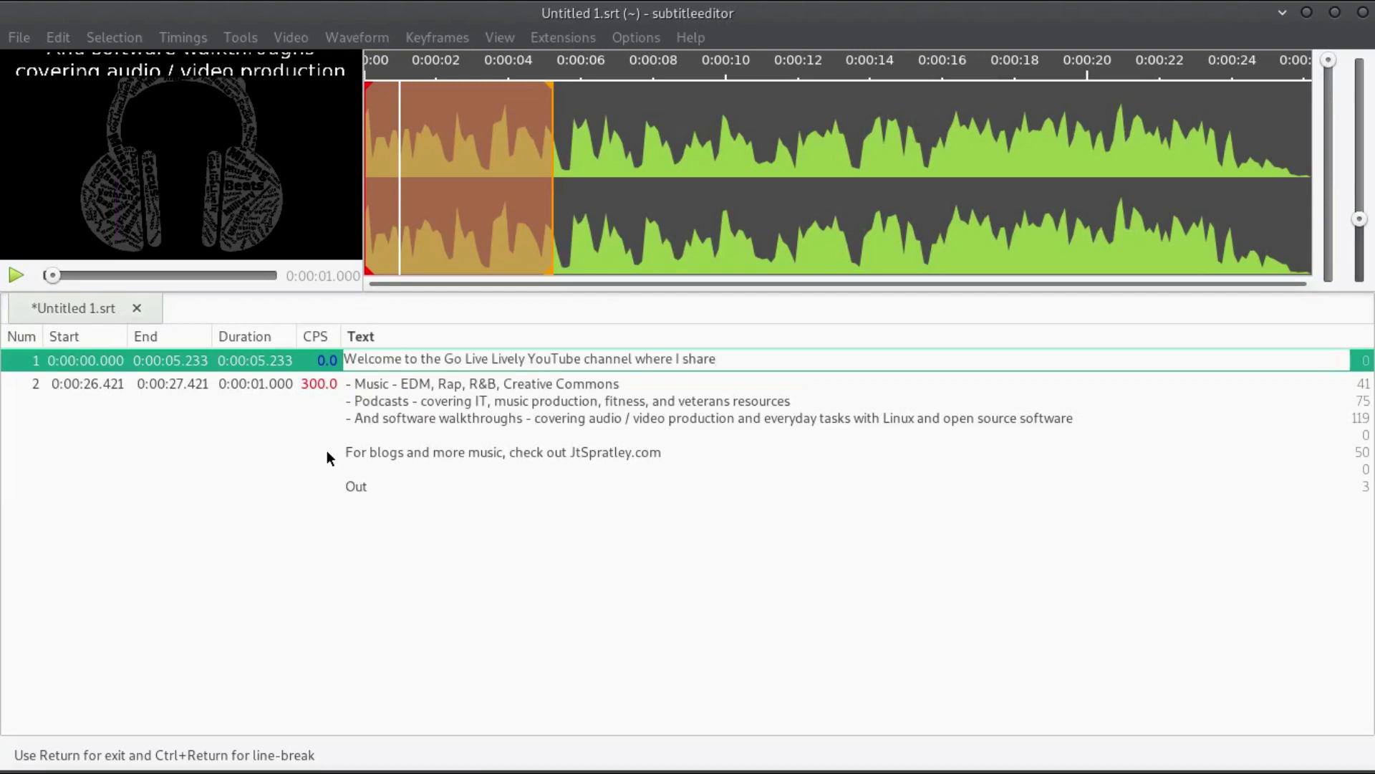
pyautogui.press('Return')
# Play the first subtitle to check its timing, shorten its end to about 0:00:03.479, and replay it.
pyautogui.click(434, 373)
pyautogui.click(438, 364)
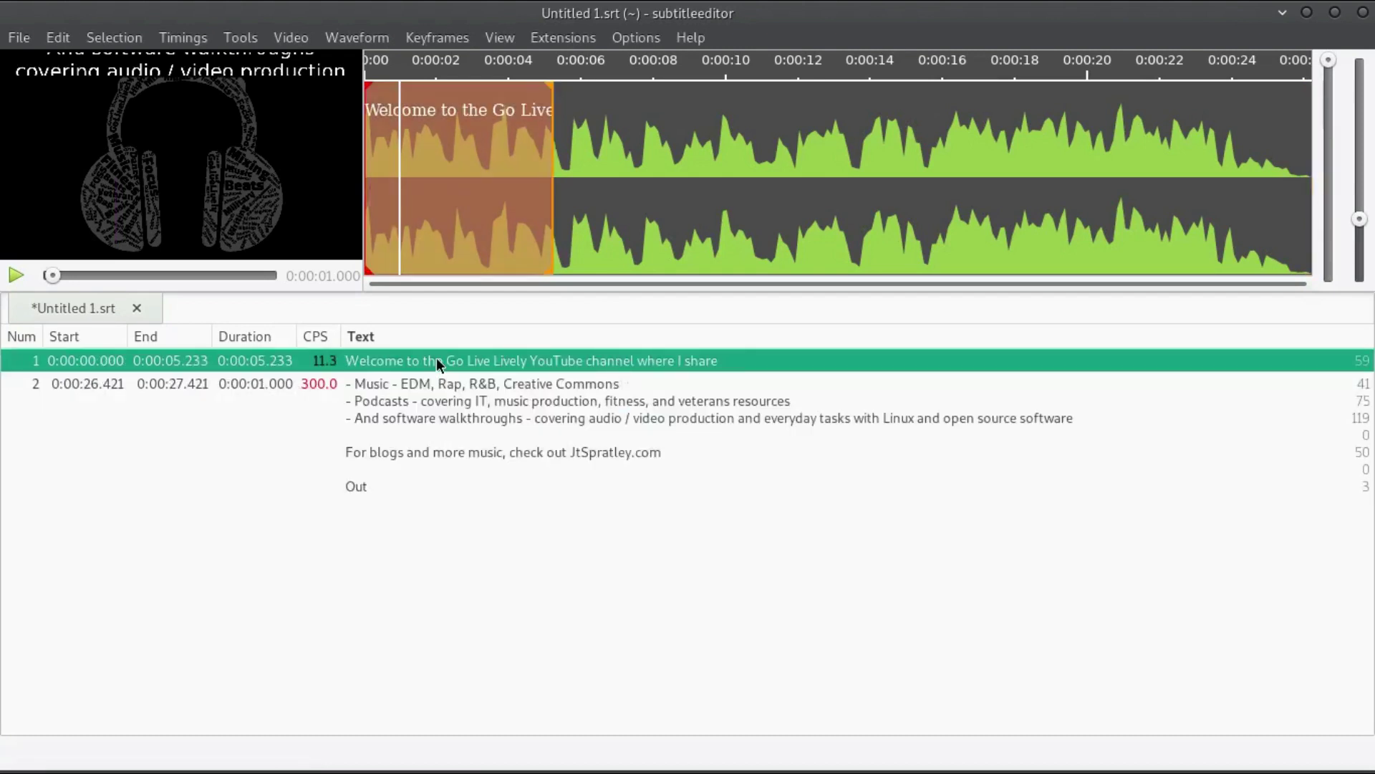
pyautogui.press('space')
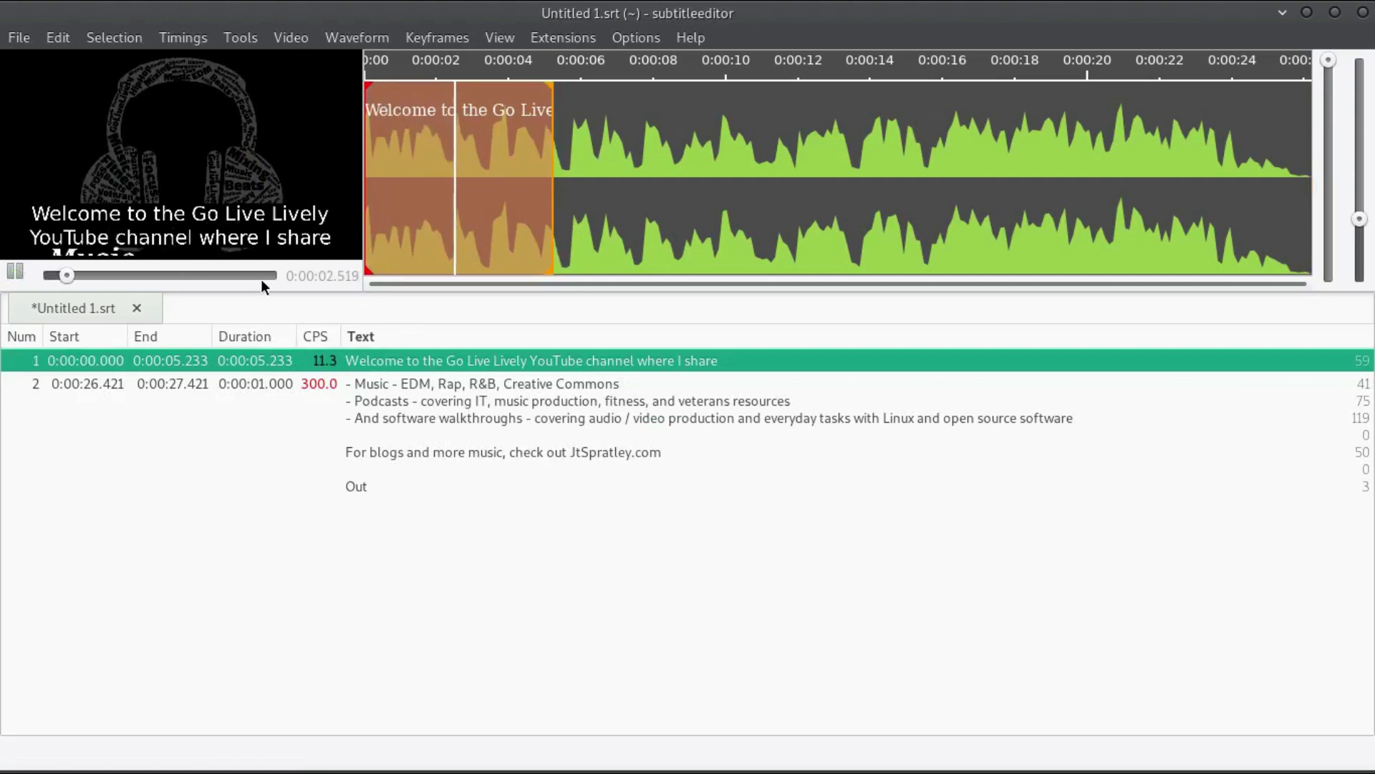
pyautogui.rightClick(496, 238)
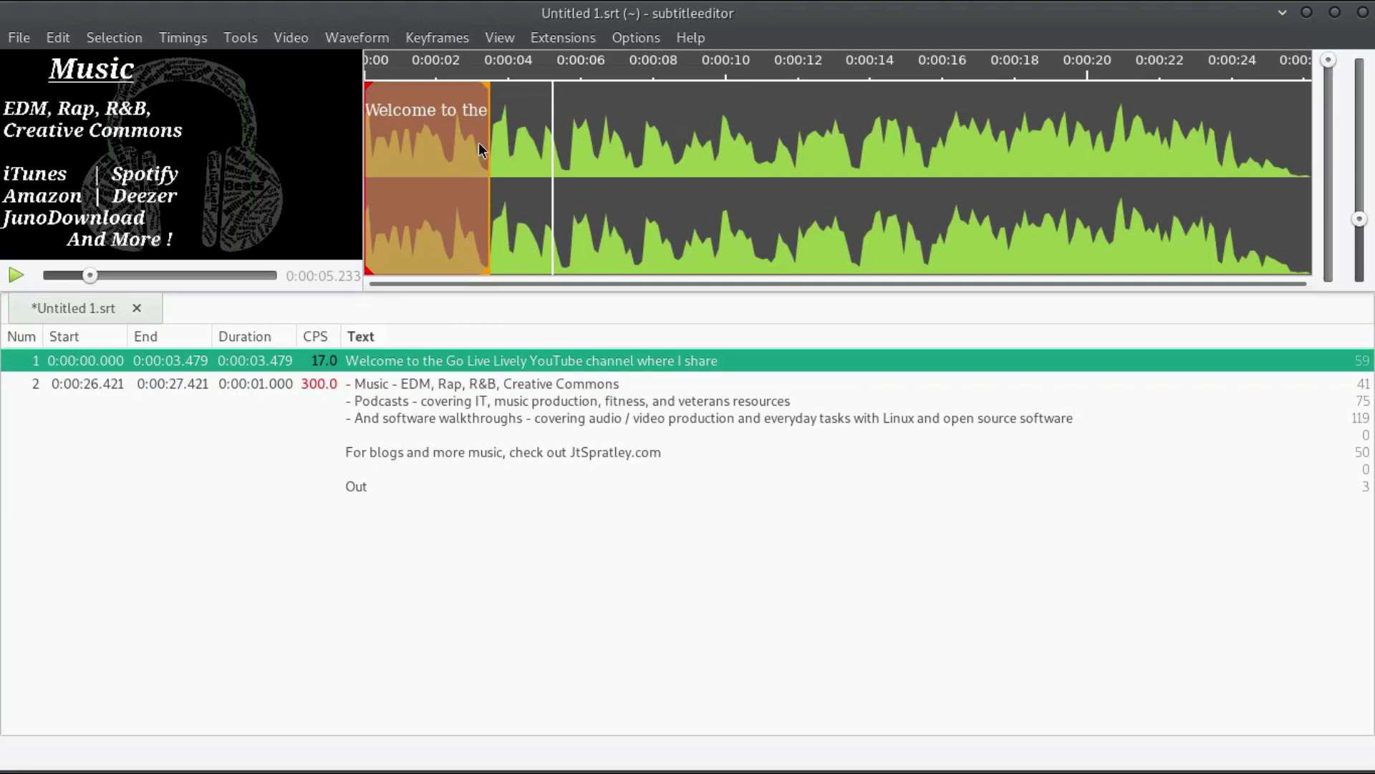
pyautogui.click(399, 380)
pyautogui.click(412, 362)
pyautogui.hotkey('ctrl', 'space')
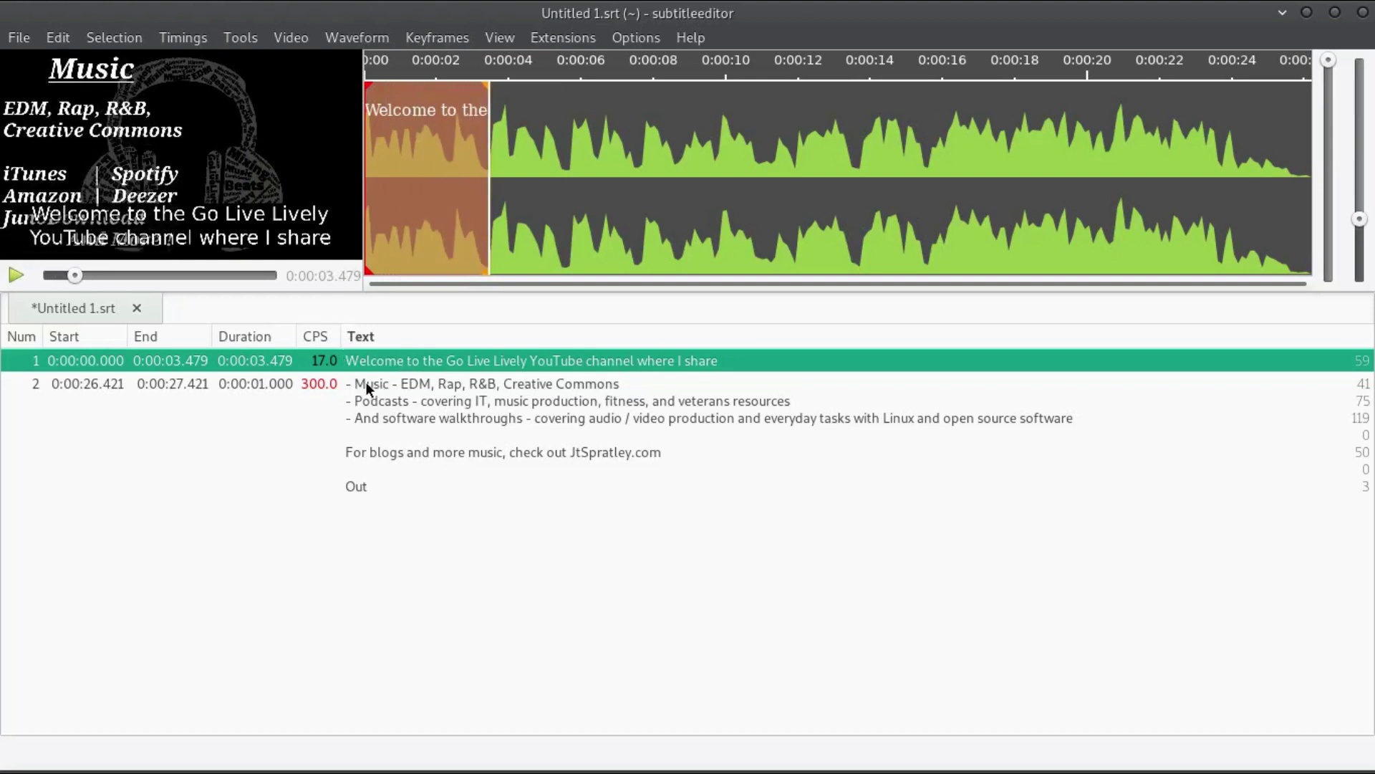
# Insert a blank subtitle after the first one and set its end on the waveform to about 0:00:08.630.
pyautogui.keyDown('shift'); pyautogui.click(377, 376); pyautogui.keyUp('shift')
pyautogui.click(326, 360)
pyautogui.press('Insert')
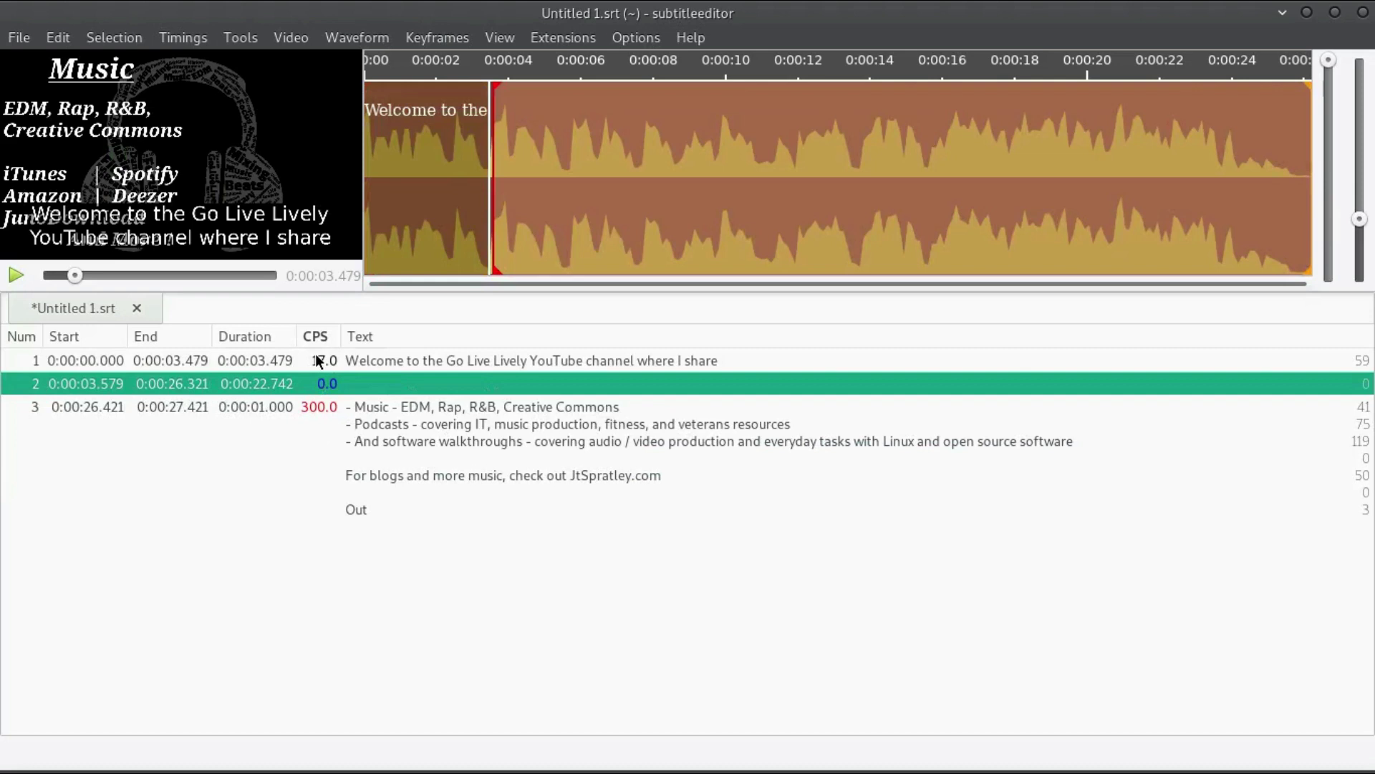
pyautogui.moveTo(1084, 158); pyautogui.dragTo(676, 172)
# Cut "Music - EDM, Rap, R&B, Creative Commons" from the script subtitle and remove the leftover dash and line break.
pyautogui.doubleClick(375, 404)
pyautogui.moveTo(672, 402); pyautogui.dragTo(347, 405)
pyautogui.press('BackSpace')
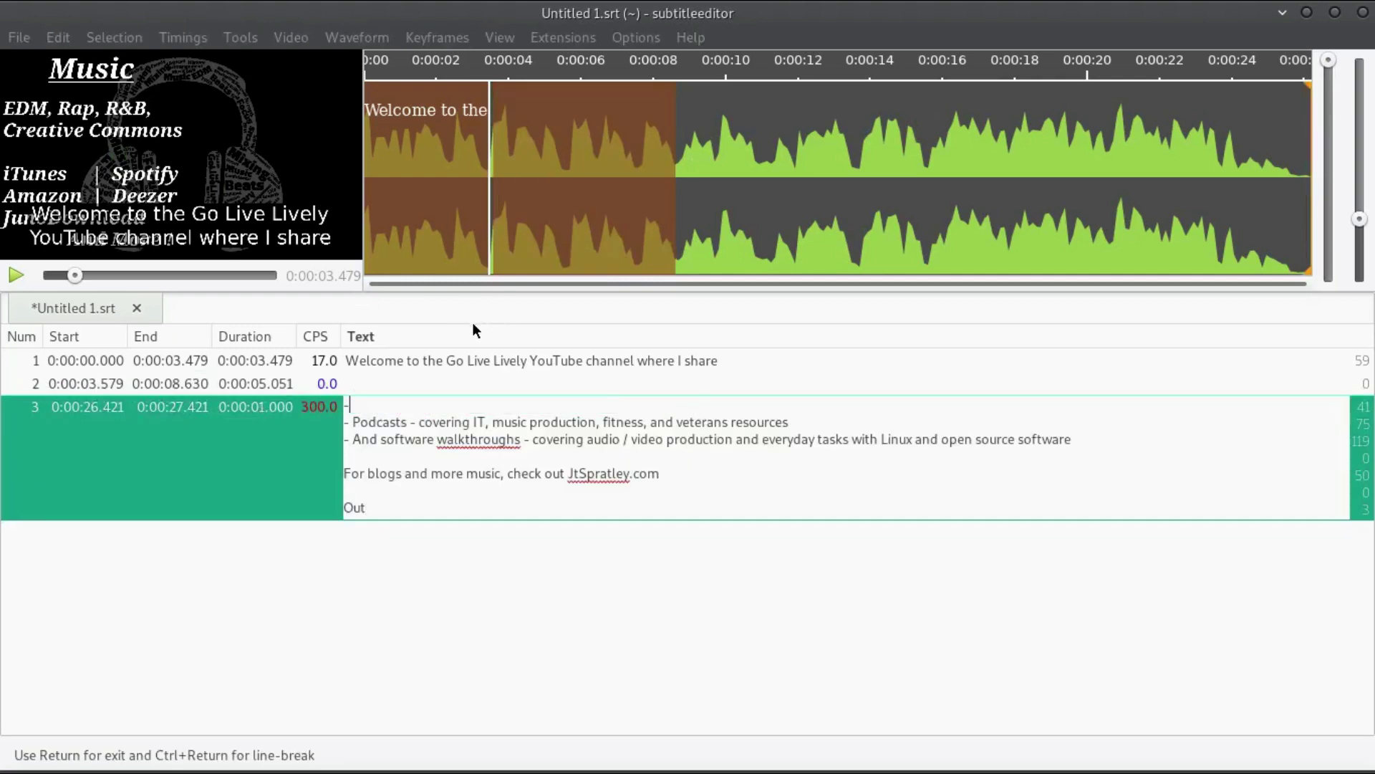
pyautogui.press('Delete')
# Paste "Music - EDM, Rap, R&B, Creative Commons" as the text of the blank second subtitle.
pyautogui.click(380, 382)
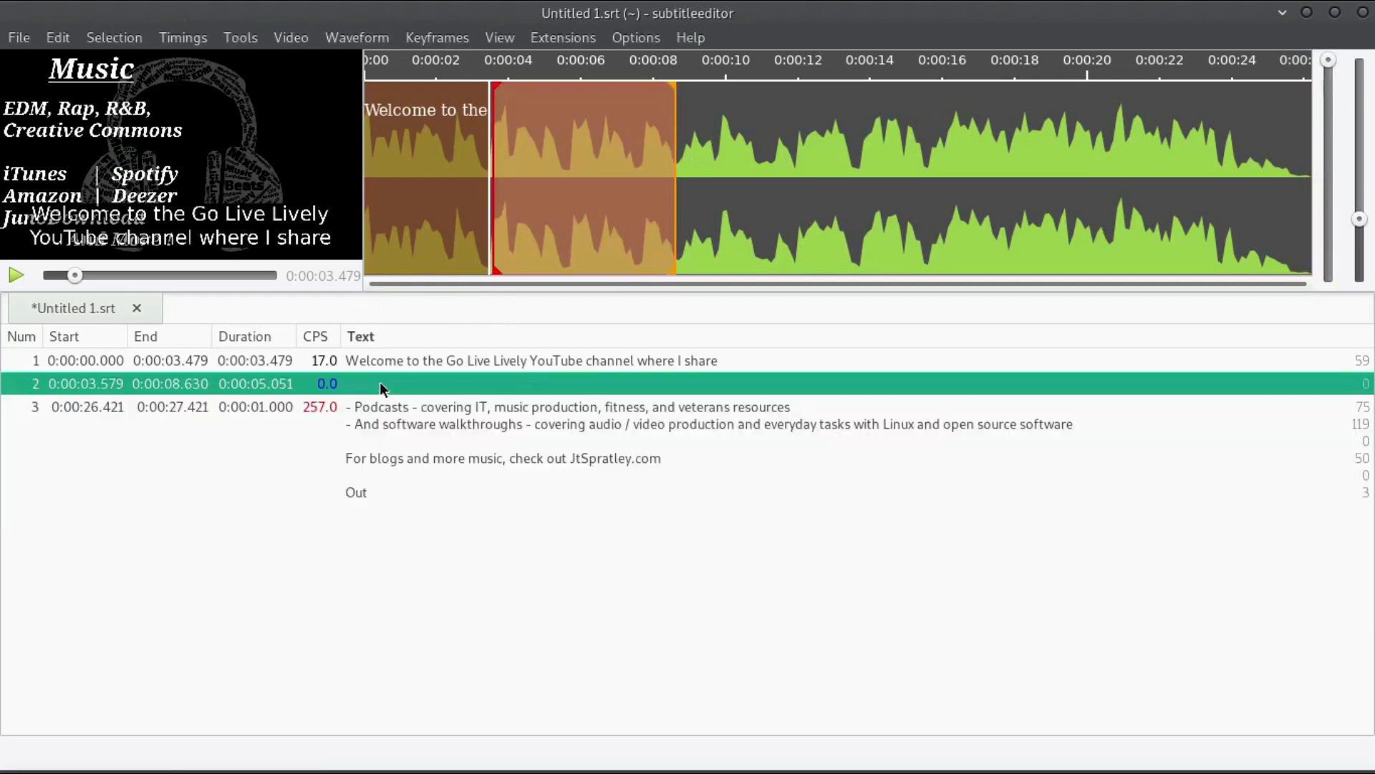
pyautogui.click(382, 383)
pyautogui.hotkey('ctrl', 'v')
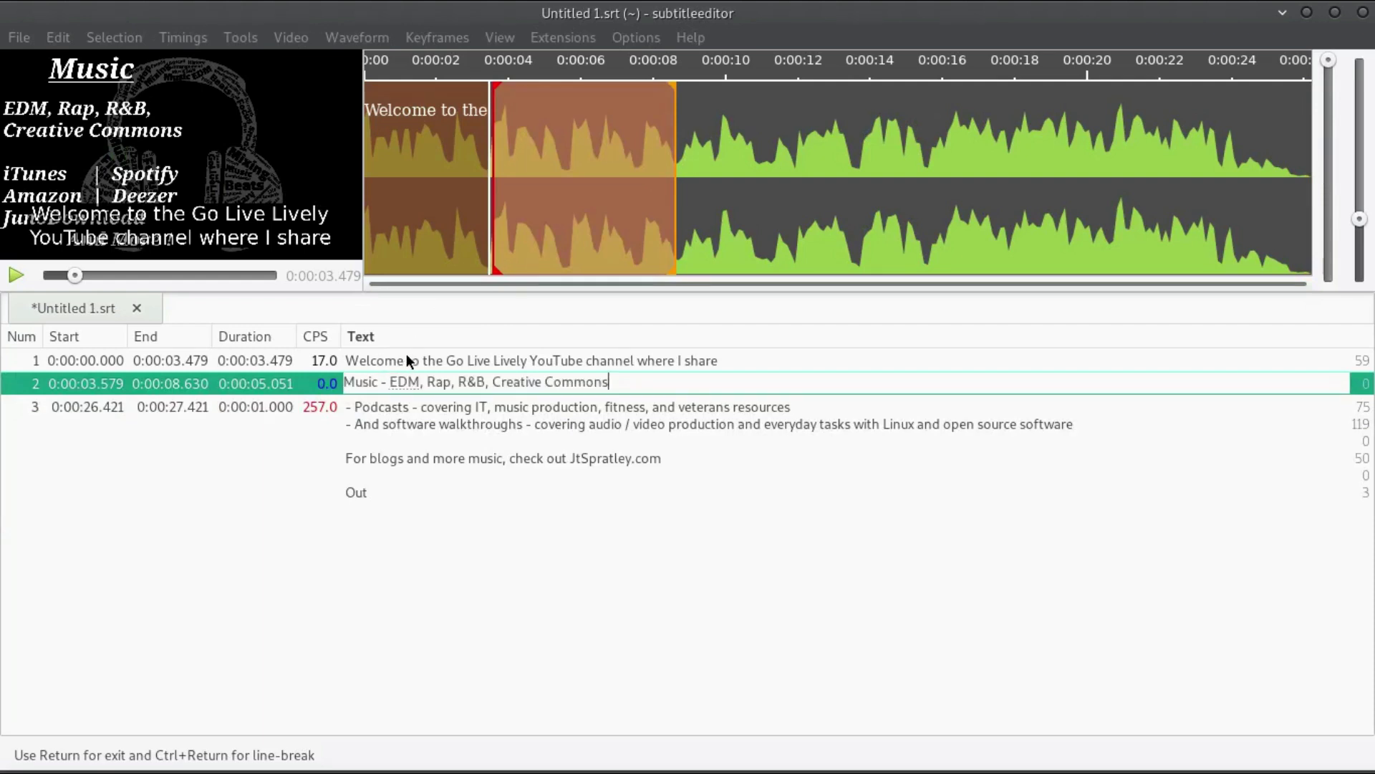
pyautogui.press('Return')
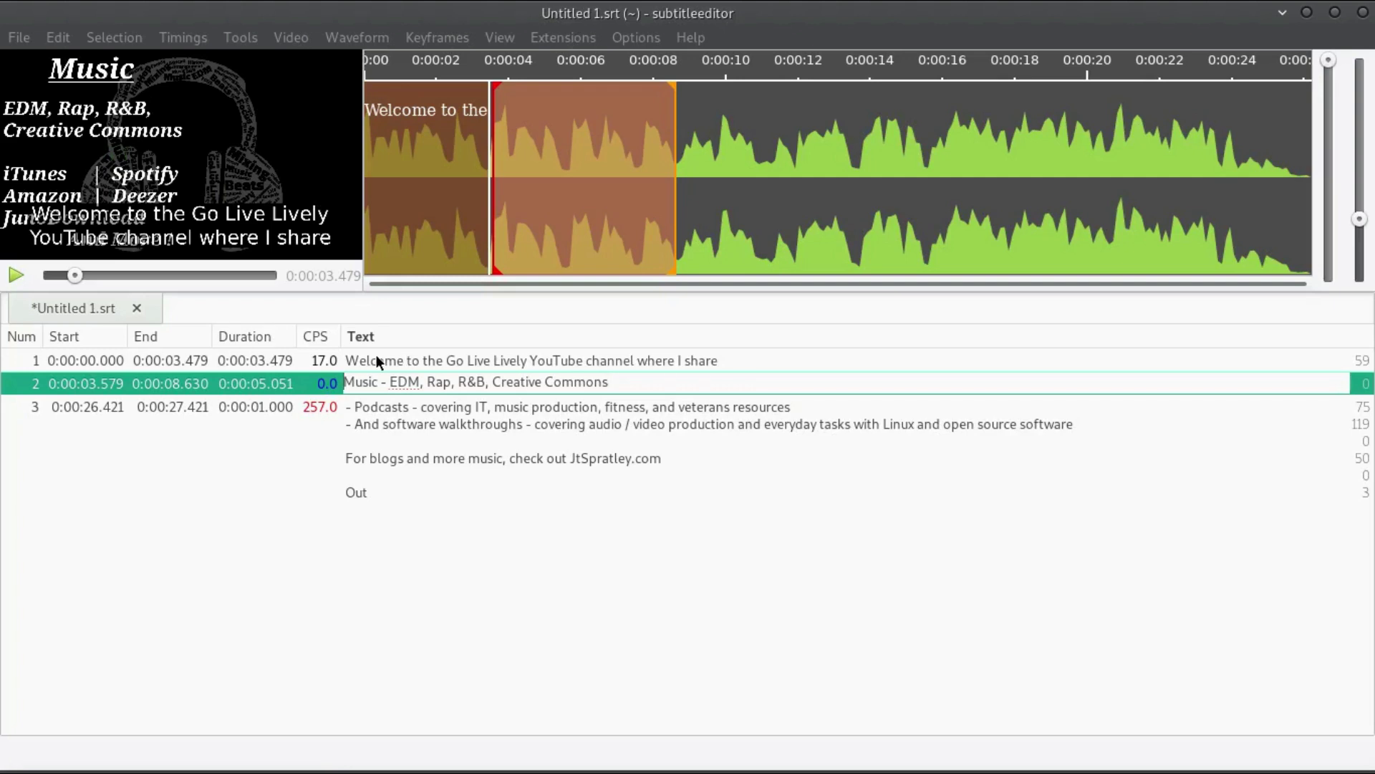
pyautogui.write('-')
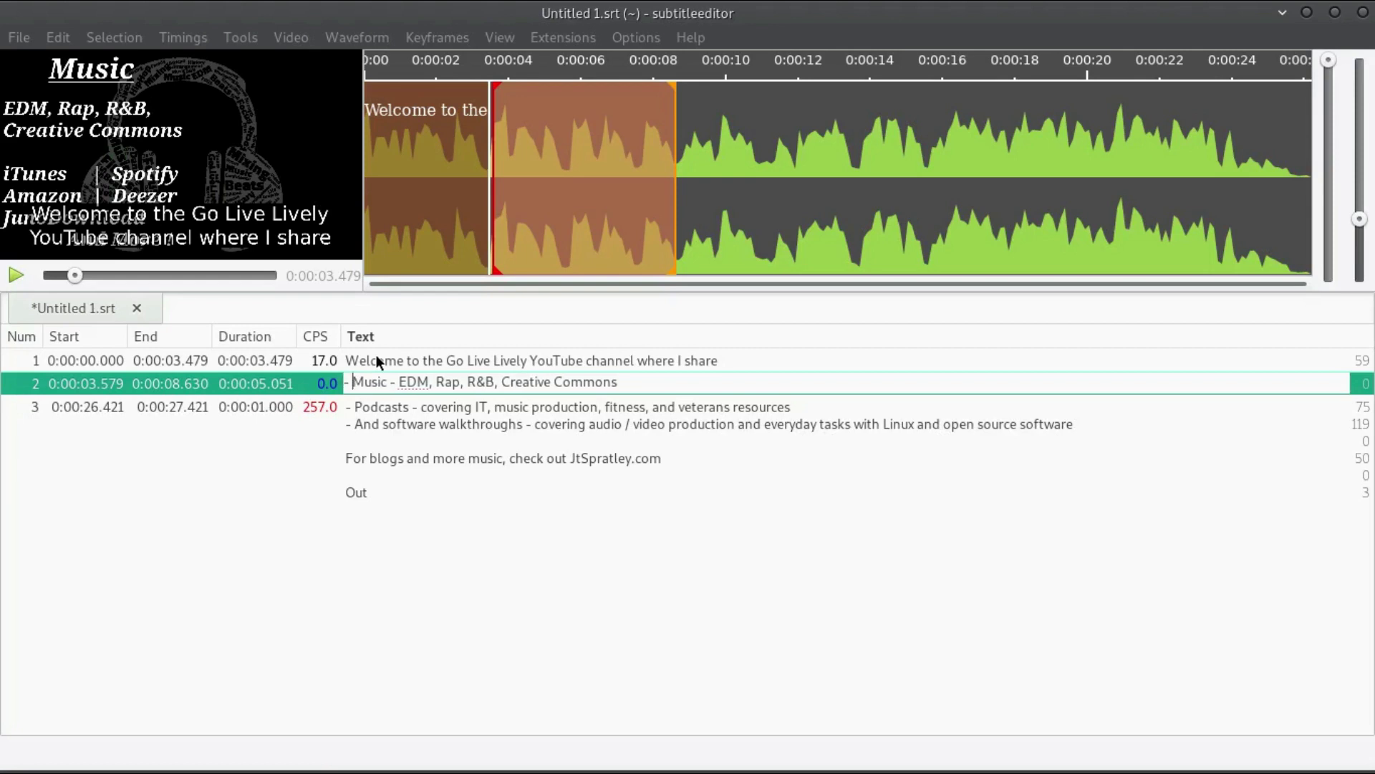
pyautogui.press('BackSpace')
pyautogui.press('BackSpace')
pyautogui.press('End')
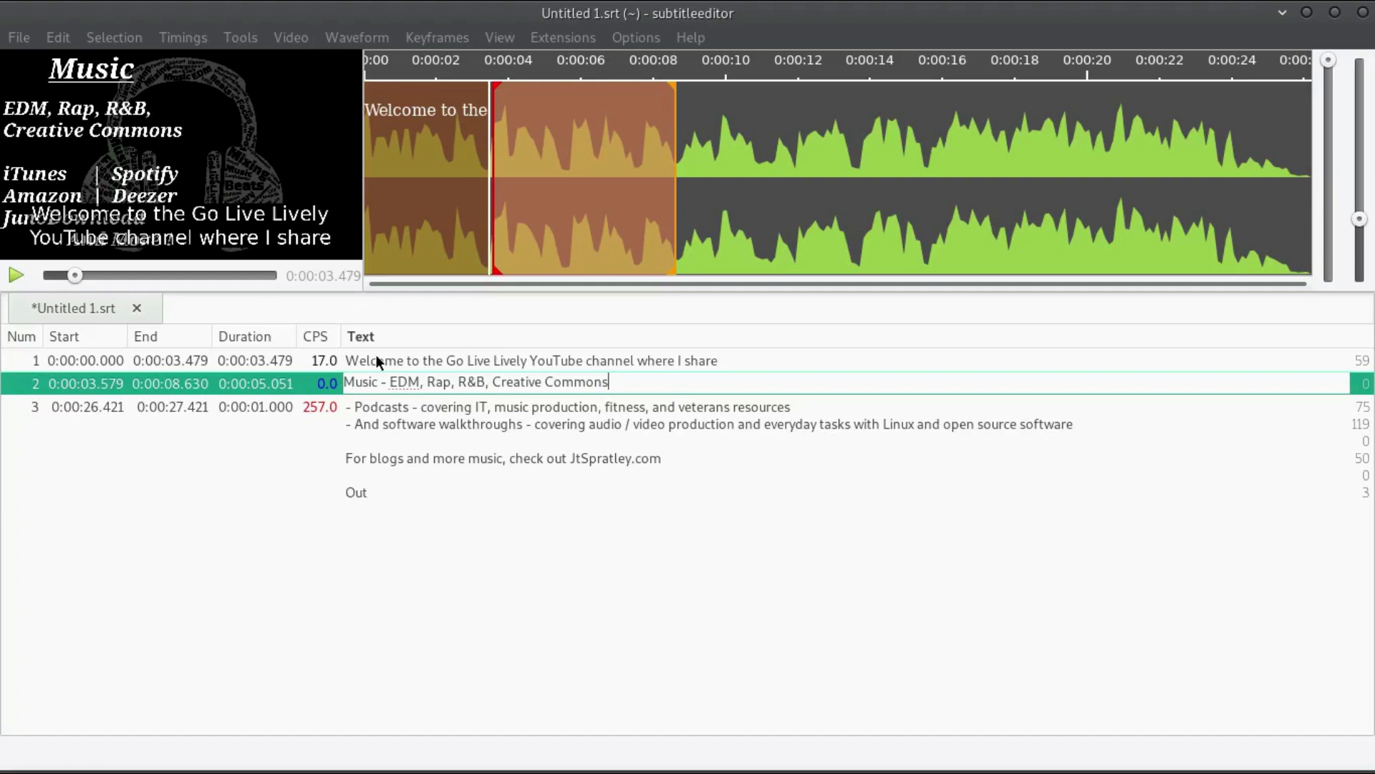
# Commit the second subtitle's text and put a dash and space before "Music - EDM, Rap, R&B, Creative Commons".
pyautogui.press('Return')
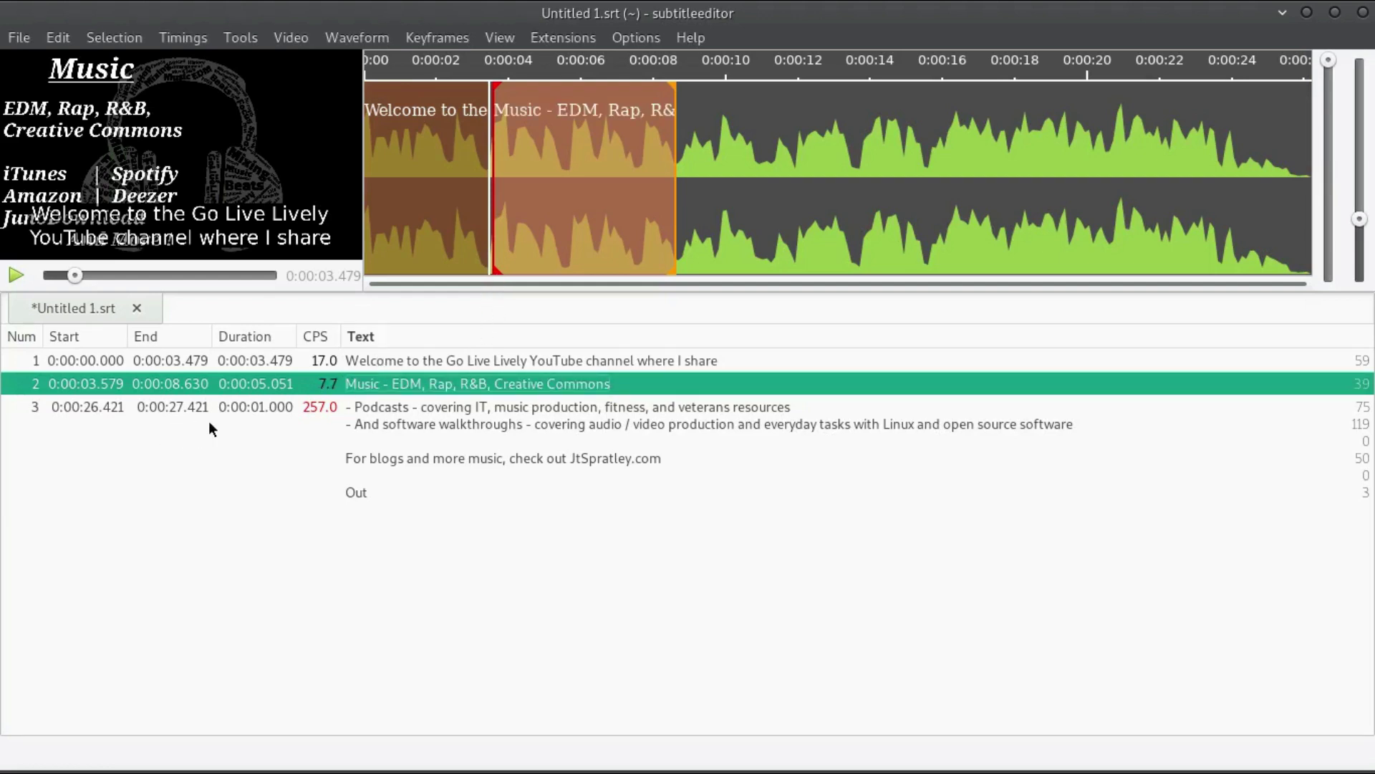
pyautogui.click(224, 406)
pyautogui.click(244, 383)
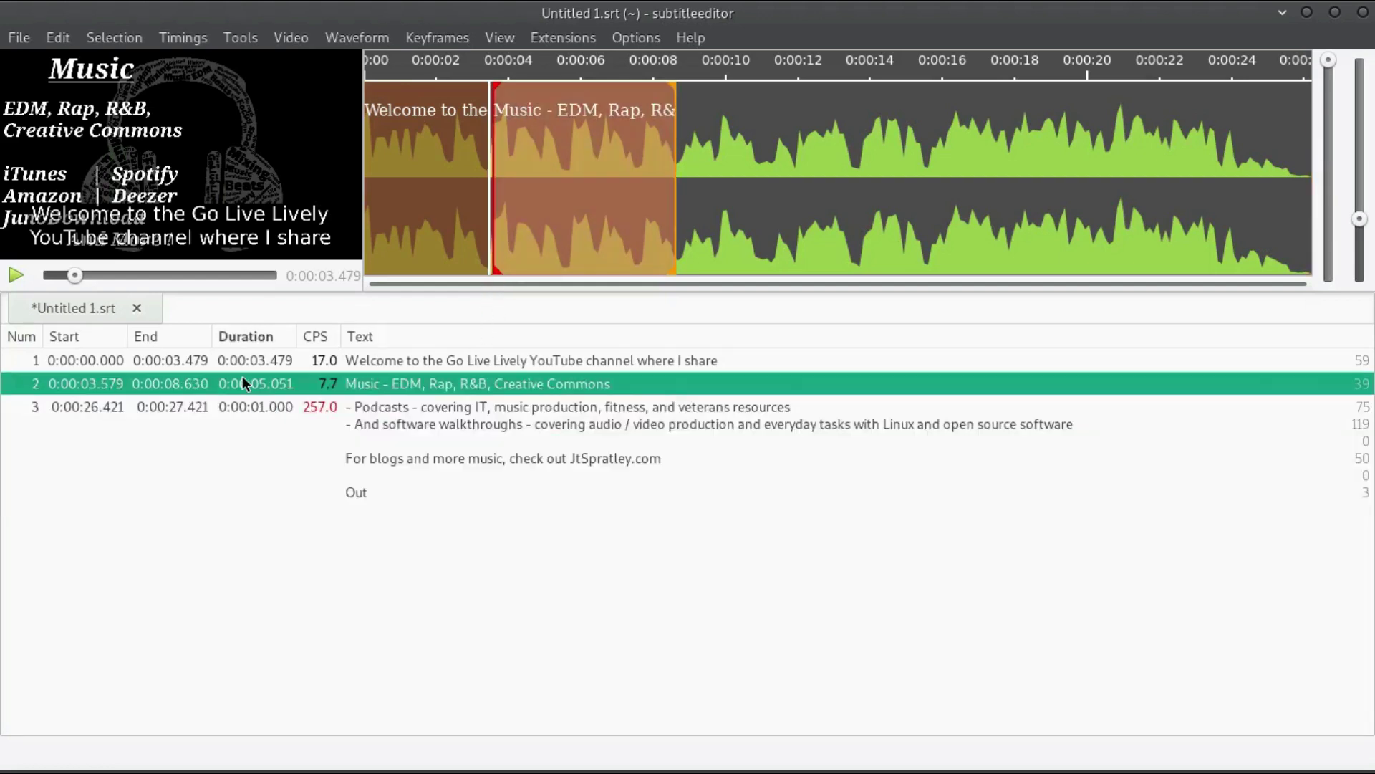
pyautogui.click(345, 383)
pyautogui.press('Home')
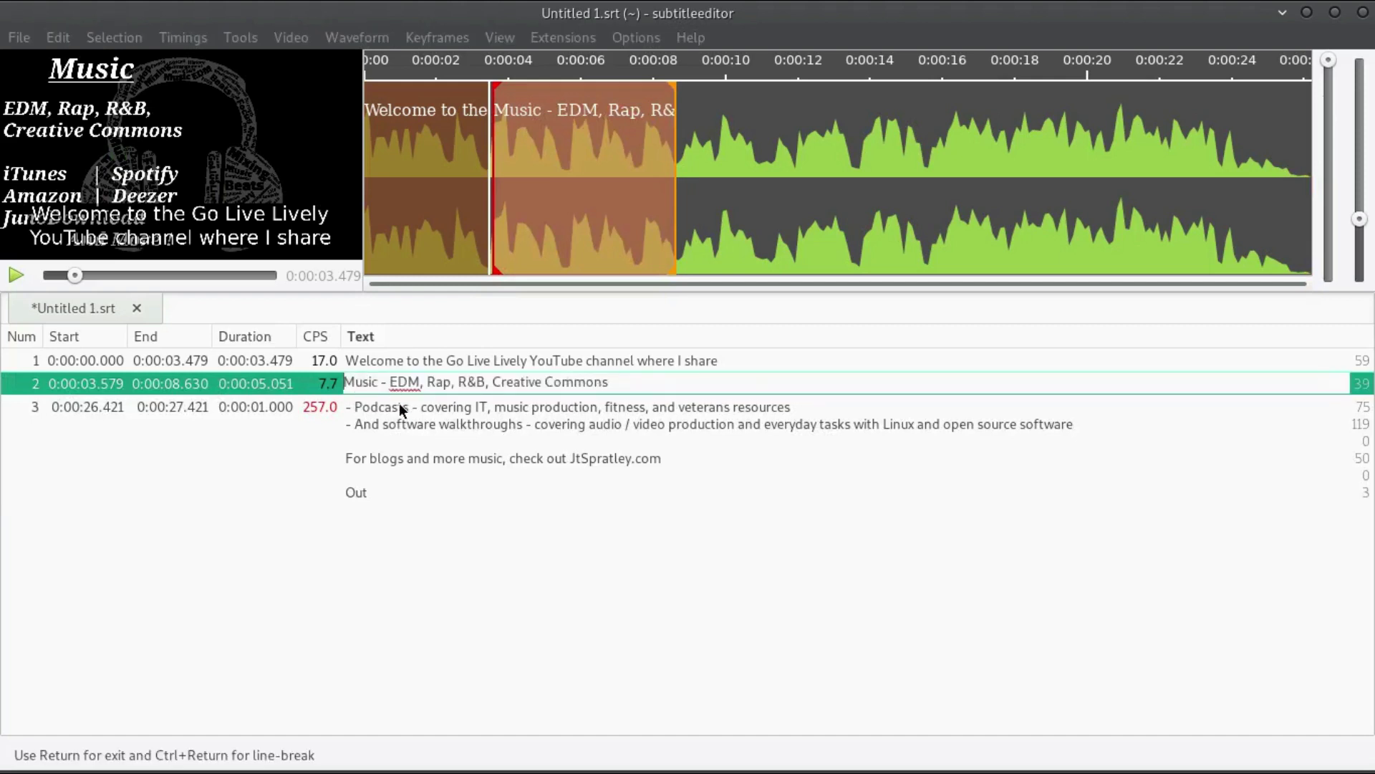
pyautogui.write('-')
pyautogui.press('Return')
# Play the second subtitle to check its timing and shorten its end on the waveform to about 0:00:07.628.
pyautogui.click(385, 406)
pyautogui.click(396, 387)
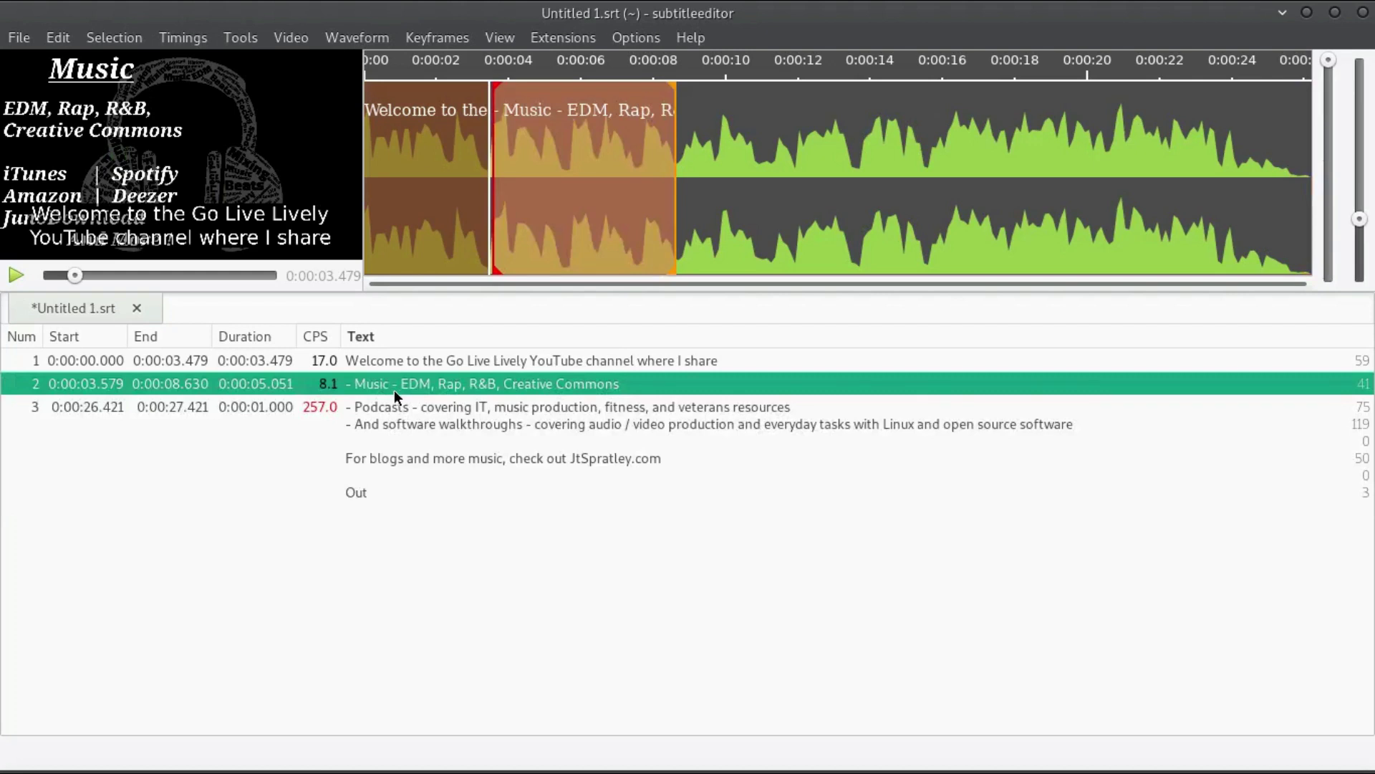
pyautogui.press('space')
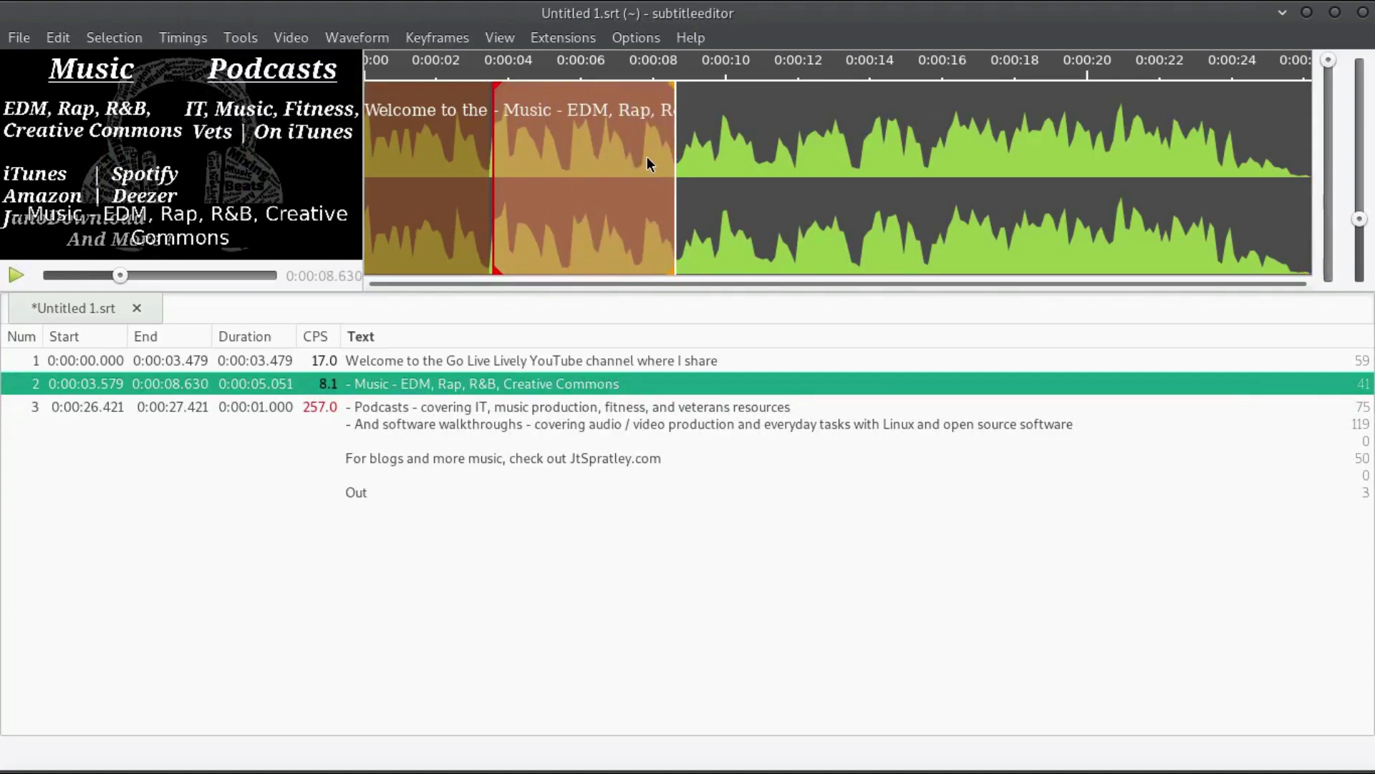
pyautogui.moveTo(647, 156); pyautogui.dragTo(641, 169)
# Insert a blank subtitle after the second, Music subtitle.
pyautogui.click(570, 364)
pyautogui.click(570, 379)
pyautogui.press('Insert')
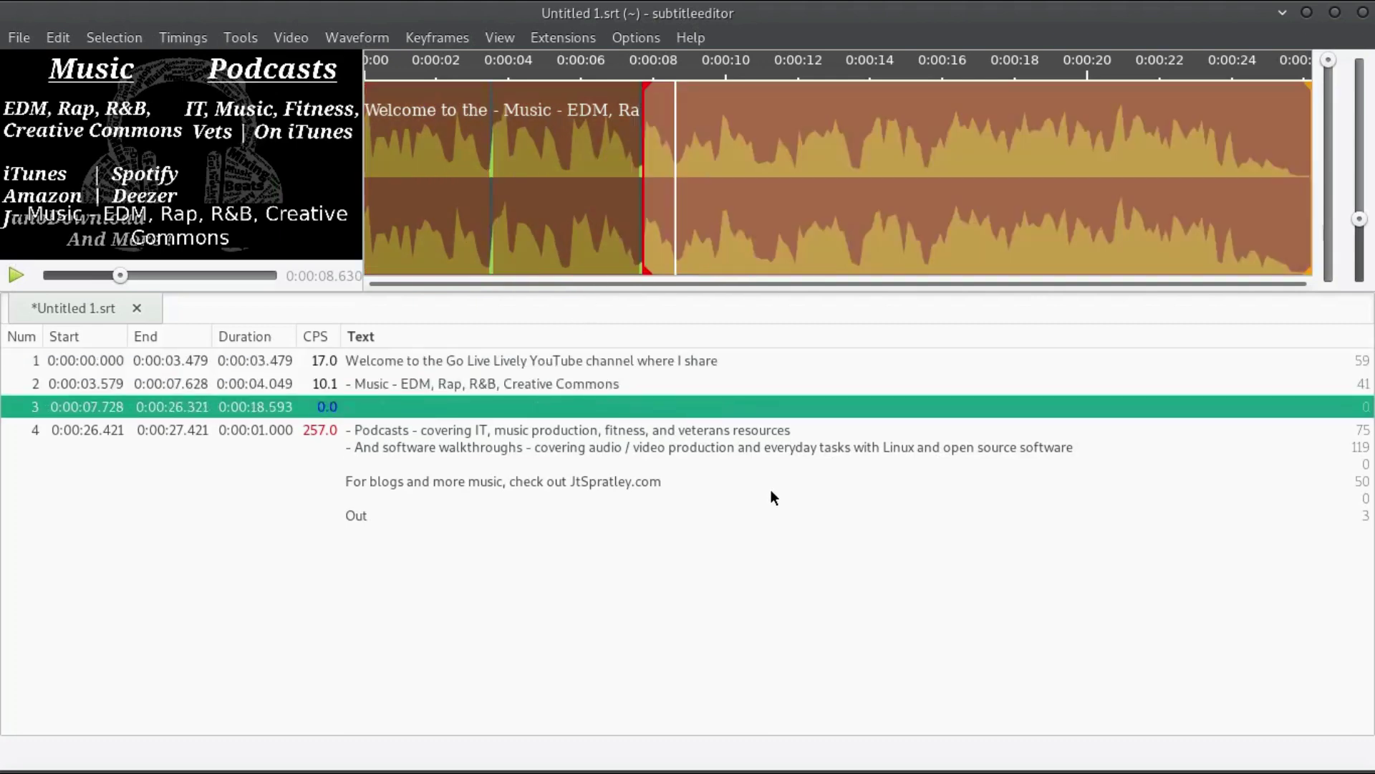
# Cut "- Podcasts - covering IT, music production, fitness, and veterans resources" from the remaining script subtitle and remove the leftover line break.
pyautogui.doubleClick(391, 431)
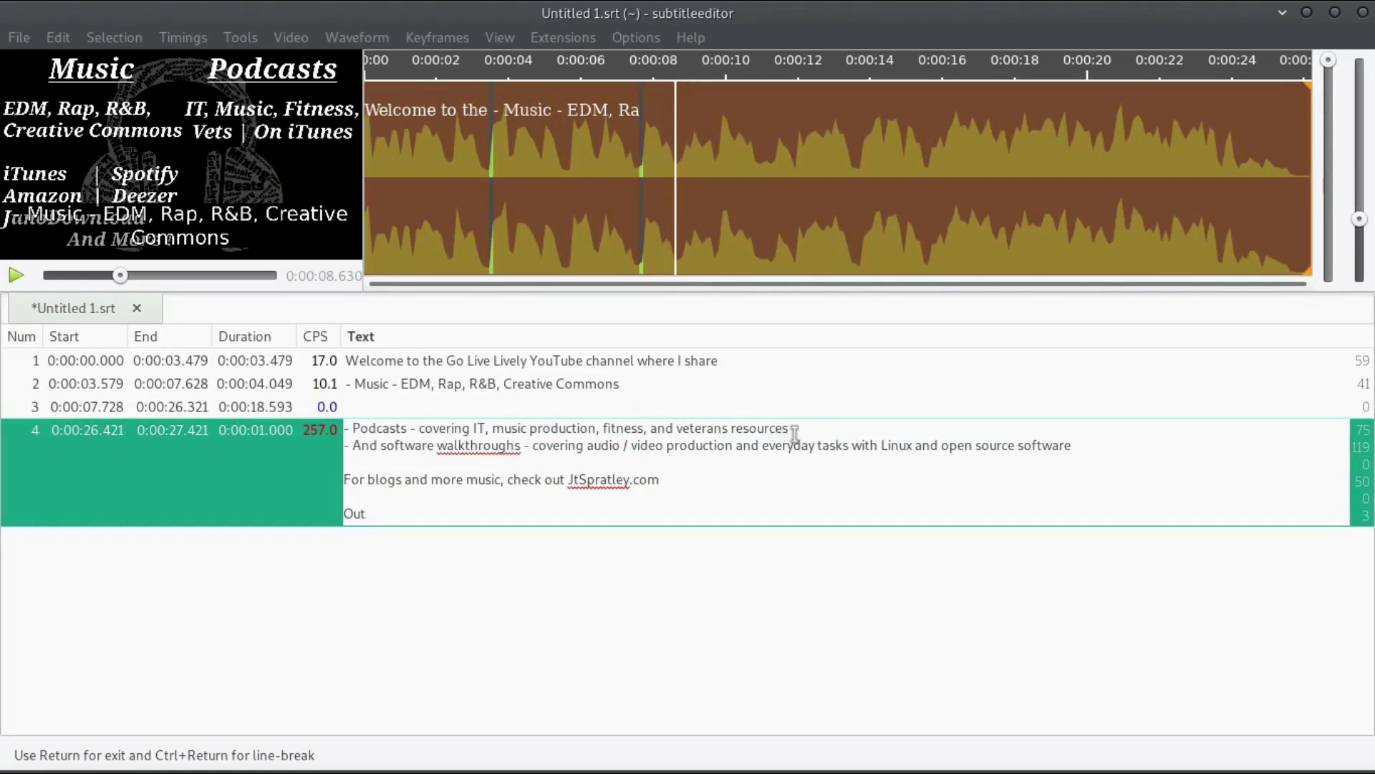
pyautogui.moveTo(801, 429); pyautogui.dragTo(221, 396)
pyautogui.hotkey('ctrl', 'x')
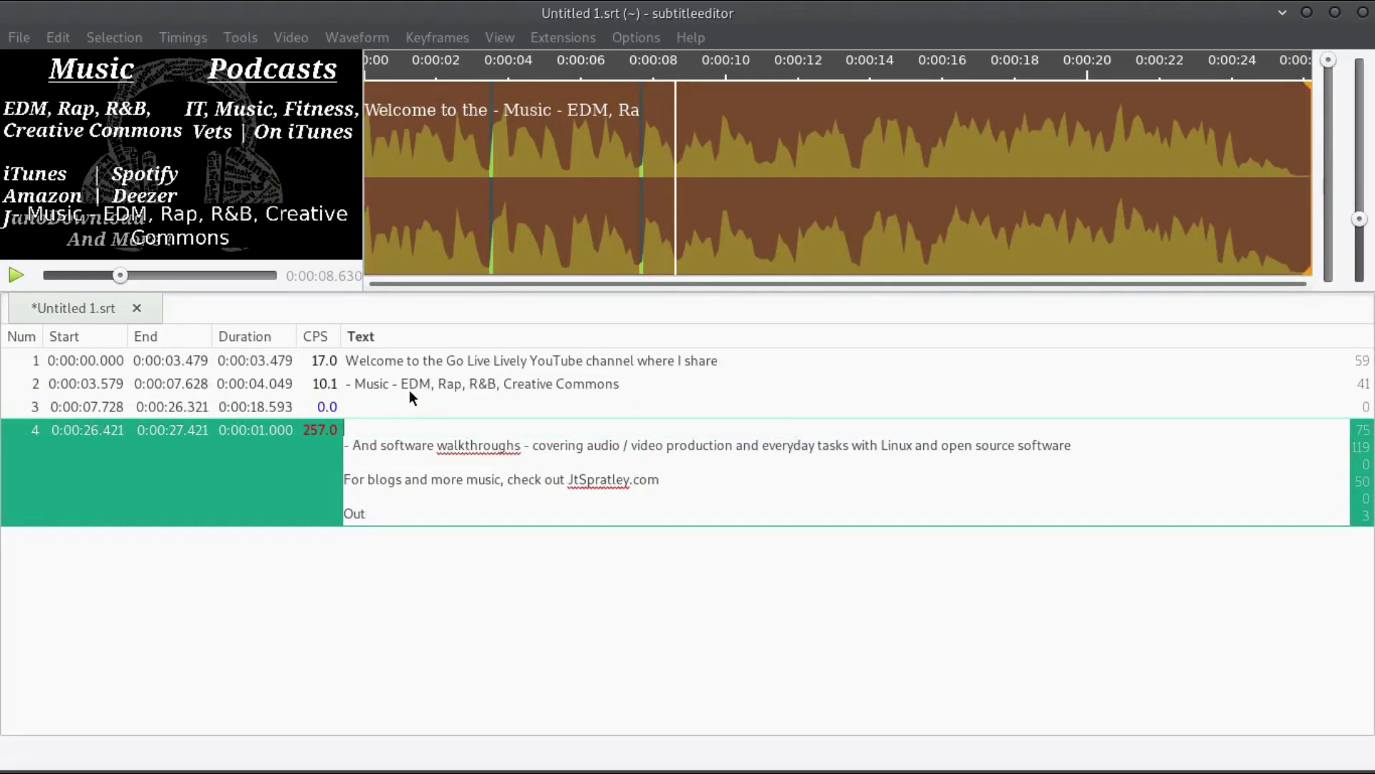
pyautogui.press('Delete')
pyautogui.press('Return')
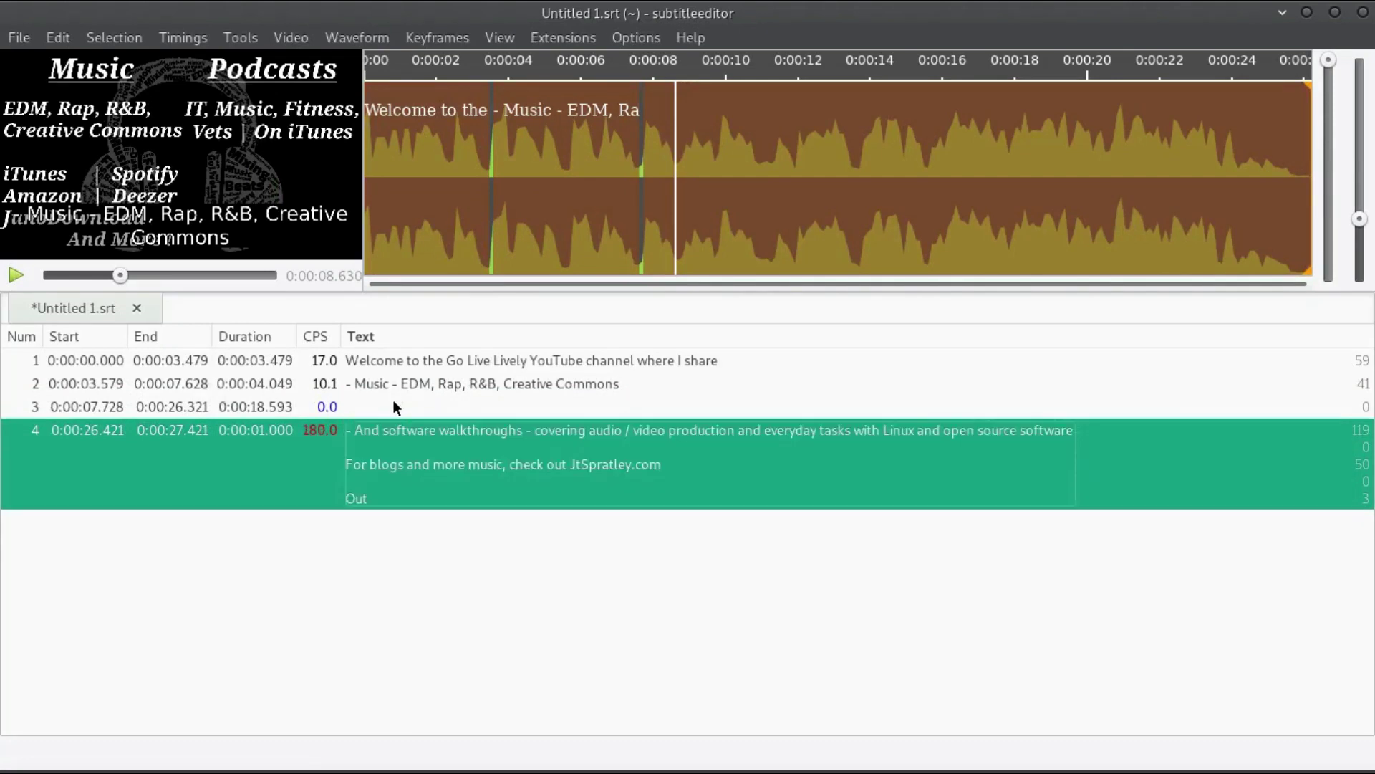
# Paste "- Podcasts - covering IT, music production, fitness, and veterans resources" as the text of the blank third subtitle.
pyautogui.click(393, 406)
pyautogui.click(393, 406)
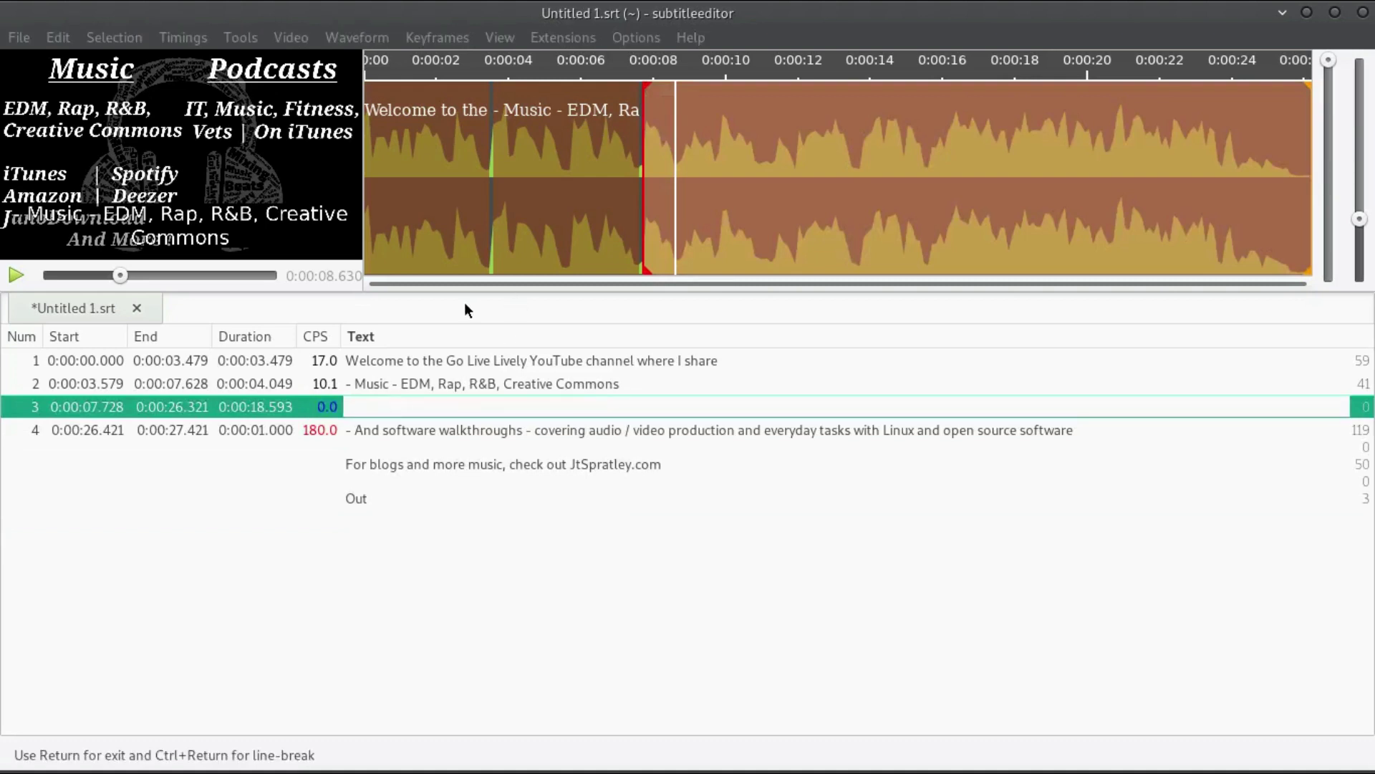
pyautogui.hotkey('ctrl', 'v')
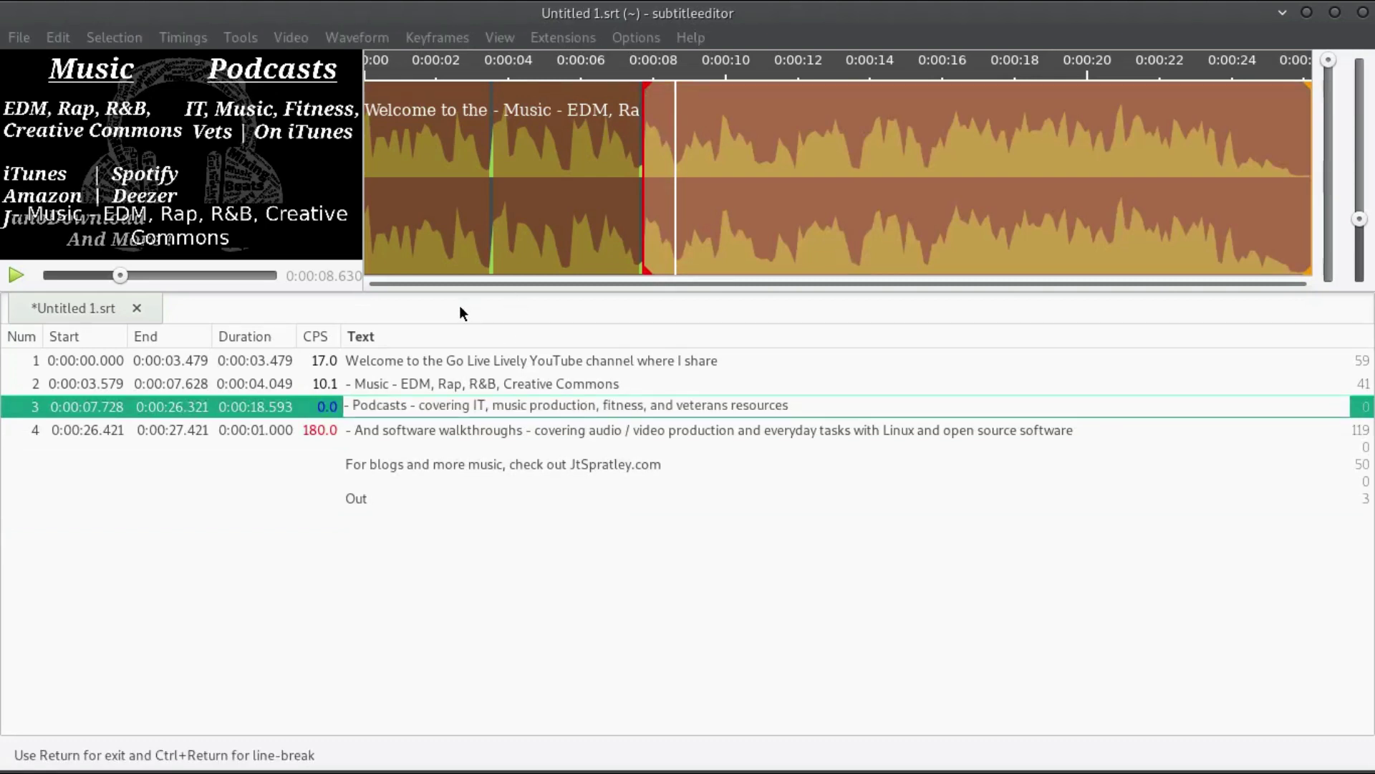
pyautogui.press('Return')
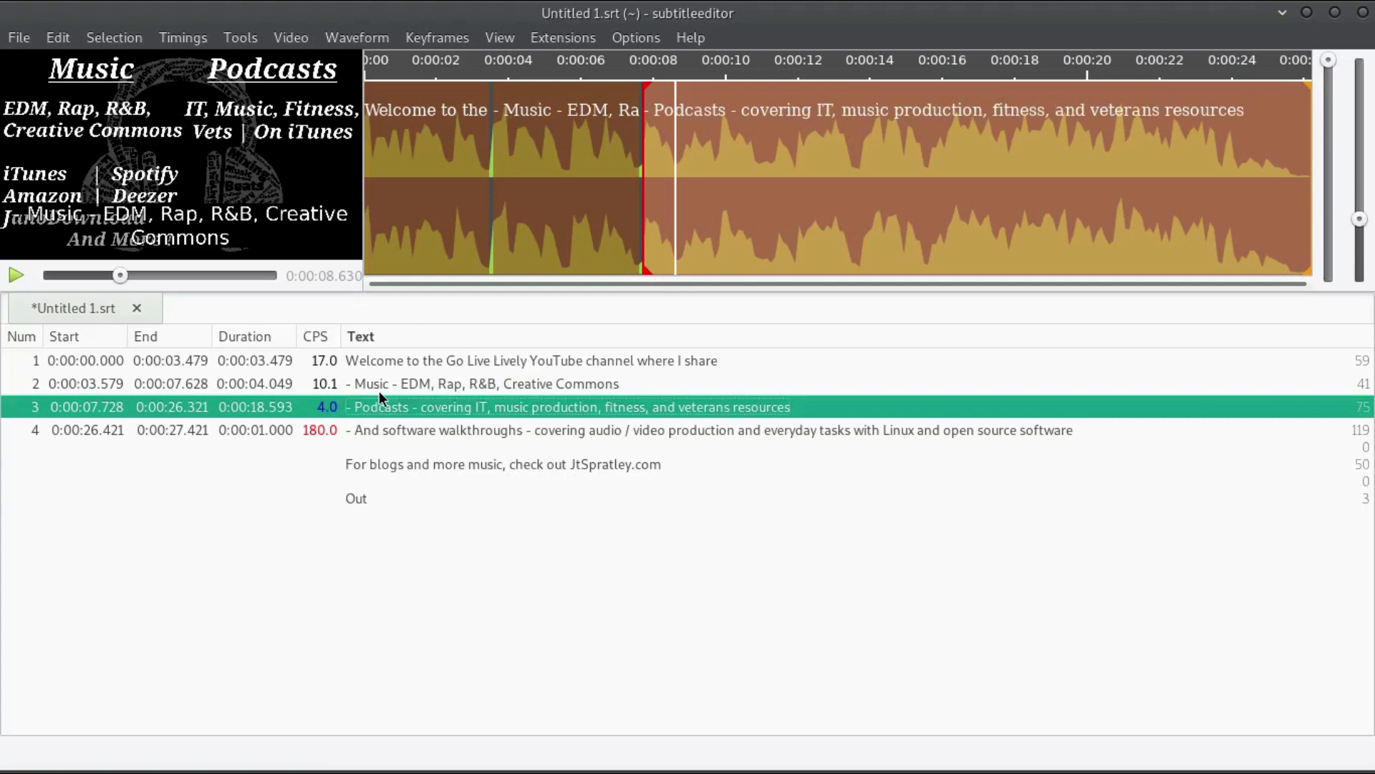
# Set the third subtitle's end on the waveform to about 0:00:13.418, play it, and extend the end to about 0:00:13.752.
pyautogui.moveTo(835, 215)
pyautogui.mouseDown()
pyautogui.moveTo(780, 218)
pyautogui.moveTo(849, 228)
pyautogui.mouseUp()
pyautogui.hotkey('ctrl', 'space')
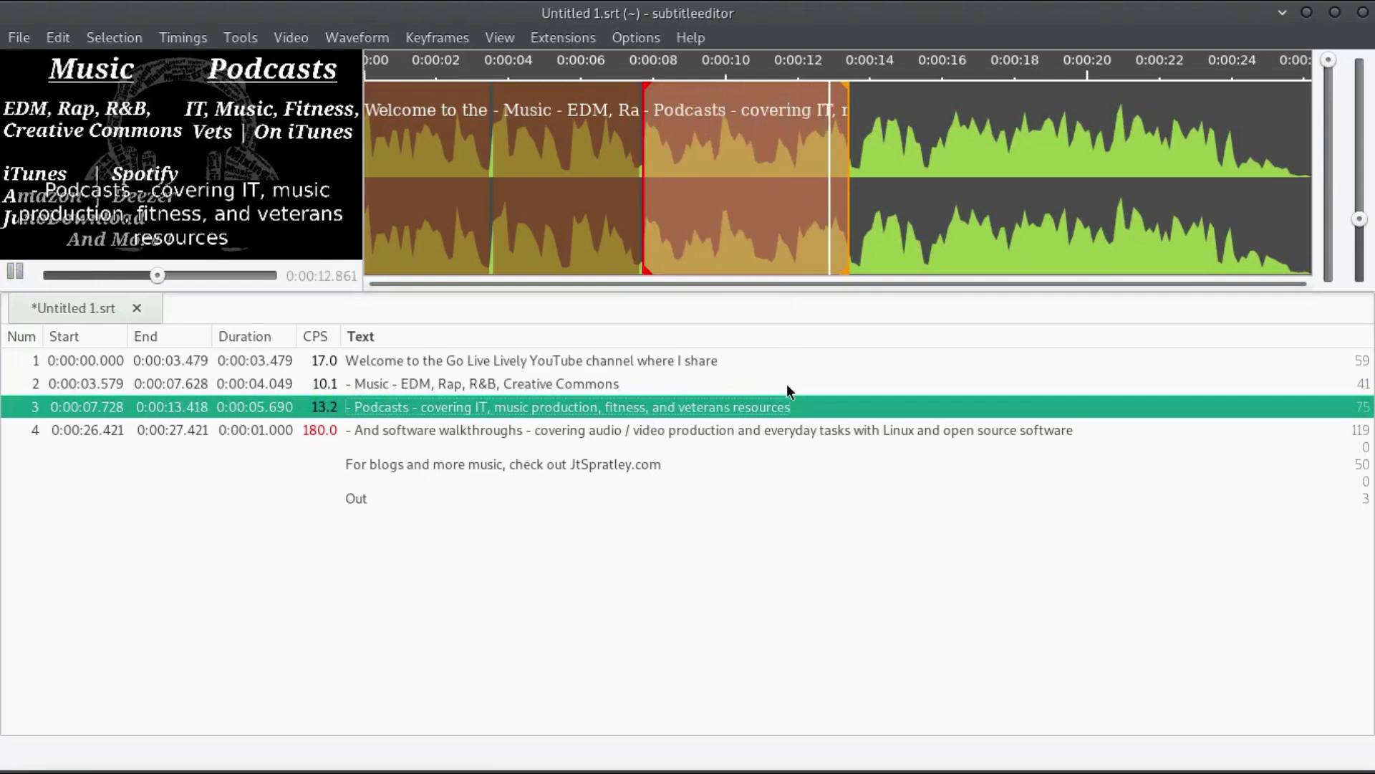
pyautogui.rightClick(861, 141)
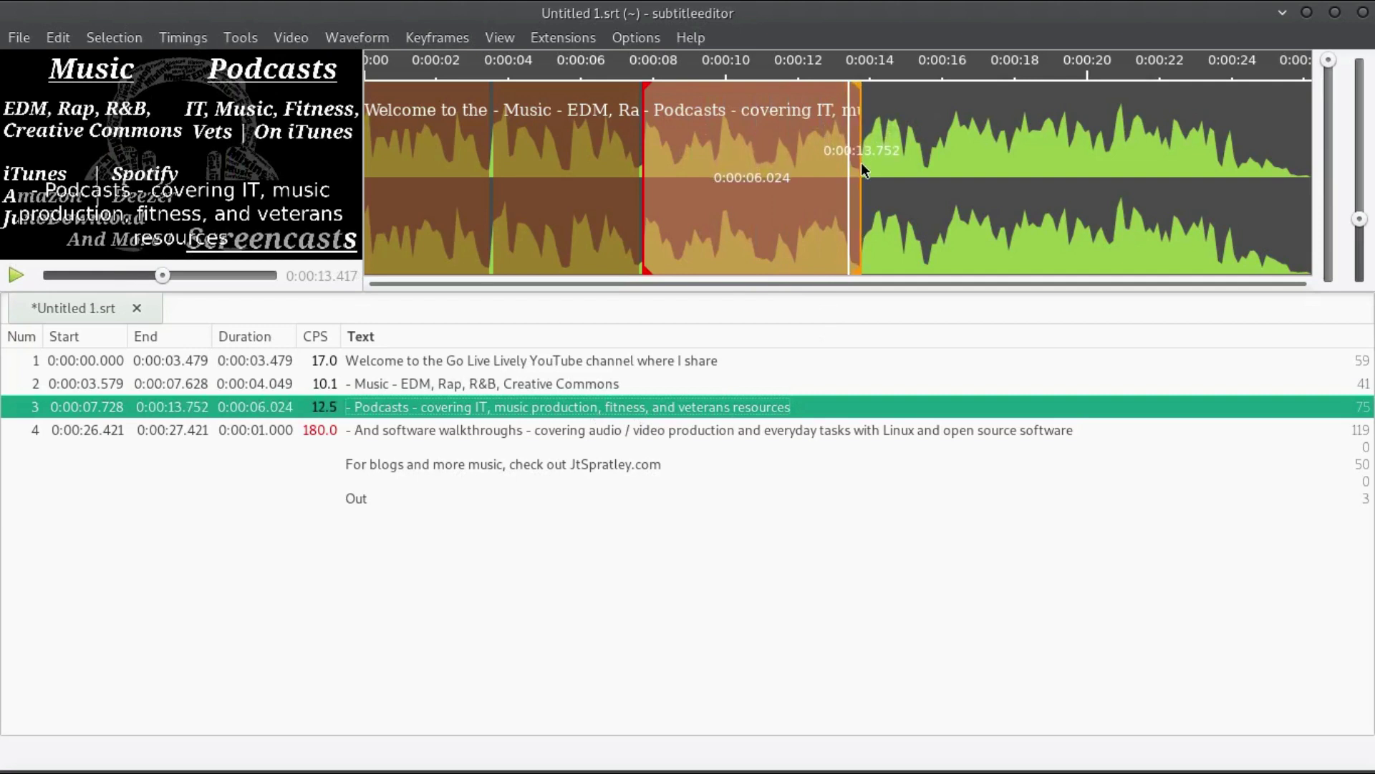
# Insert a blank subtitle after the third, Podcasts subtitle.
pyautogui.click(375, 421)
pyautogui.click(375, 410)
pyautogui.press('Insert')
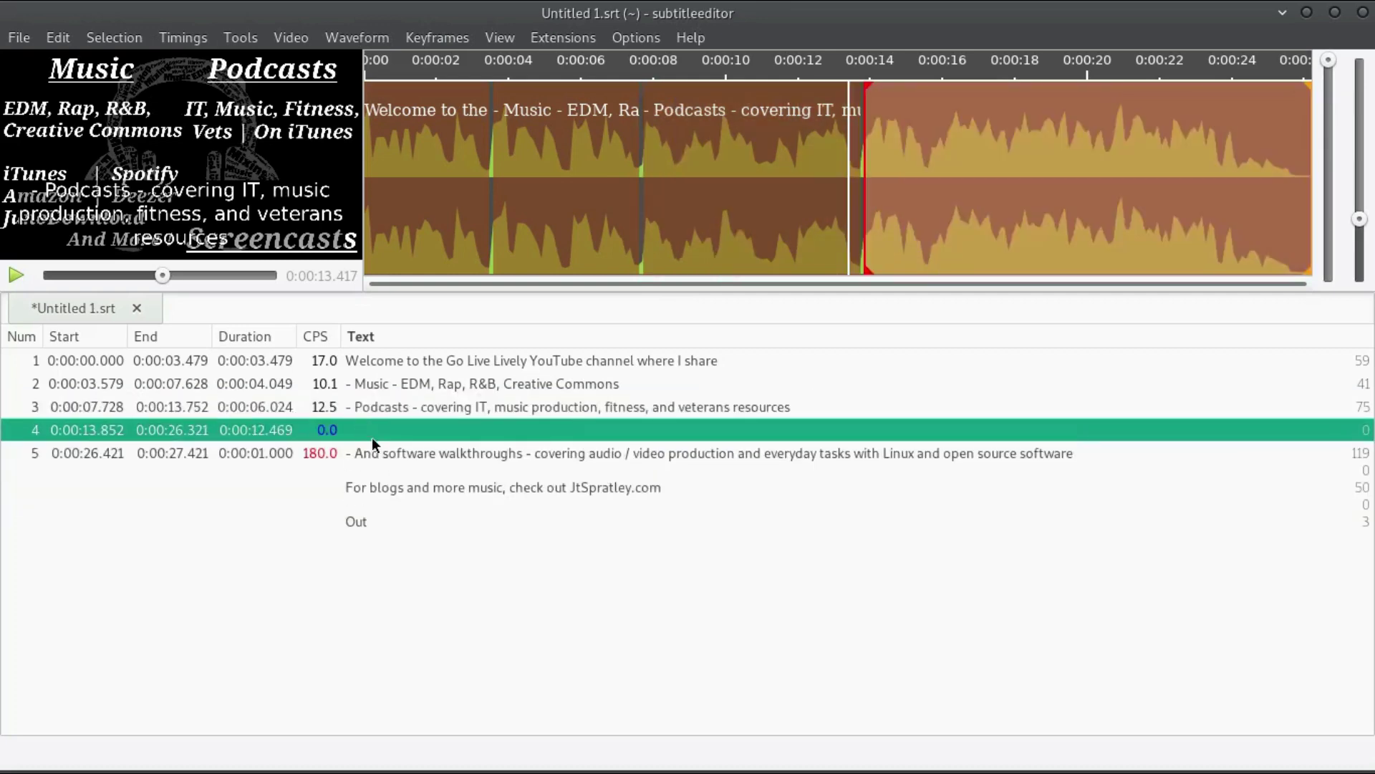
# Hyphenate "walkthroughs" as "walk-throughs" in the remaining script subtitle.
pyautogui.click(369, 457)
pyautogui.click(369, 458)
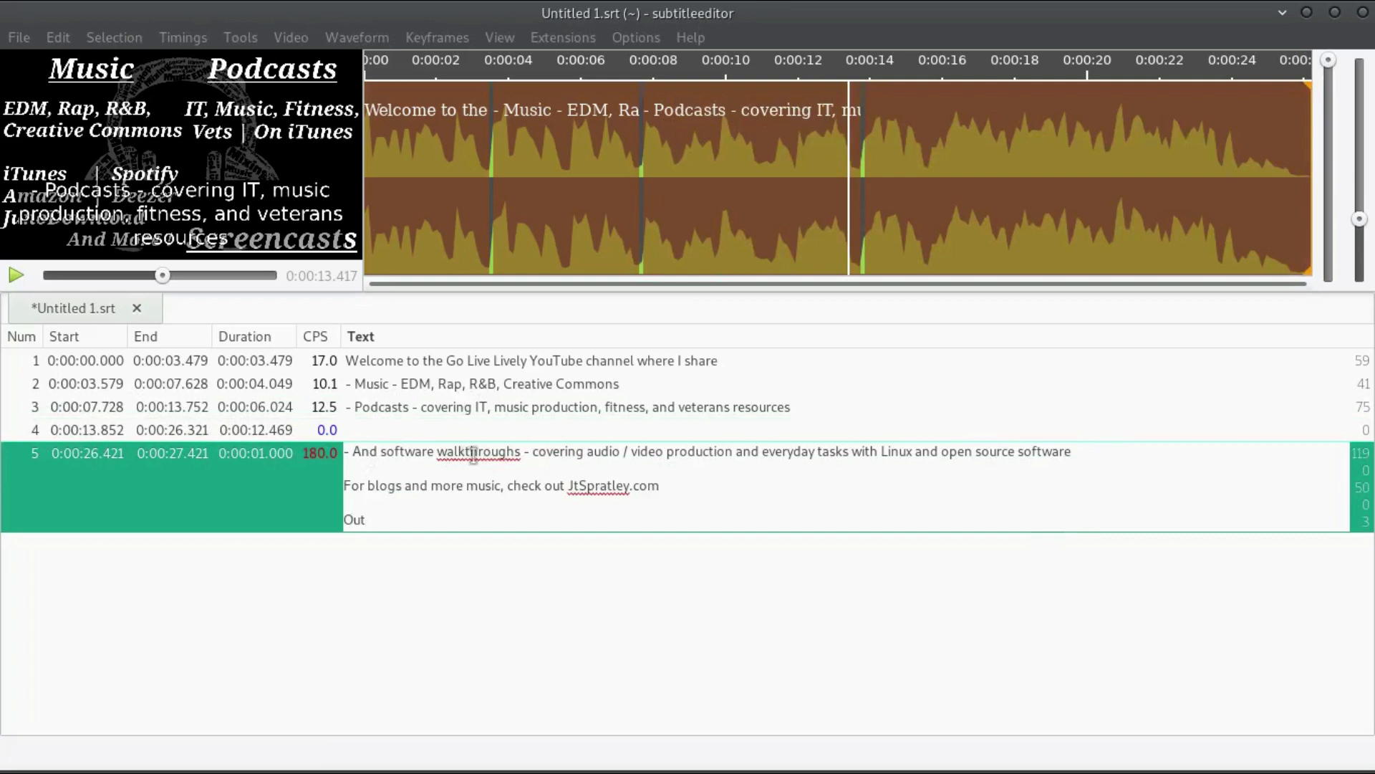
pyautogui.write('-')
pyautogui.click(1041, 467)
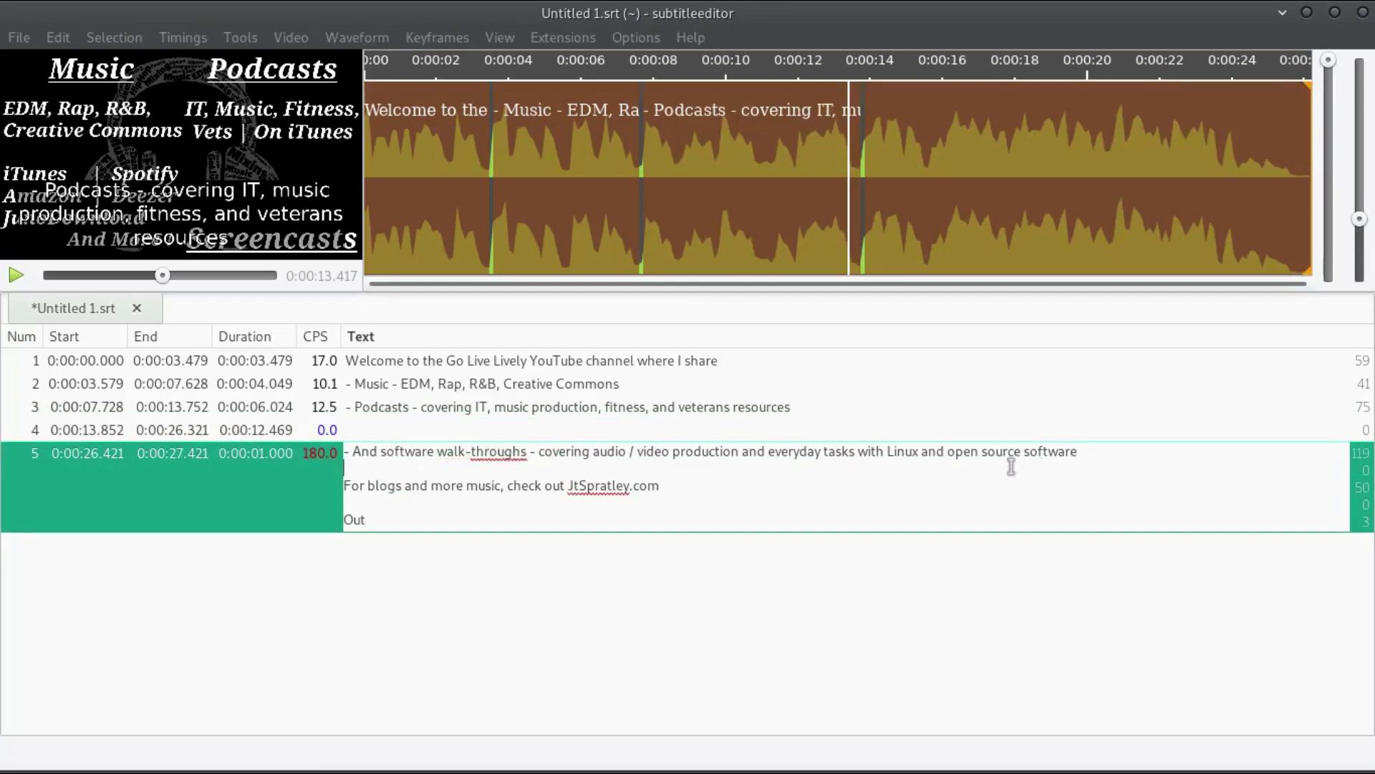
# Cut the "- And software walk-throughs" line from the script subtitle and remove the two leftover line breaks.
pyautogui.moveTo(1110, 453); pyautogui.dragTo(250, 430)
pyautogui.hotkey('ctrl', 'x')
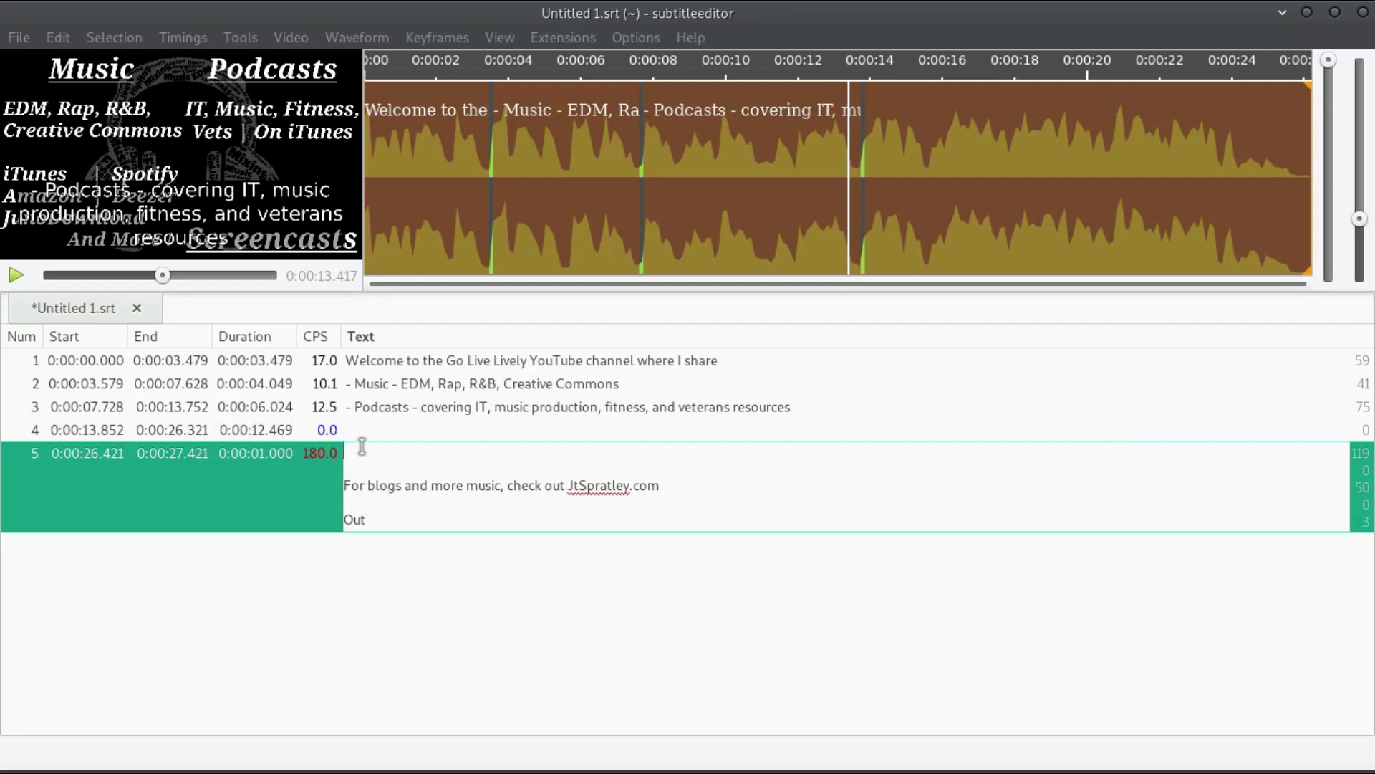
pyautogui.press('Delete')
pyautogui.press('Delete')
pyautogui.press('Return')
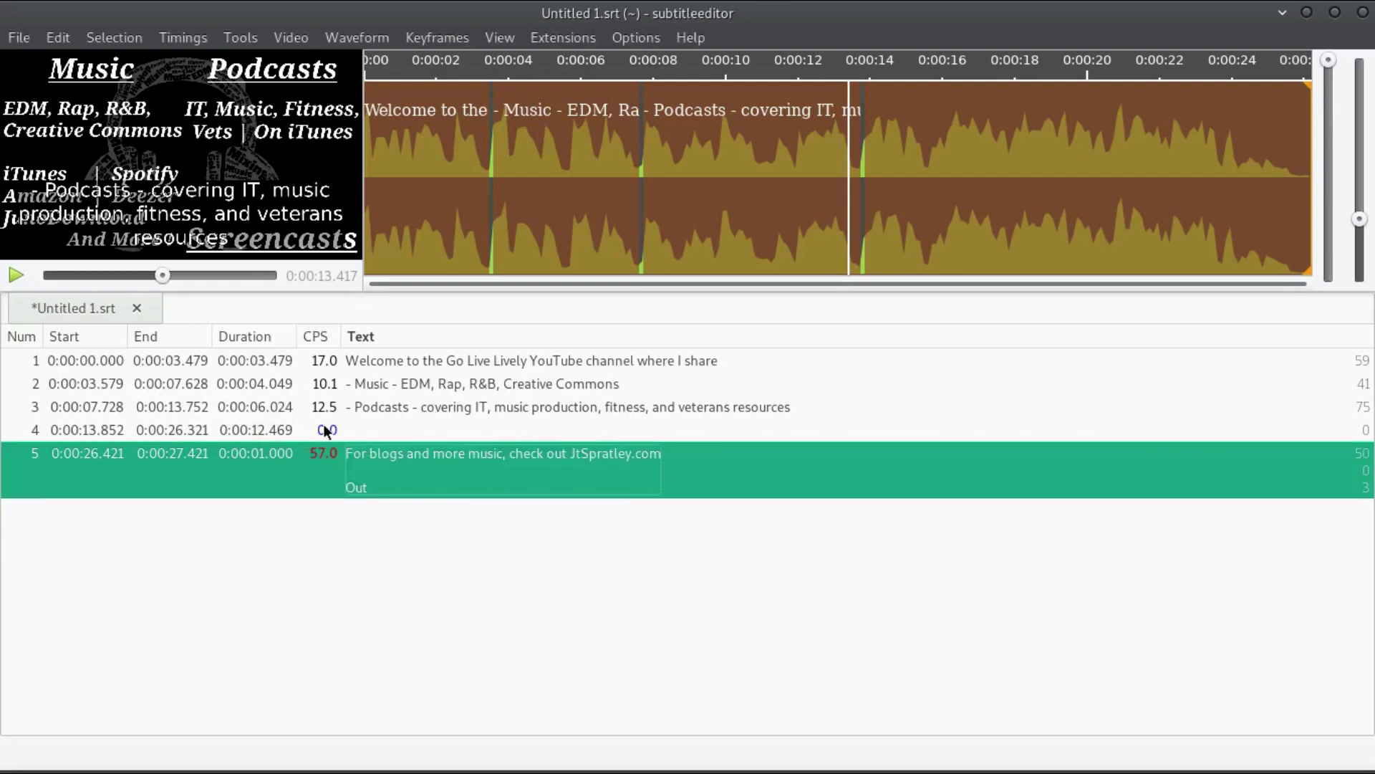
# Paste the "- And software walk-throughs" line as the text of the blank fourth subtitle.
pyautogui.click(362, 428)
pyautogui.click(364, 427)
pyautogui.hotkey('ctrl', 'v')
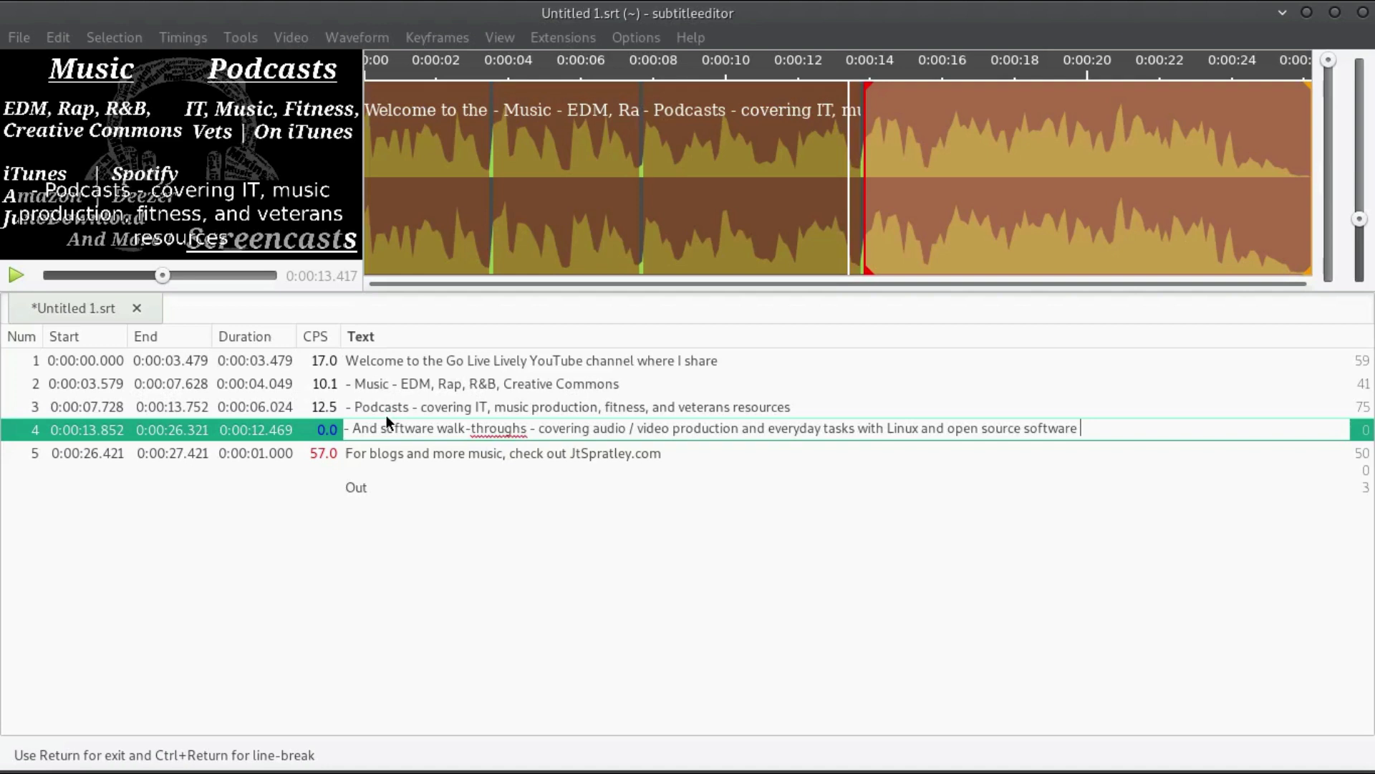
pyautogui.press('Return')
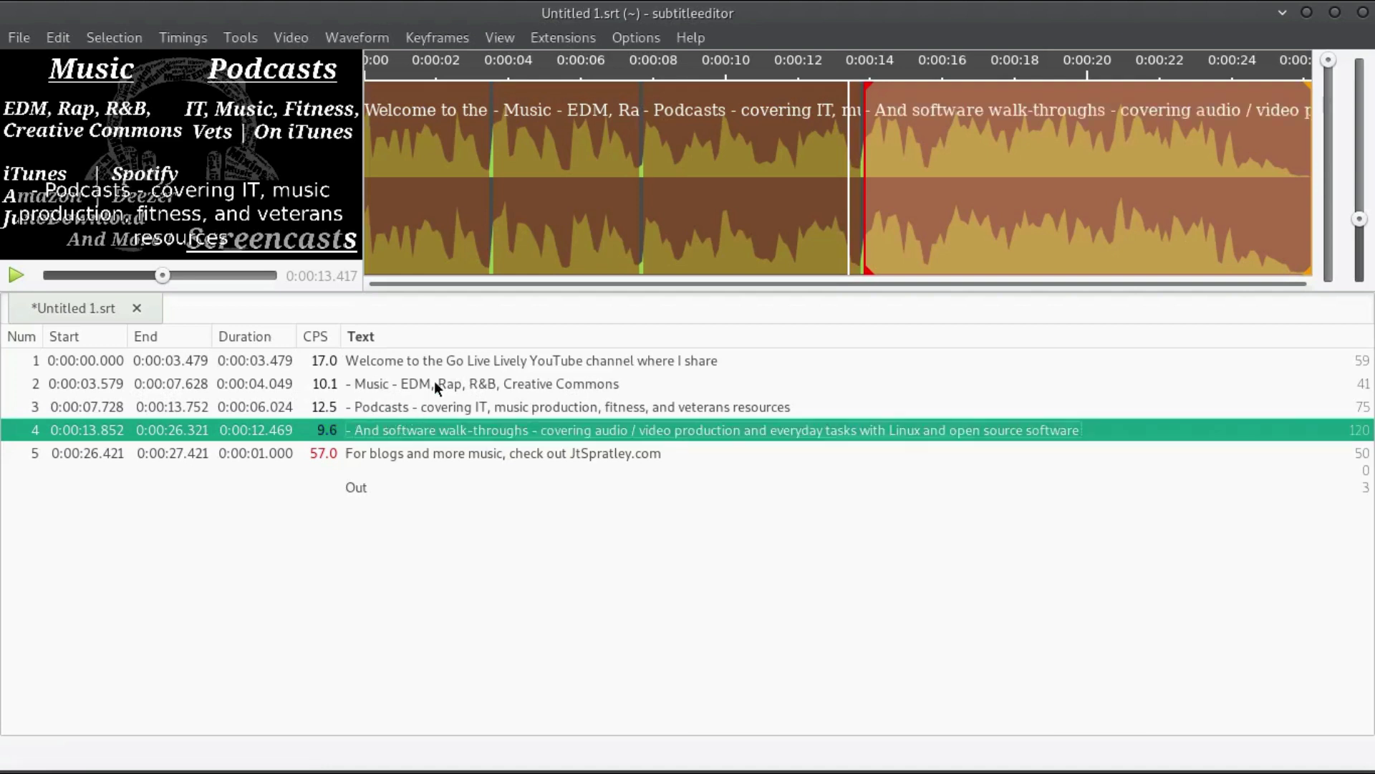
# Set the fourth subtitle's end to about 0:00:19.626, play it, extend the end to about 0:00:20.740, and replay it.
pyautogui.rightClick(1072, 125)
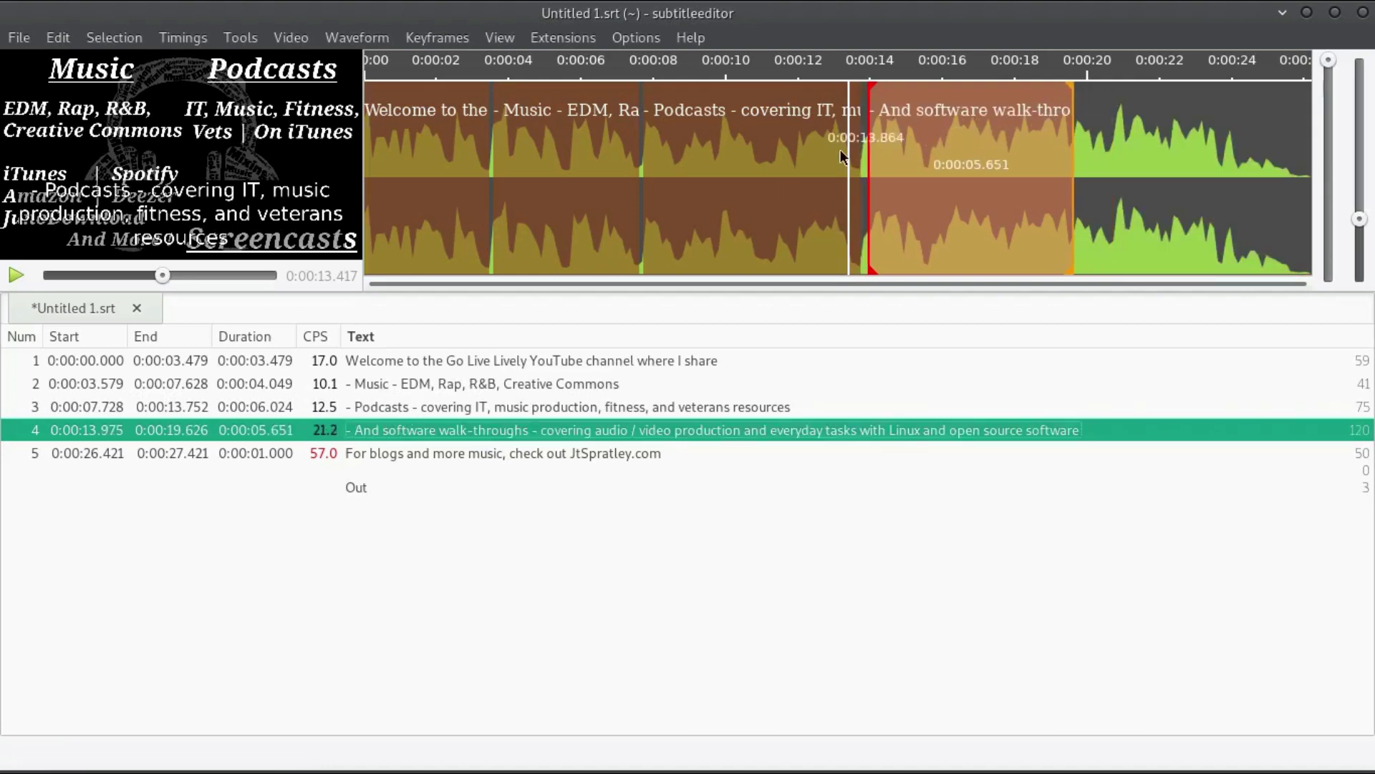
pyautogui.press('space')
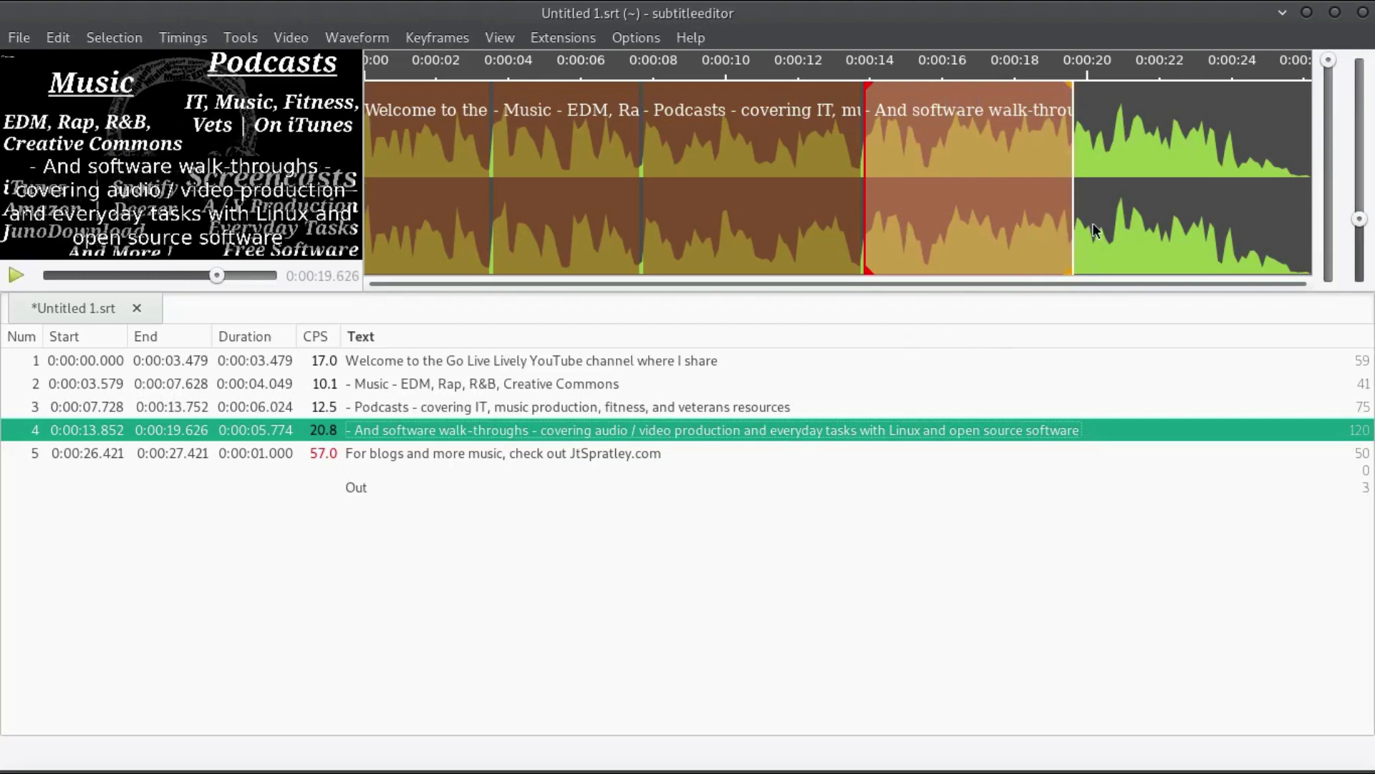
pyautogui.moveTo(1108, 145); pyautogui.dragTo(1115, 144)
pyautogui.click(969, 219)
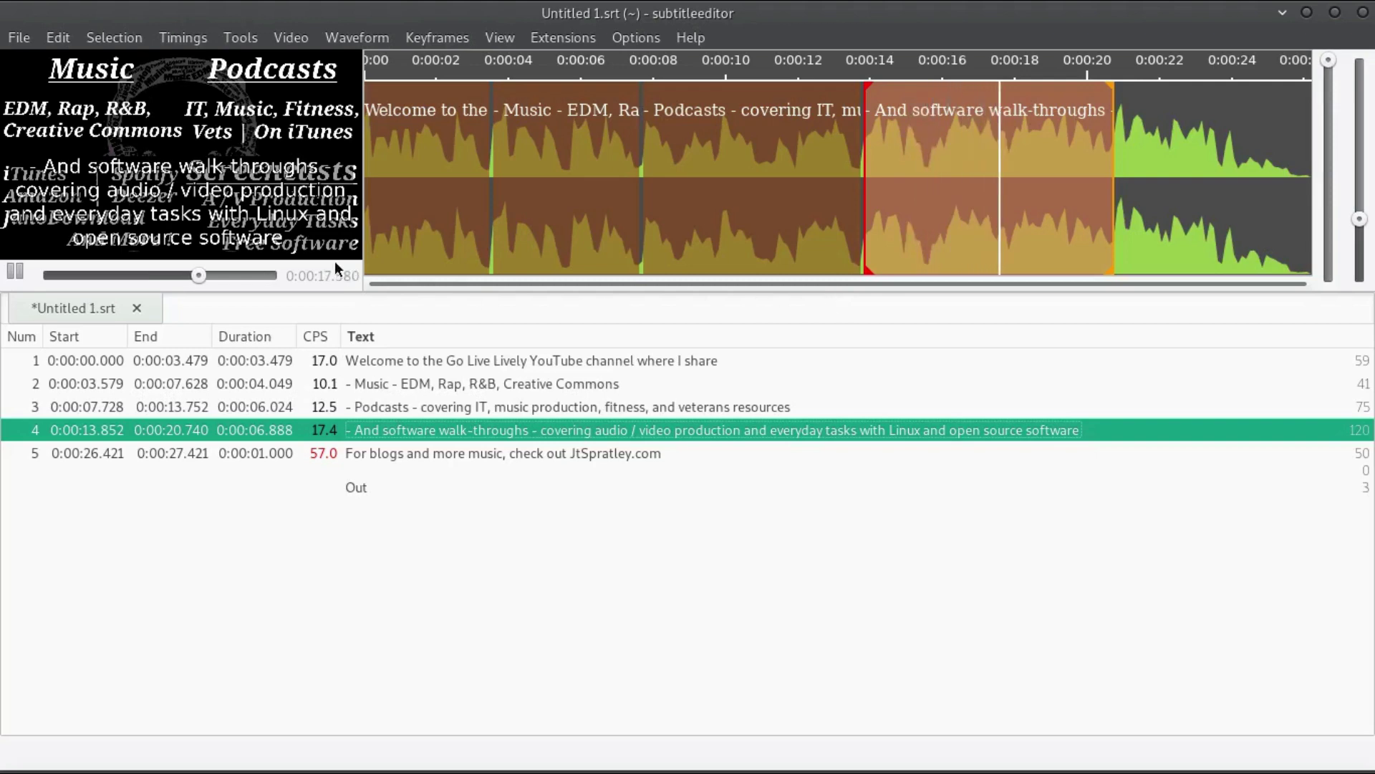
# Replay the third subtitle, followed by the first, second and third in order, to check their text against the audio.
pyautogui.click(377, 406)
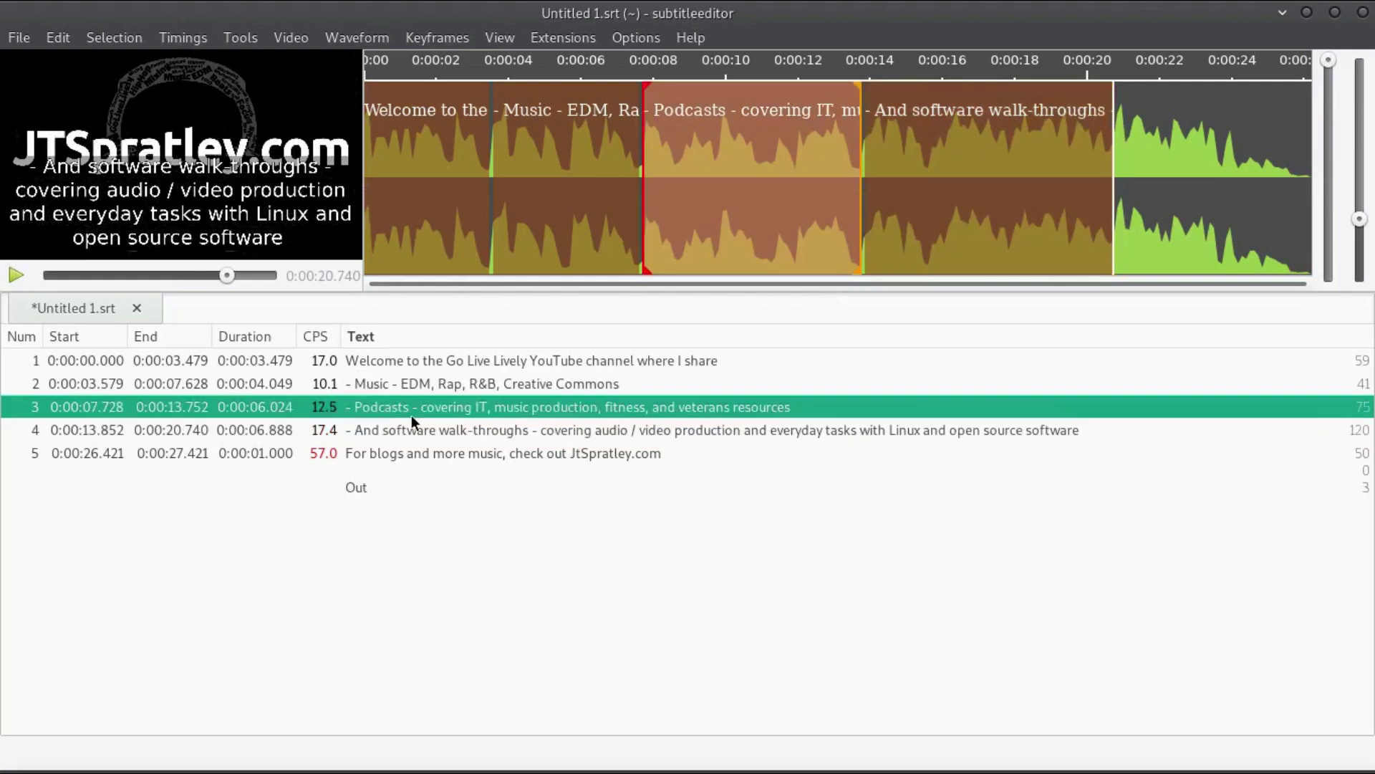
pyautogui.hotkey('ctrl', 'space')
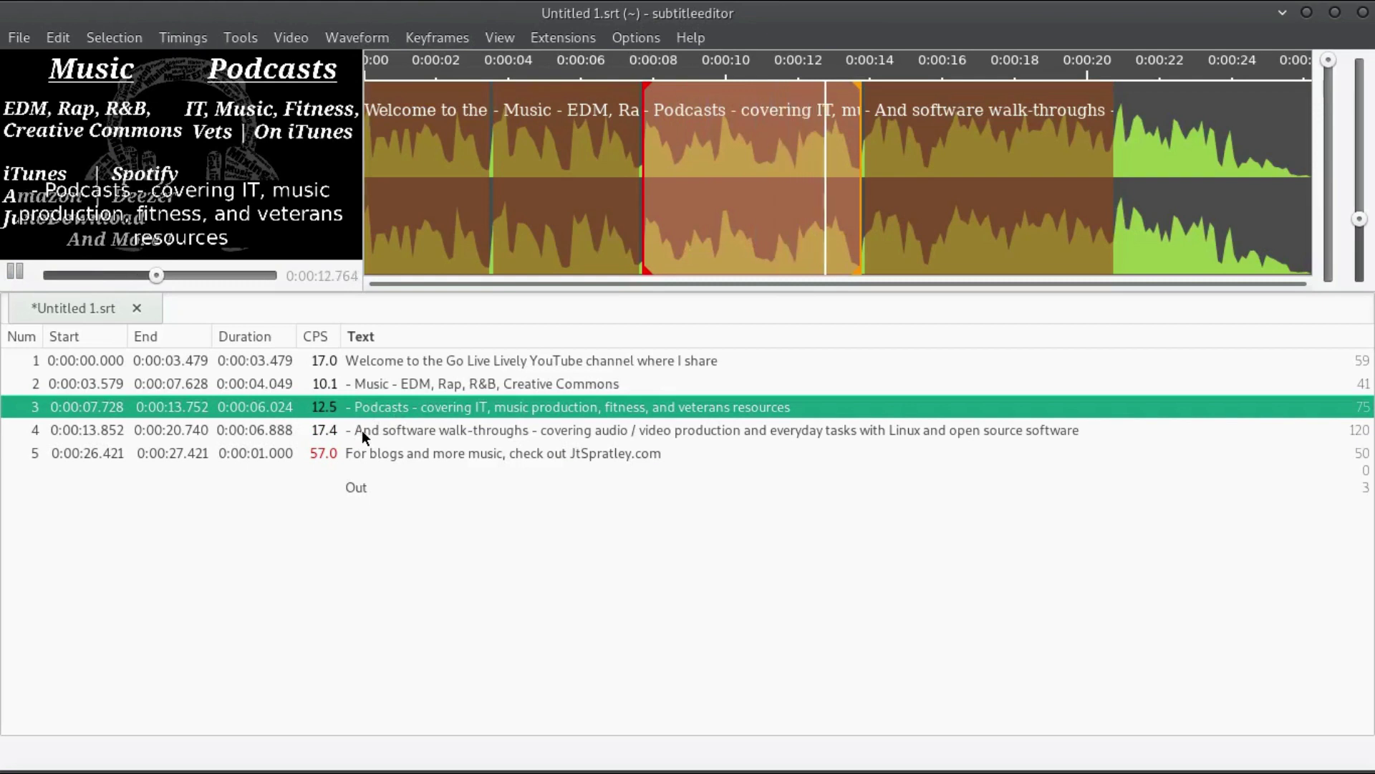
pyautogui.click(367, 379)
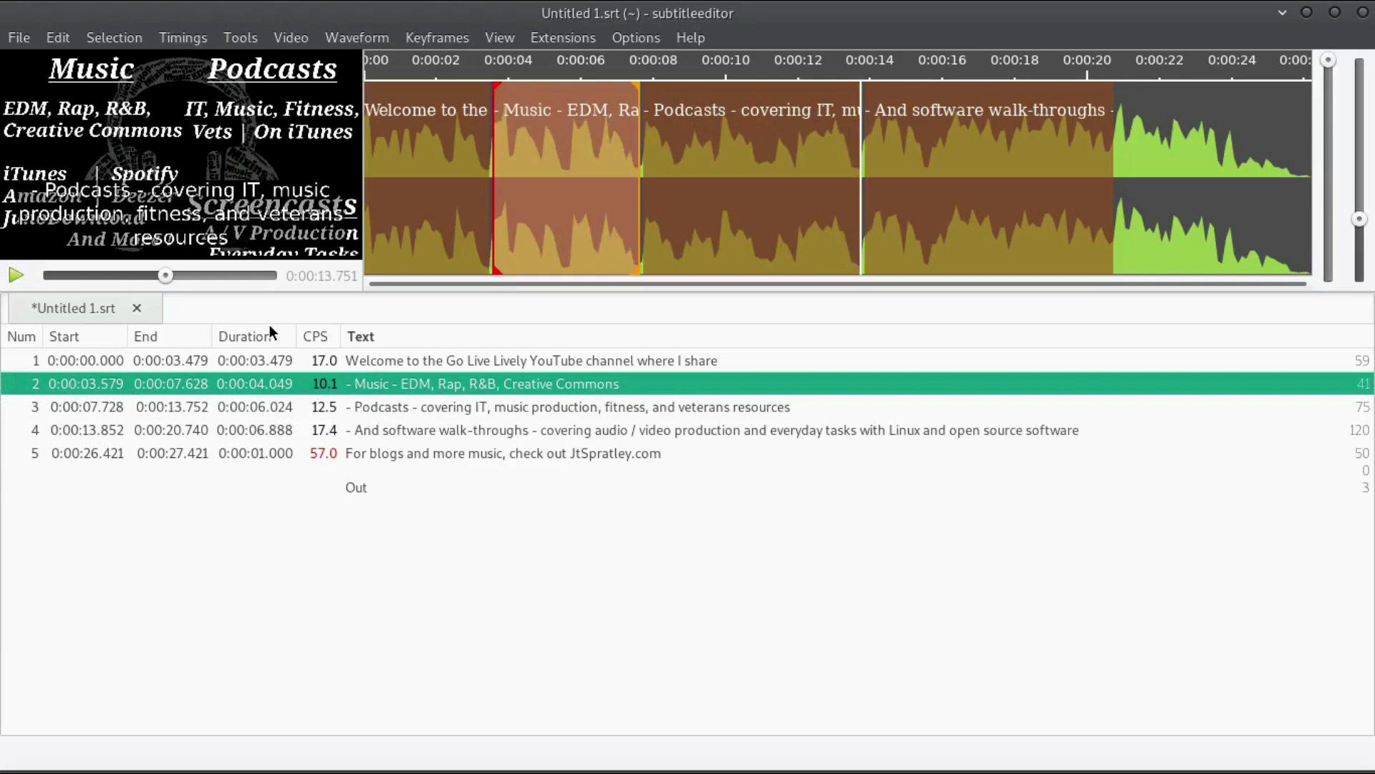
pyautogui.click(349, 361)
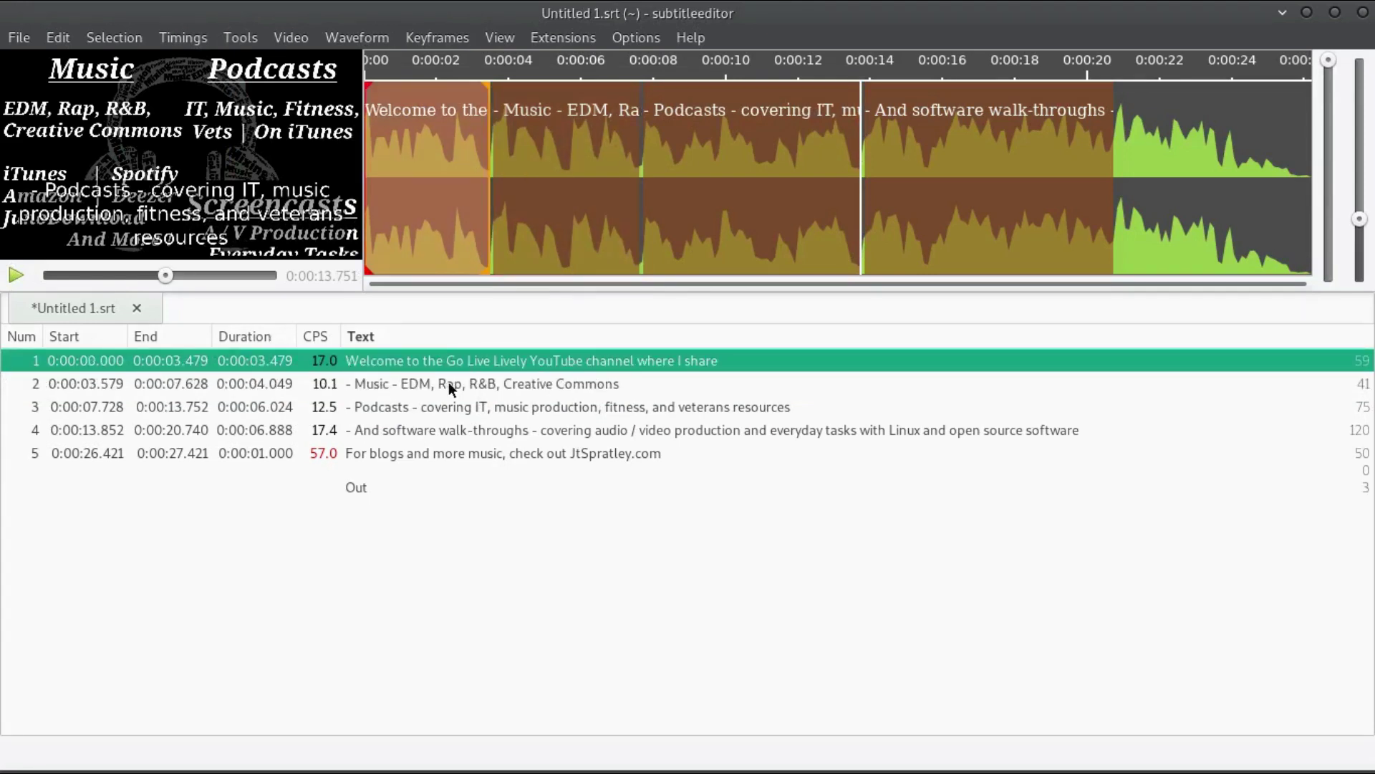
pyautogui.press('space')
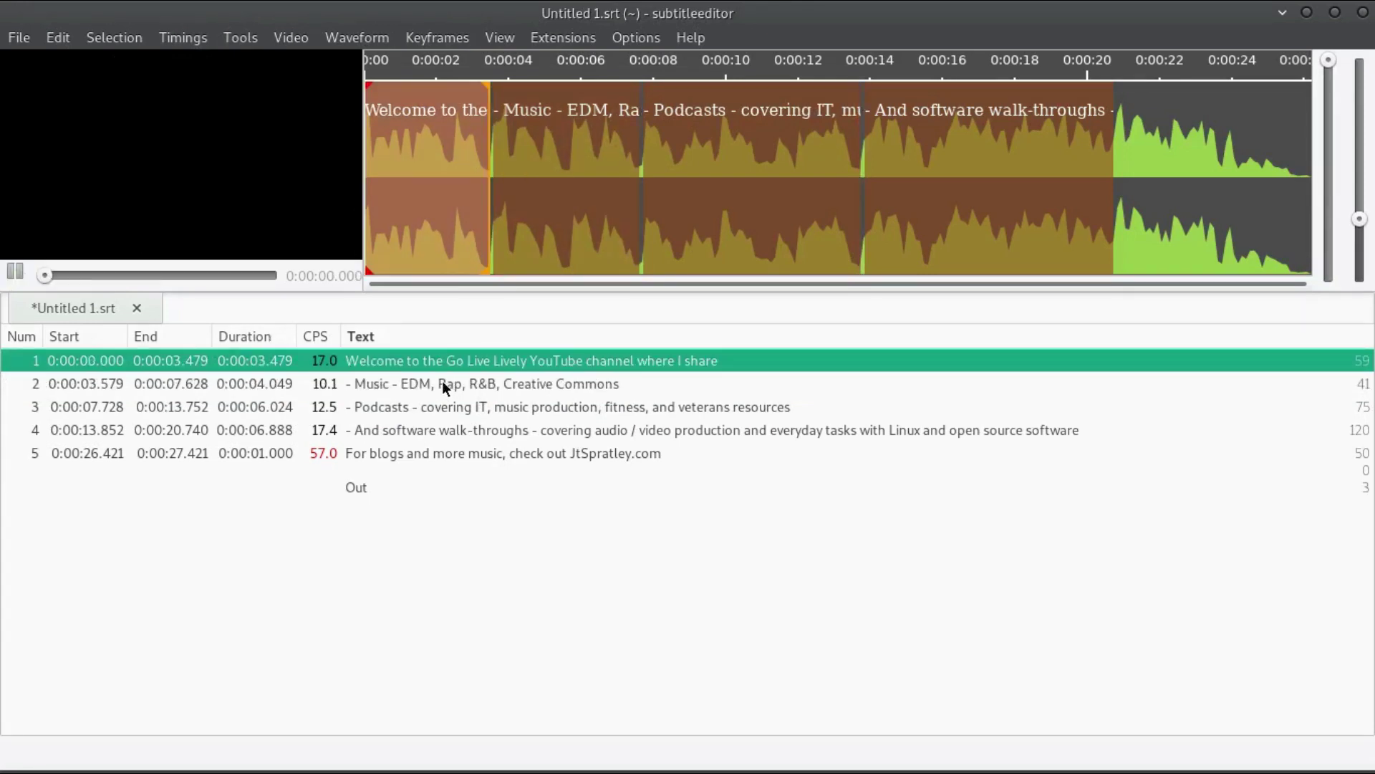
pyautogui.click(445, 383)
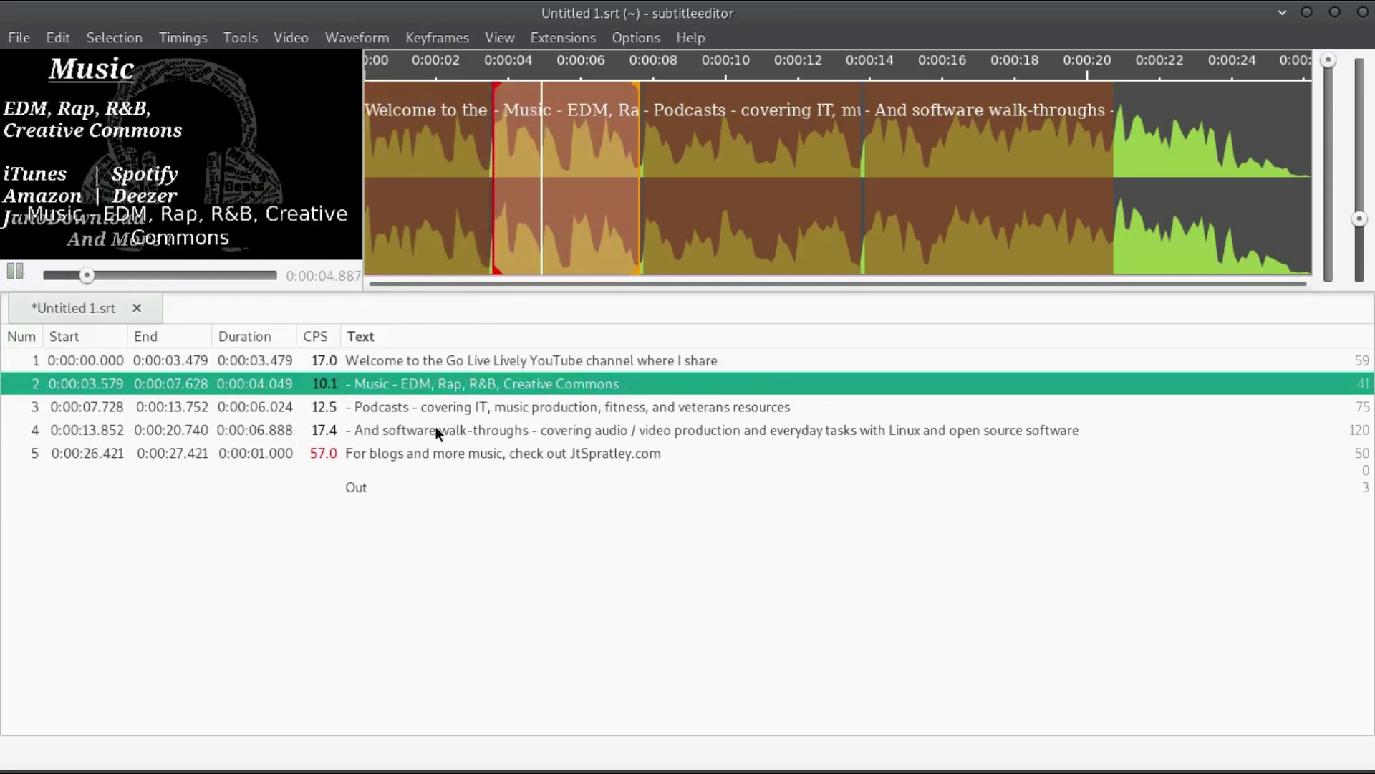
pyautogui.click(436, 406)
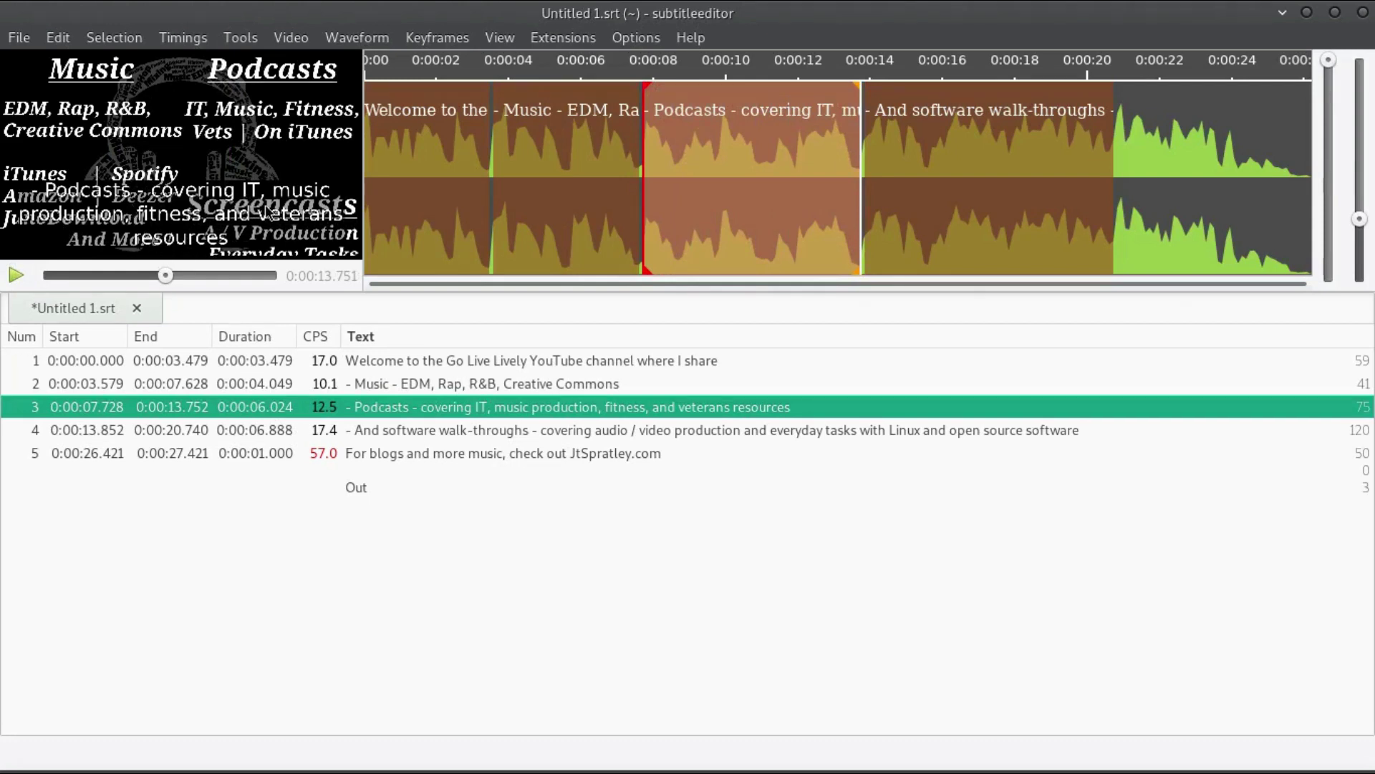
# Play the fourth subtitle, shorten its end to about 0:00:17.817, and replay it.
pyautogui.click(449, 407)
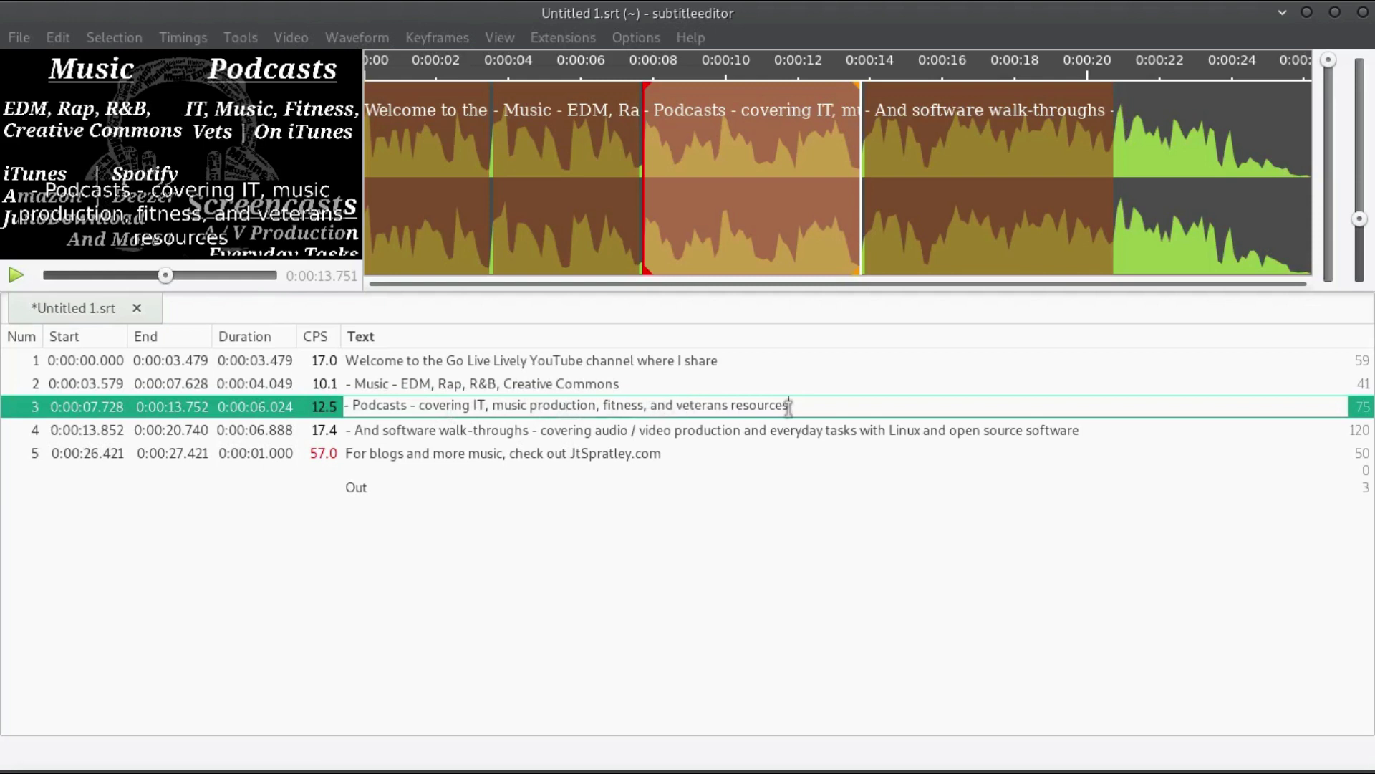
pyautogui.click(626, 441)
pyautogui.click(635, 429)
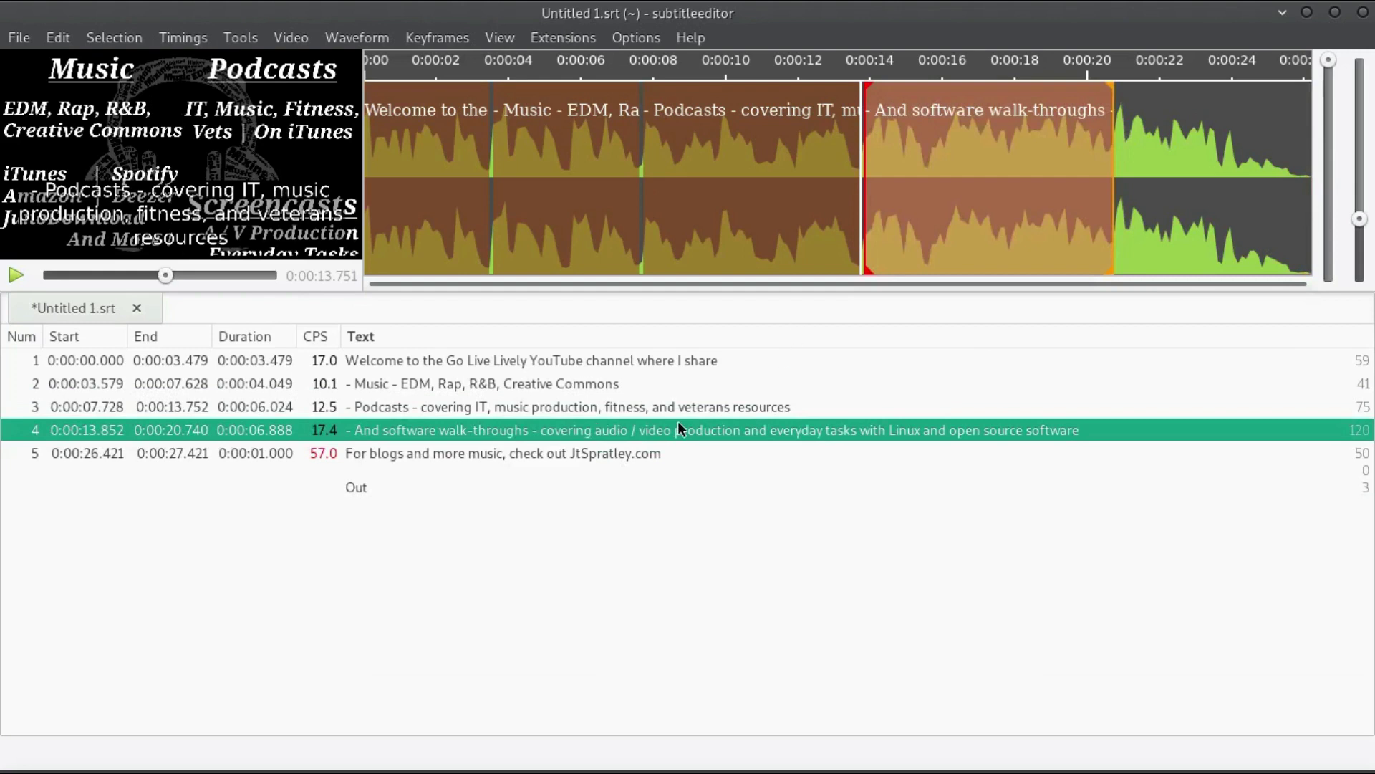
pyautogui.press('space')
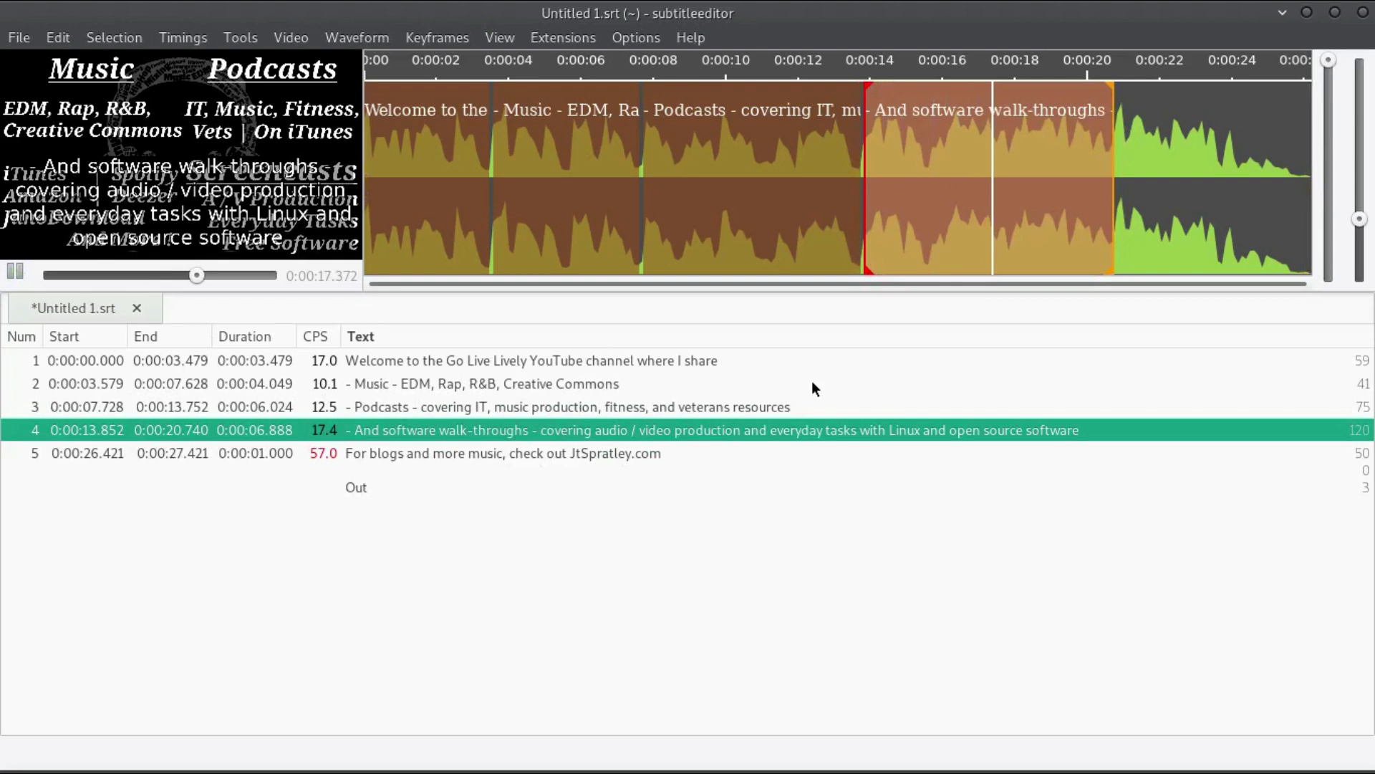
pyautogui.rightClick(1008, 135)
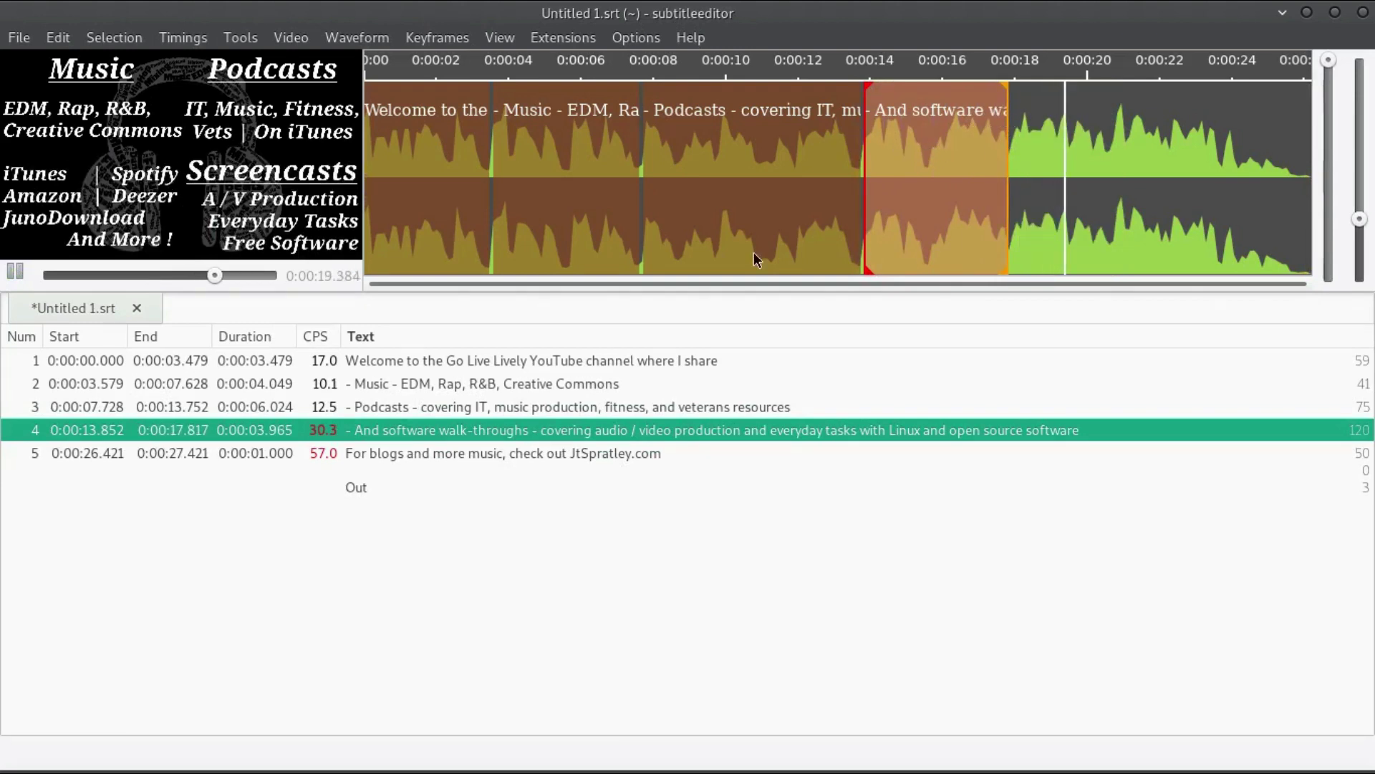
pyautogui.hotkey('ctrl', 'space')
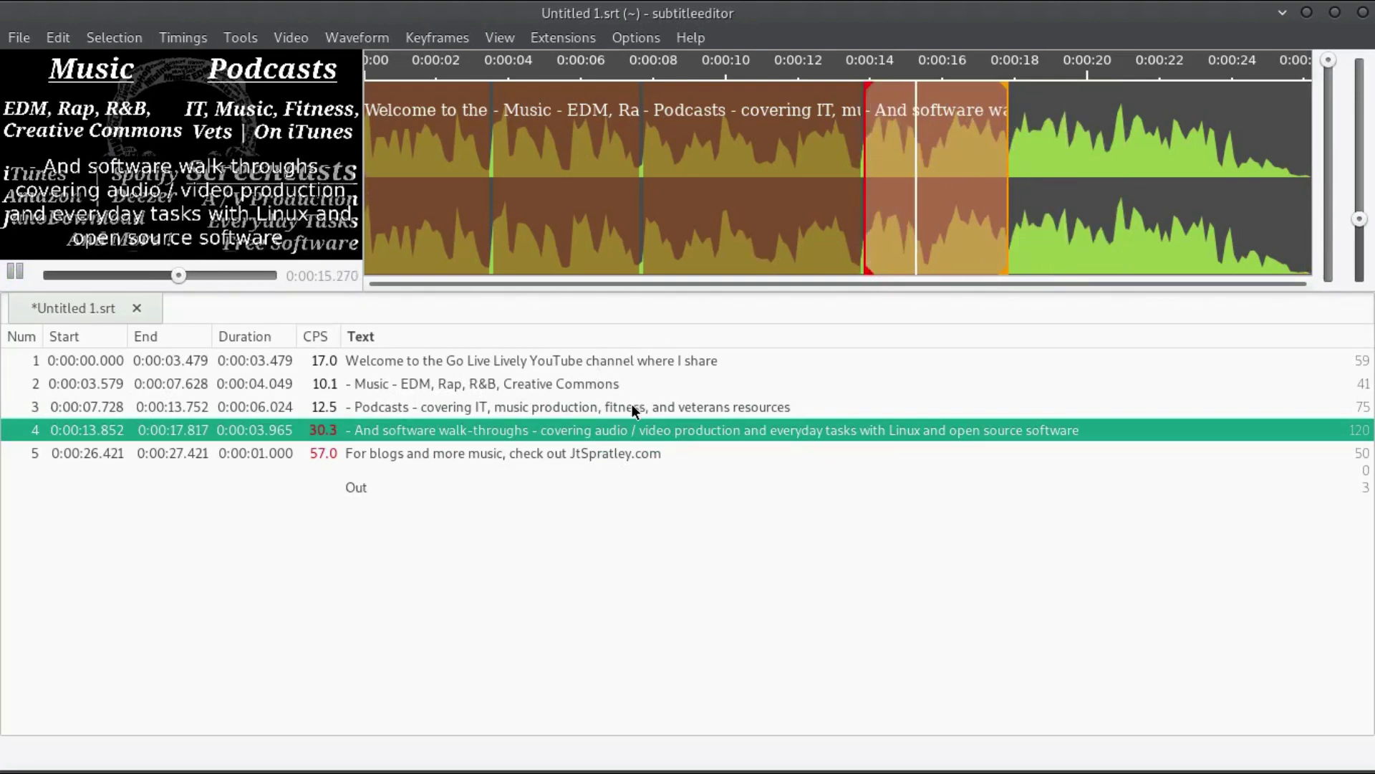
# Remove "and everyday tasks with Linux and open source software" from the end of the fourth subtitle, keeping a copy for pasting.
pyautogui.click(761, 430)
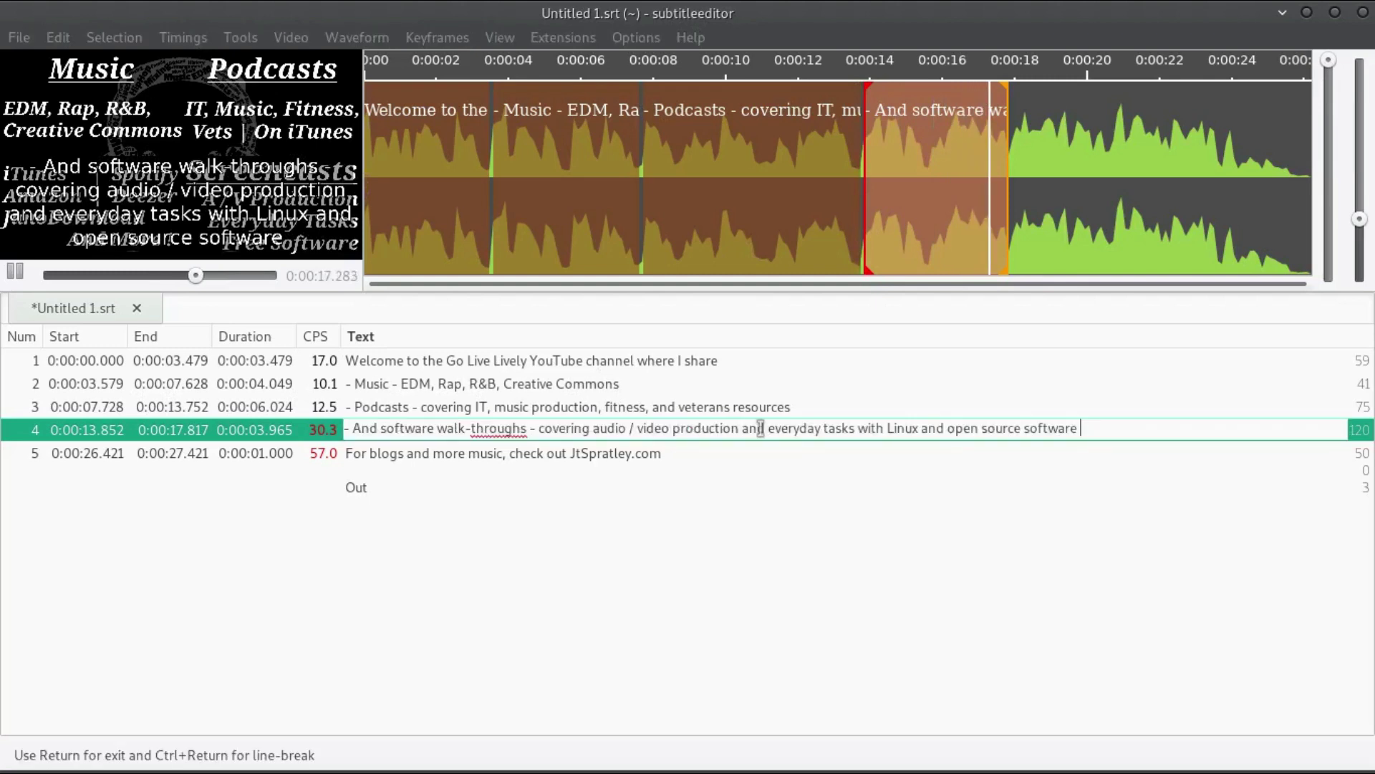
pyautogui.moveTo(742, 428); pyautogui.dragTo(1083, 428)
pyautogui.hotkey('ctrl', 'c')
pyautogui.press('BackSpace')
pyautogui.press('BackSpace')
pyautogui.press('Return')
# Insert a blank subtitle after the fourth and paste "and everyday tasks with Linux and open source software" as its text.
pyautogui.press('Insert')
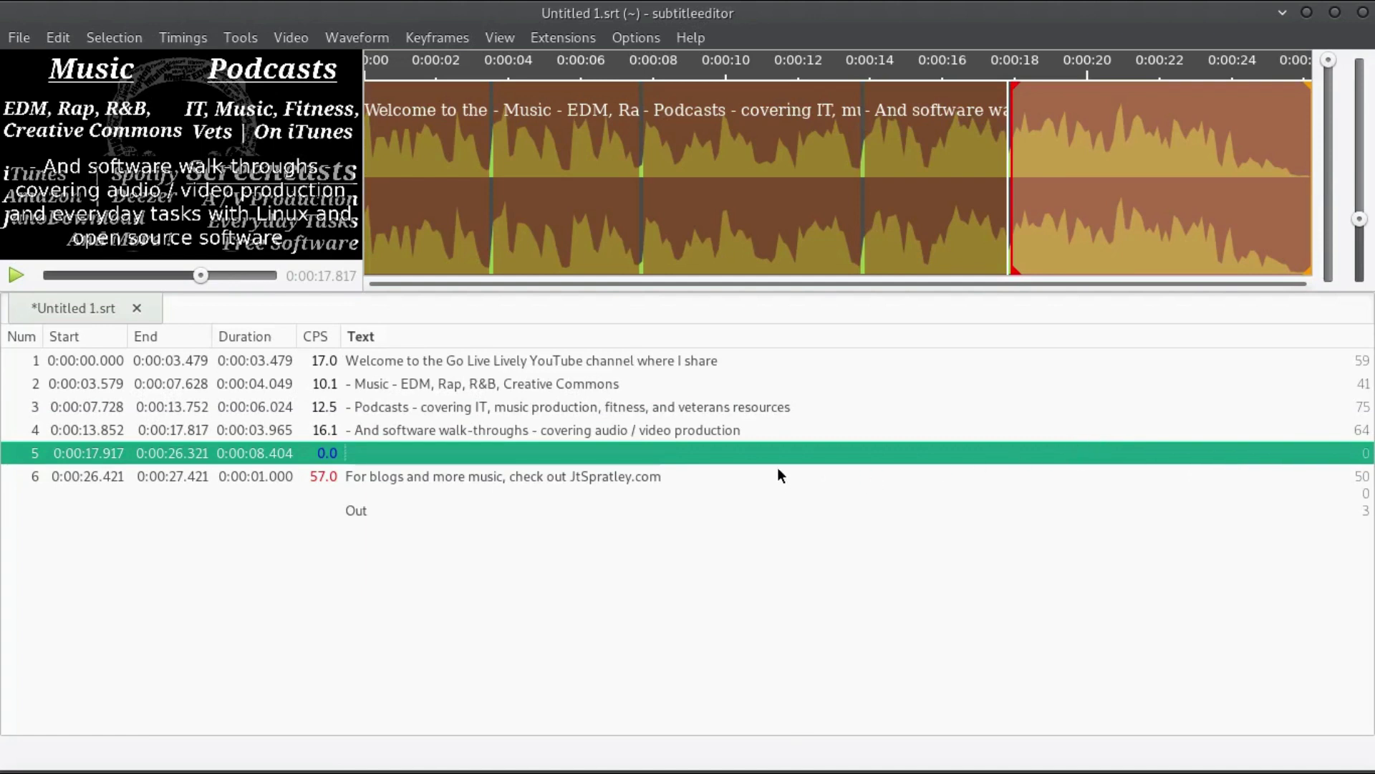
pyautogui.click(694, 453)
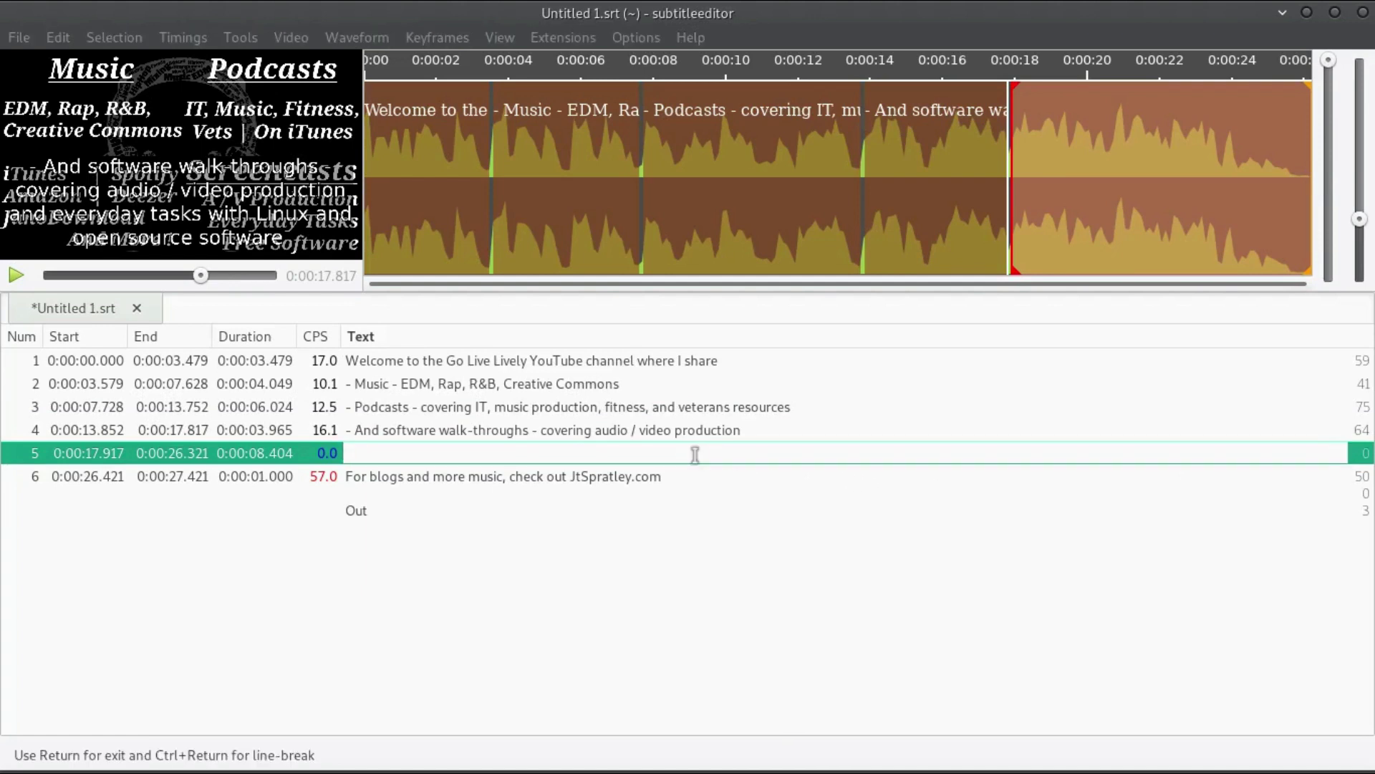
pyautogui.hotkey('ctrl', 'v')
pyautogui.press('Return')
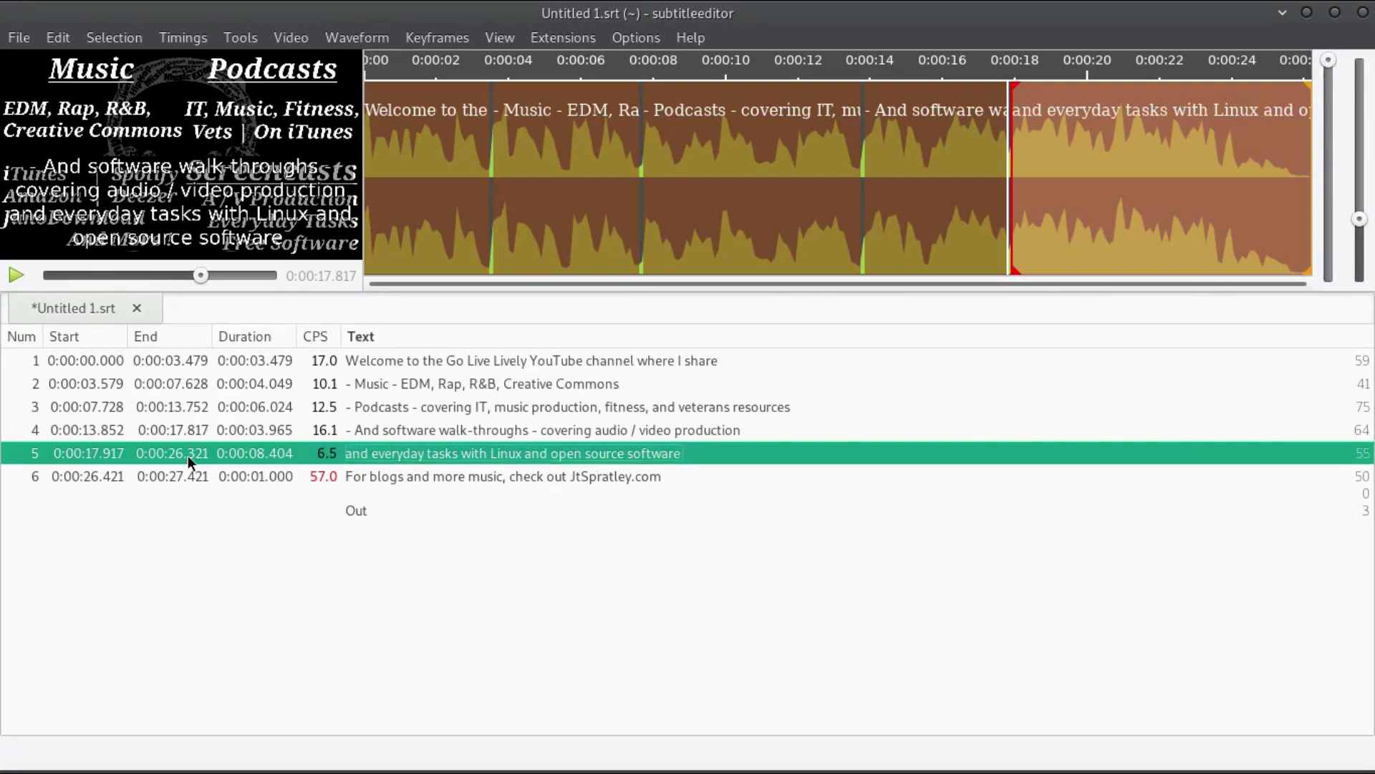
pyautogui.click(694, 429)
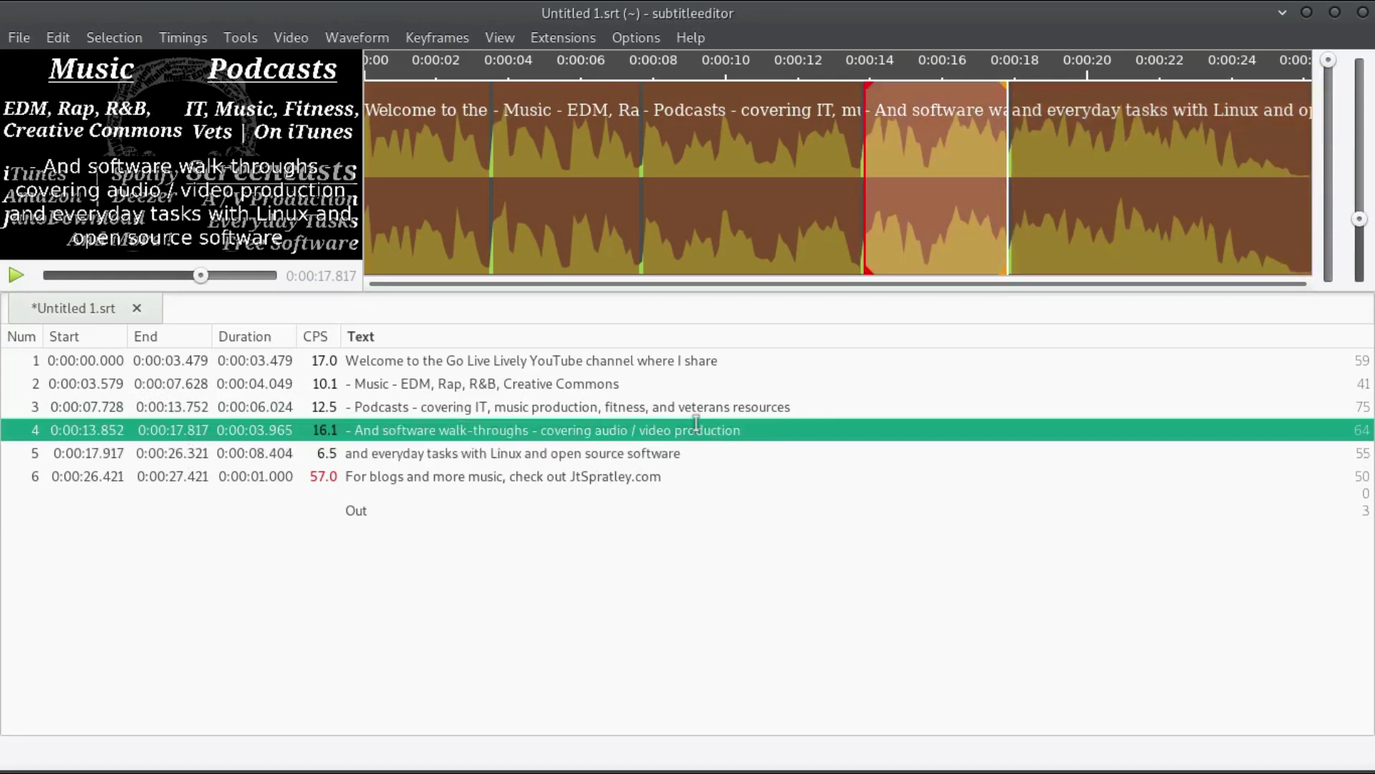
pyautogui.click(709, 429)
pyautogui.press('Return')
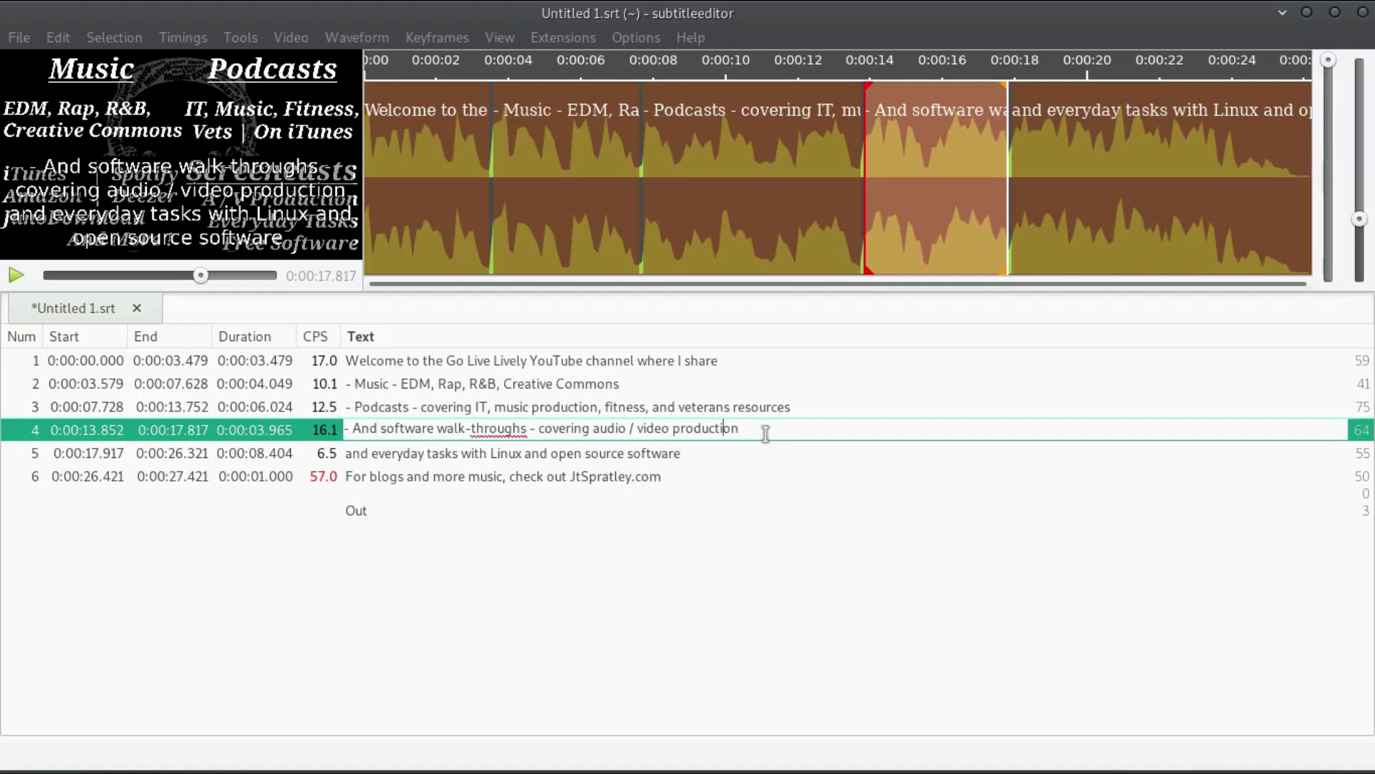
pyautogui.click(736, 446)
pyautogui.click(743, 431)
# Save the subtitles as youtube-welcome.srt in the Videos folder in SubRip format, replacing the existing file.
pyautogui.hotkey('ctrl', 's')
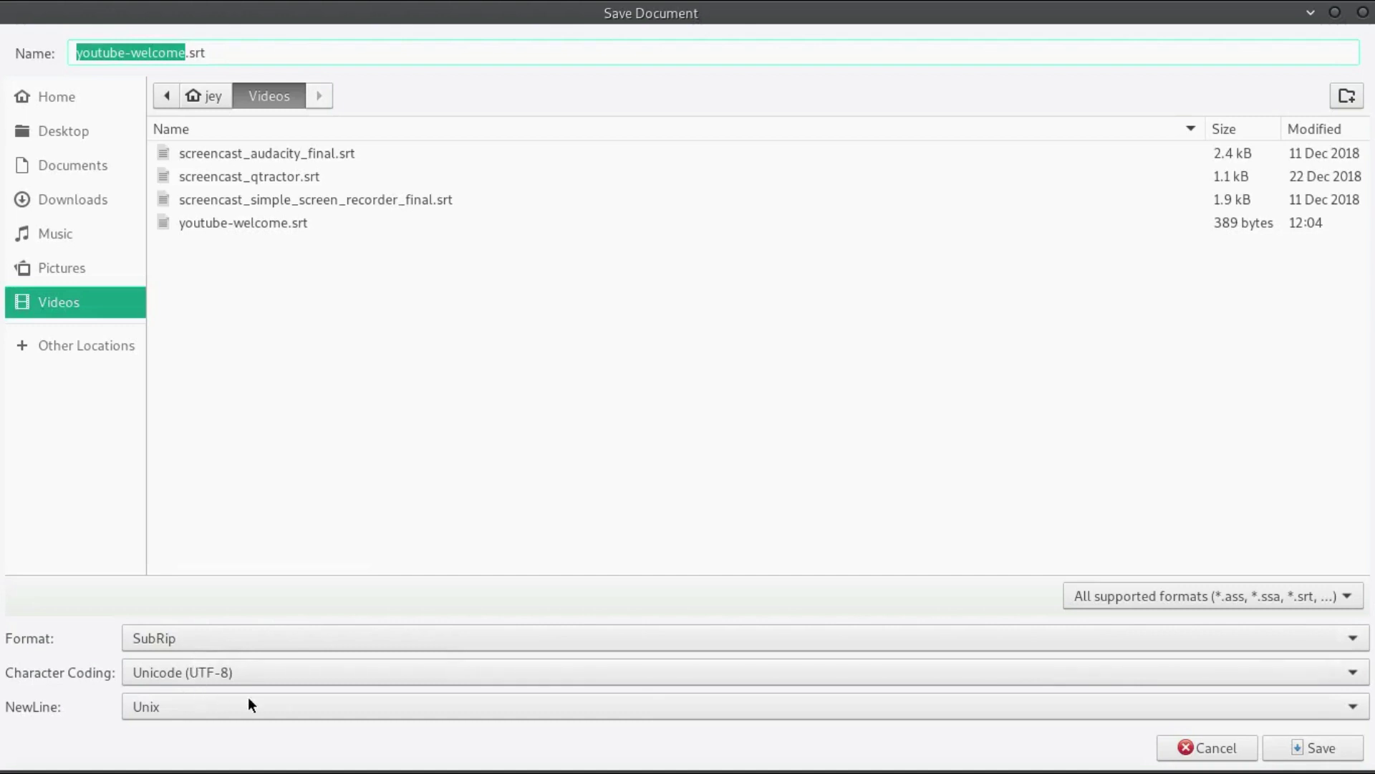
pyautogui.click(1299, 747)
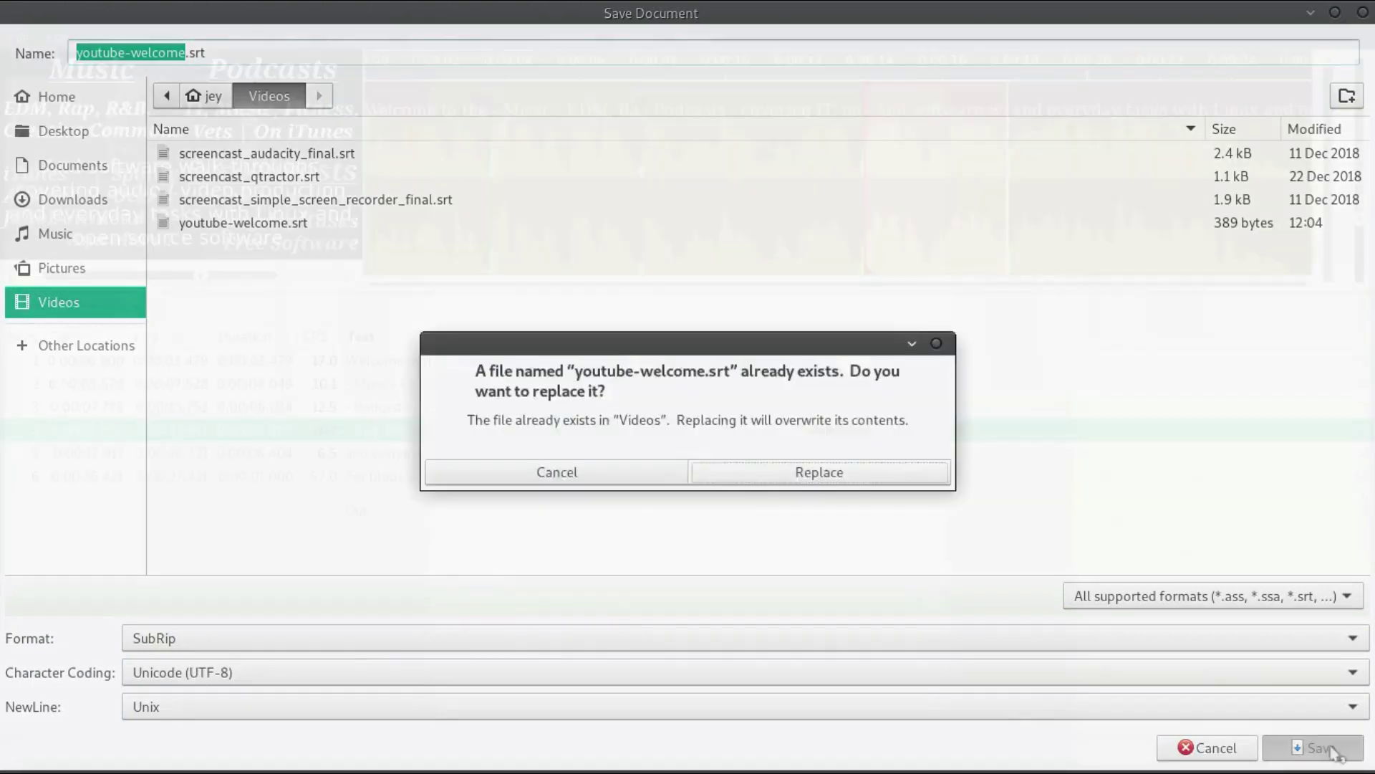
pyautogui.click(851, 472)
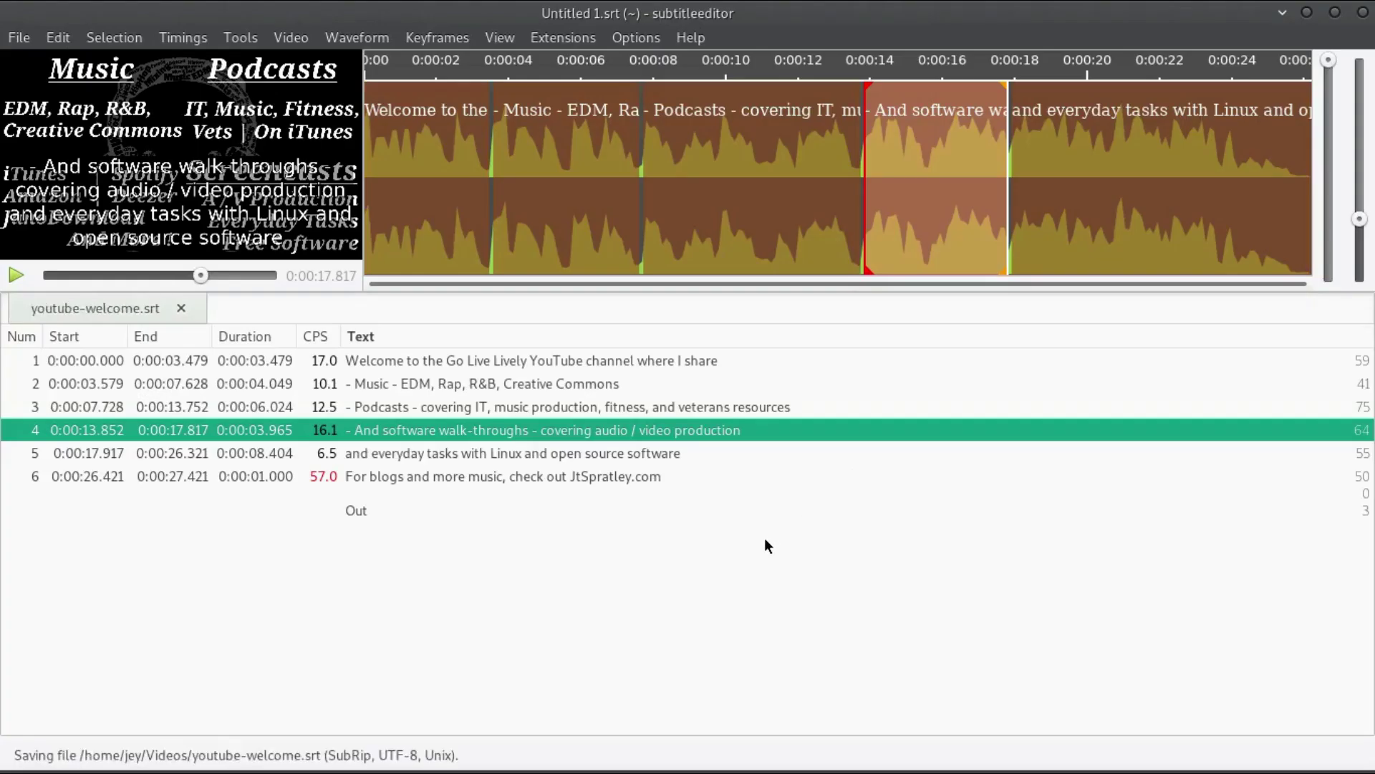
# Overwrite the word "production" in the fourth subtitle with filler letters and restore the original word.
pyautogui.click(709, 431)
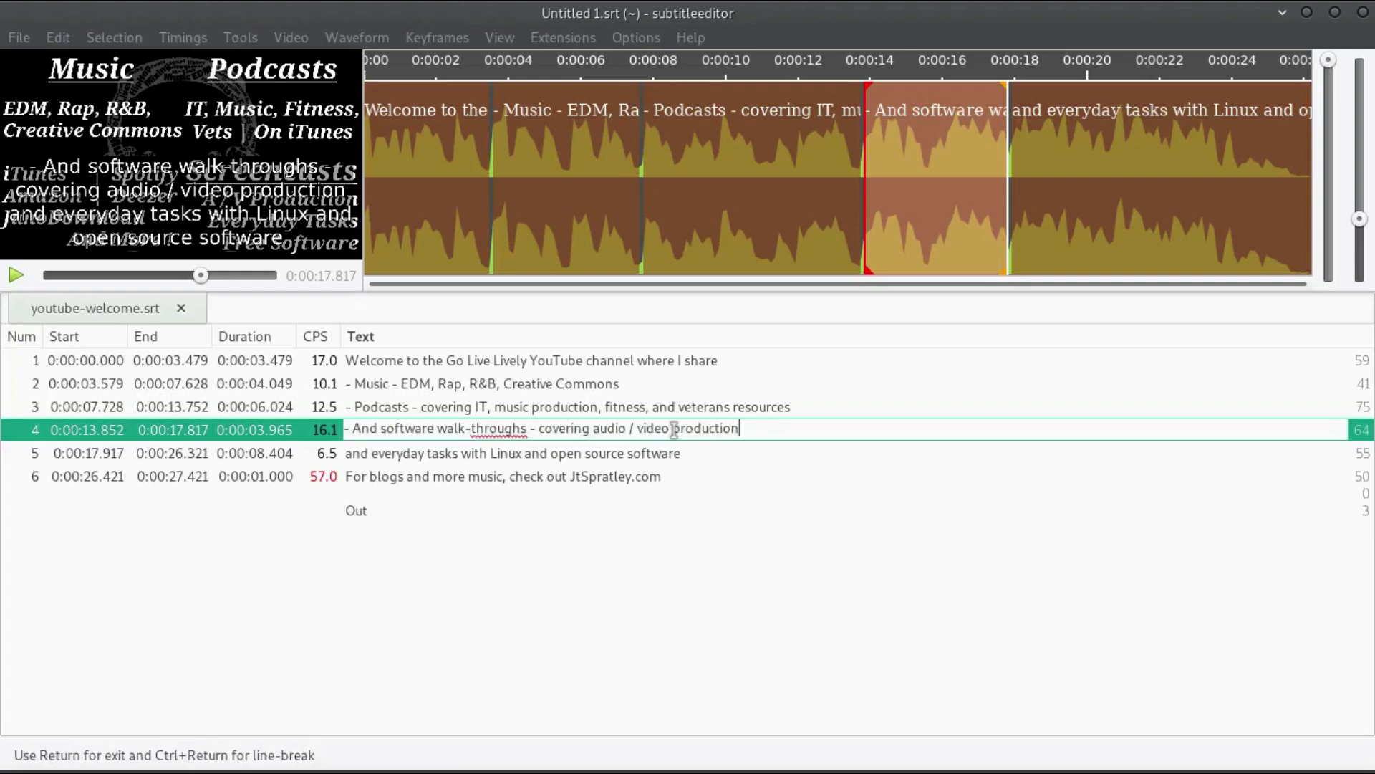
pyautogui.hotkey('shift', 'Right')
pyautogui.write('dfsdfsdfsdfsdfsdf')
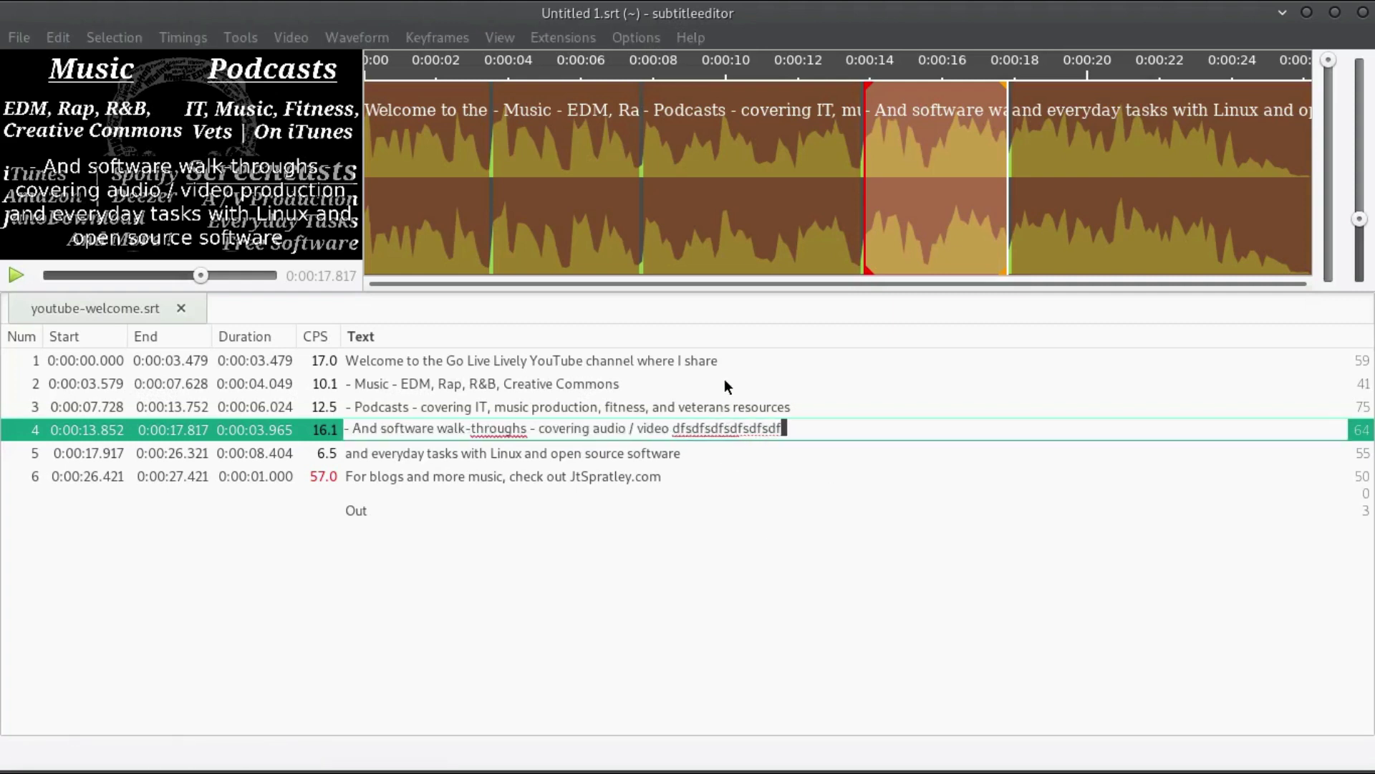
pyautogui.hotkey('ctrl', 'shift', 'Left')
pyautogui.write('production')
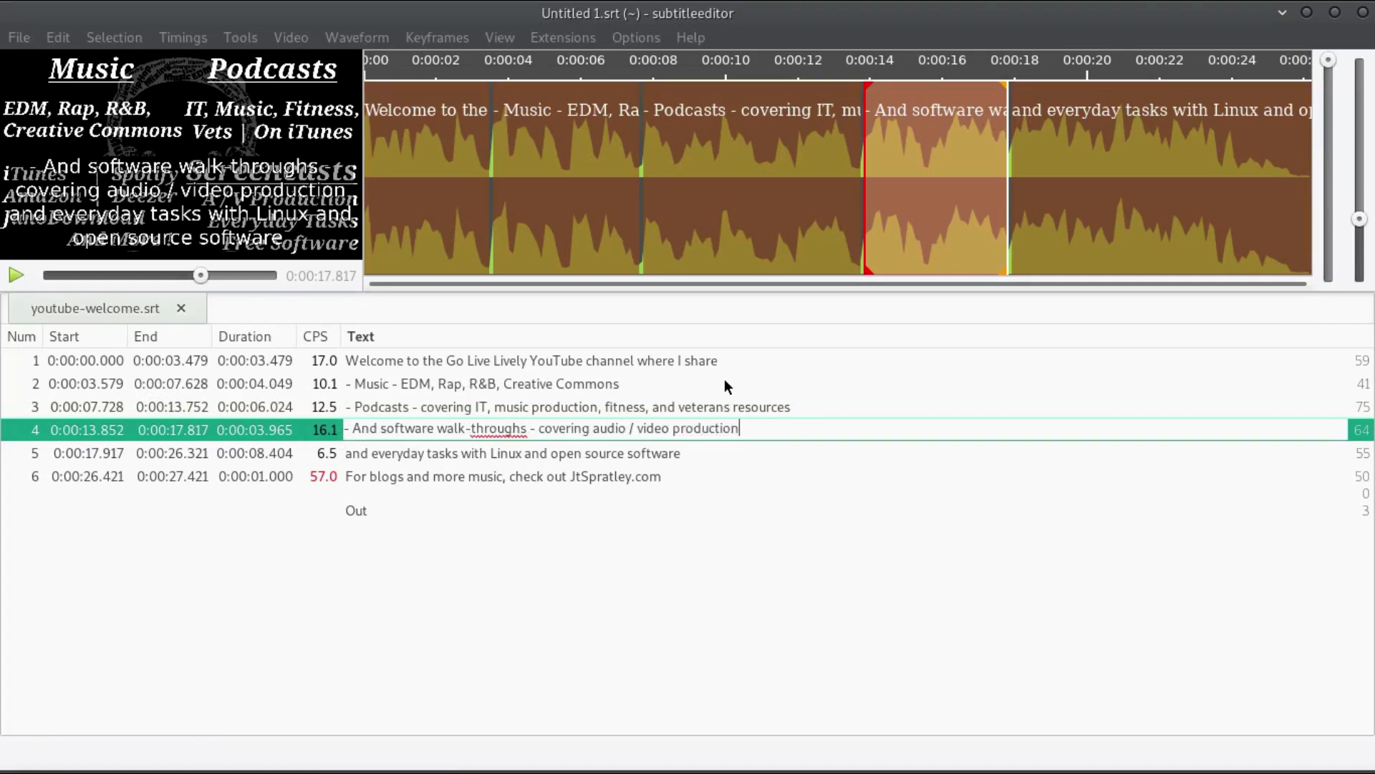
pyautogui.press('Return')
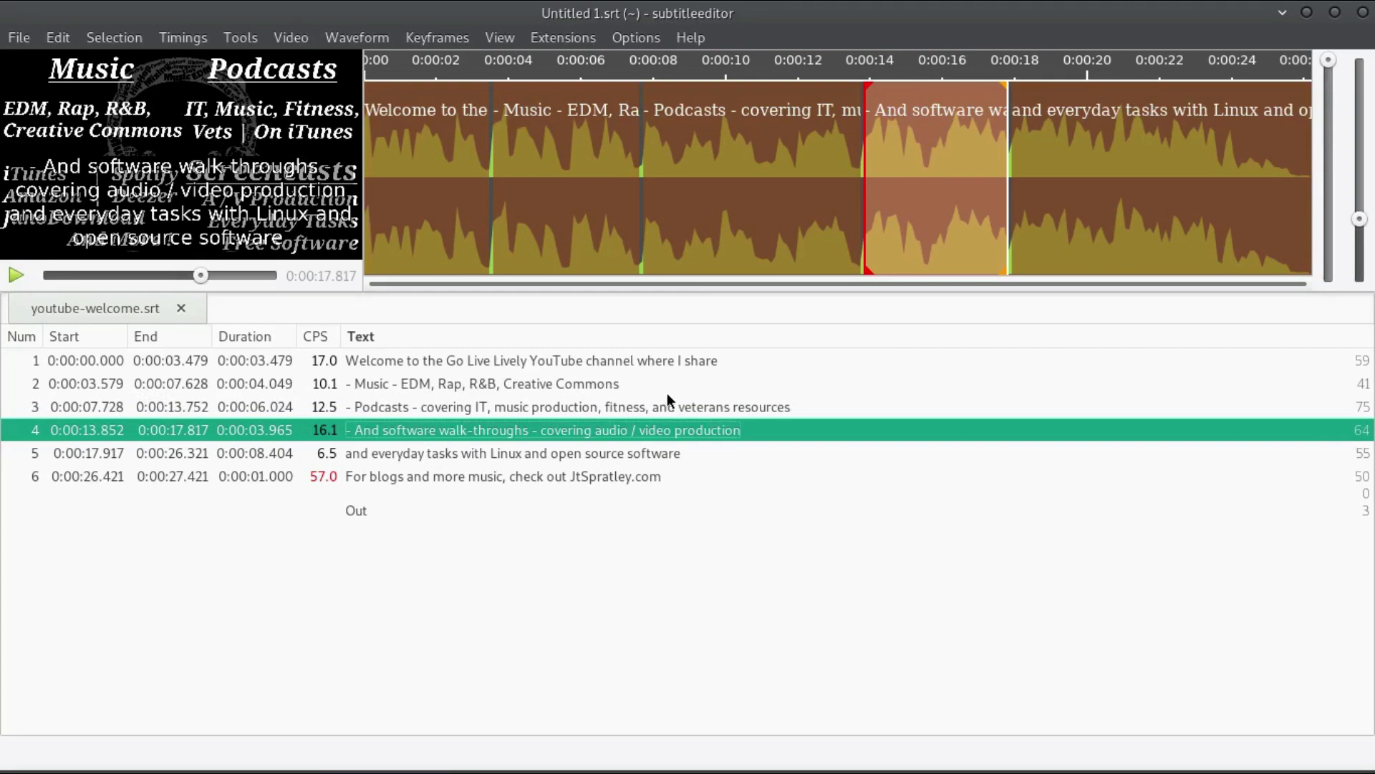
# Replay the fourth subtitle to check its text and timing against the audio.
pyautogui.click(459, 450)
pyautogui.click(489, 428)
pyautogui.press('space')
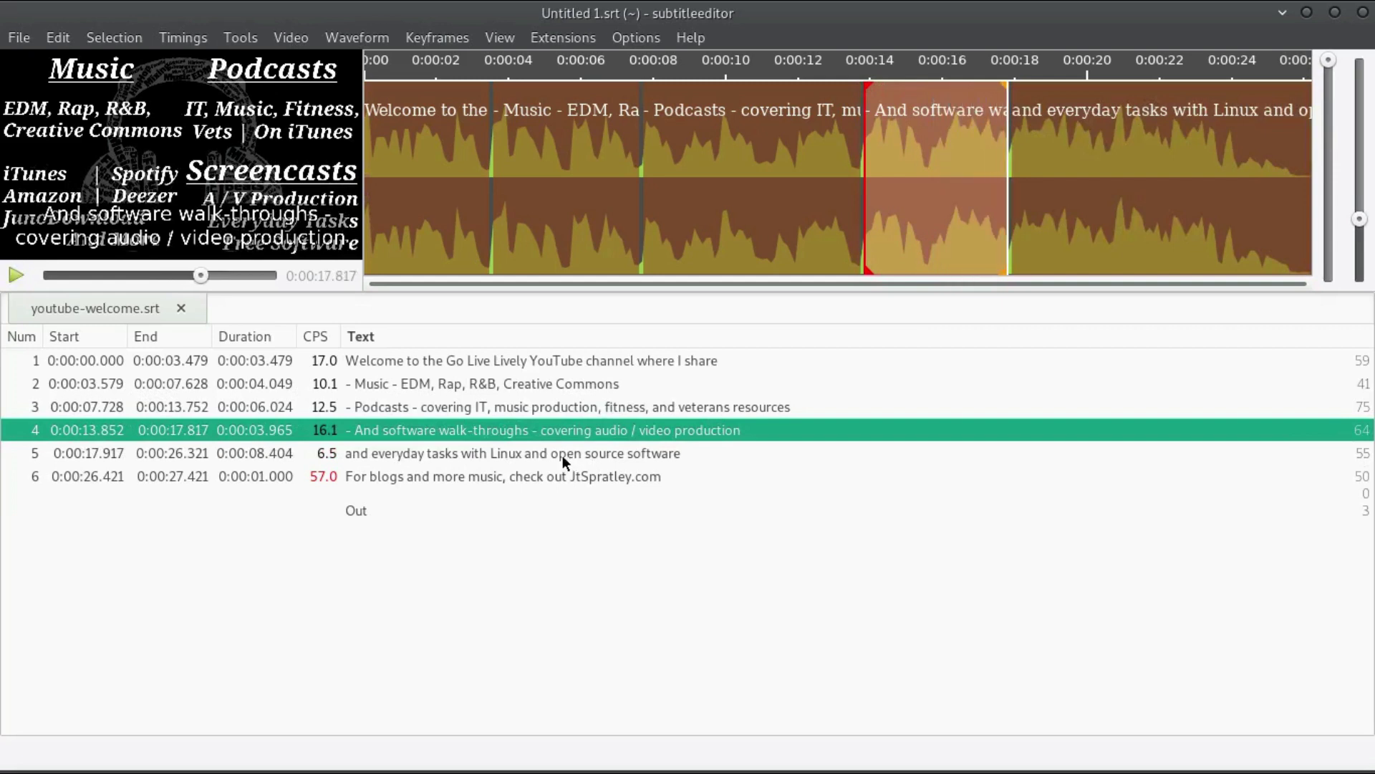
# Set the fifth subtitle's end to about 0:00:20.656, adjust it to about 0:00:20.823, and replay it.
pyautogui.click(522, 453)
pyautogui.click(1153, 179)
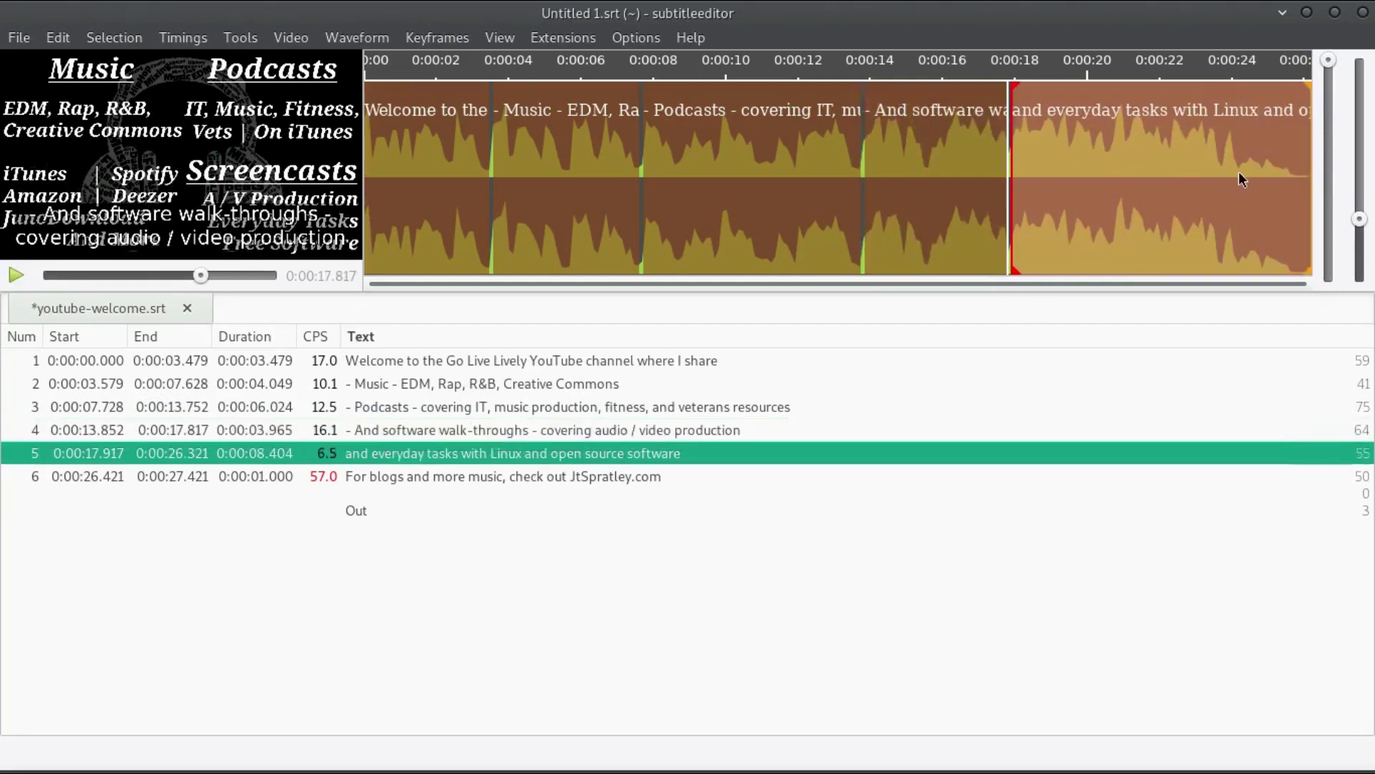
pyautogui.rightClick(1145, 166)
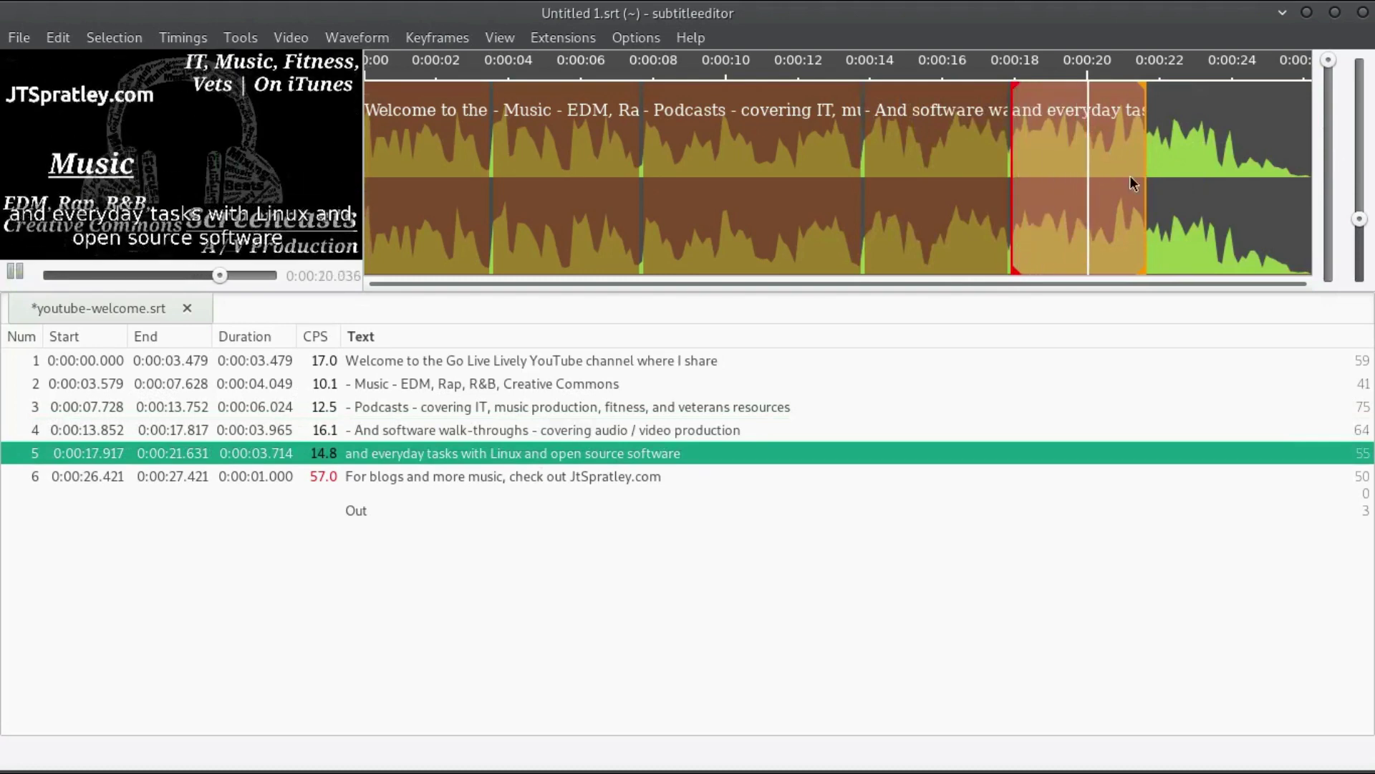
pyautogui.rightClick(1112, 147)
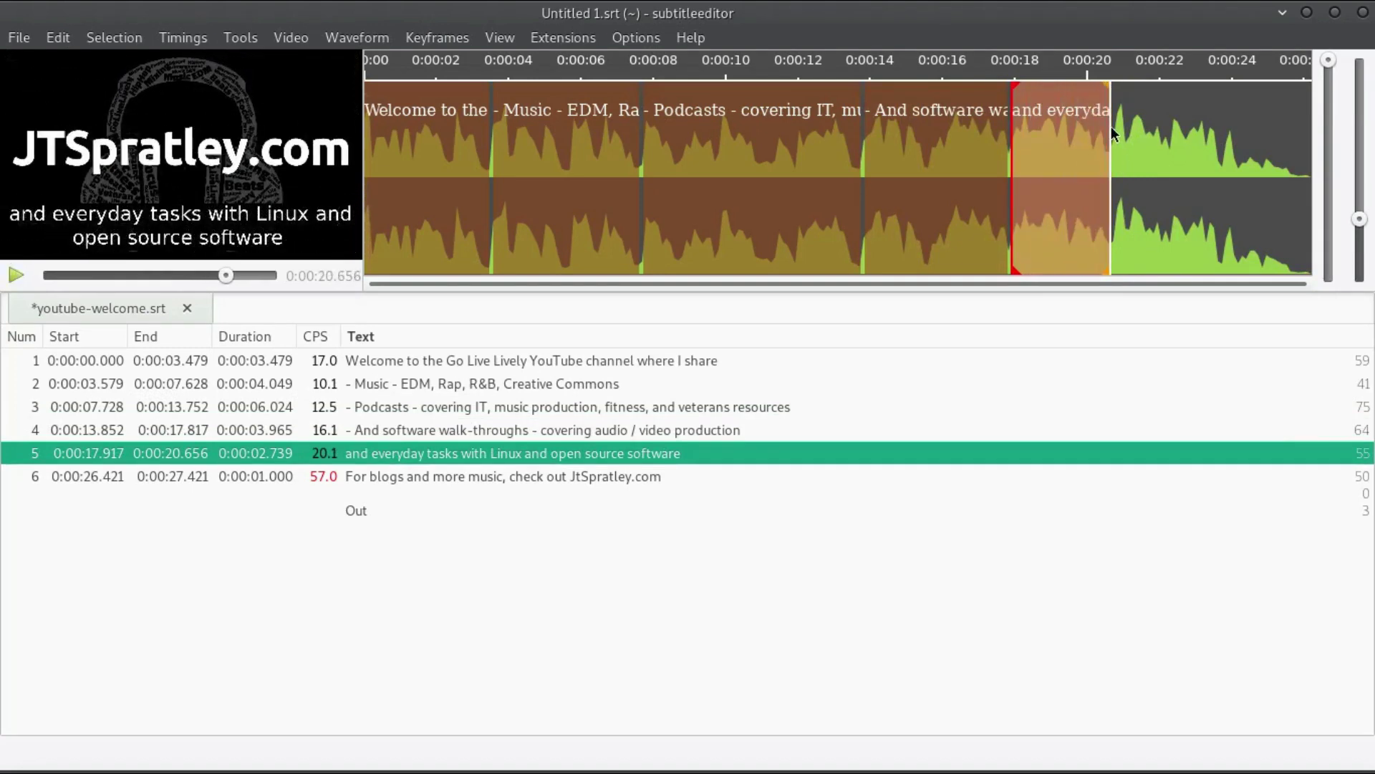
pyautogui.moveTo(1115, 131); pyautogui.dragTo(1116, 140)
pyautogui.hotkey('ctrl', 'space')
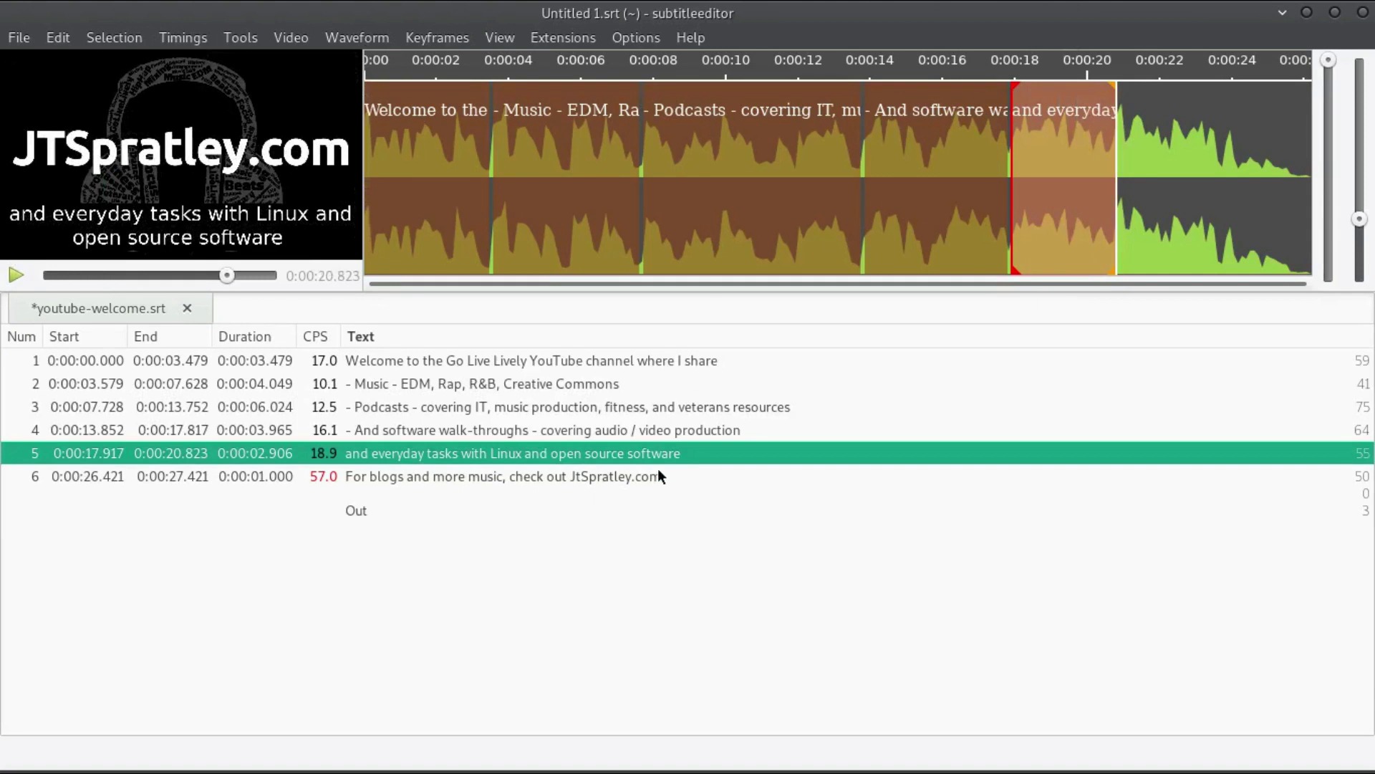
# Insert a blank subtitle after the sixth and move the word "Out" from the sixth into it as "Out.".
pyautogui.click(376, 472)
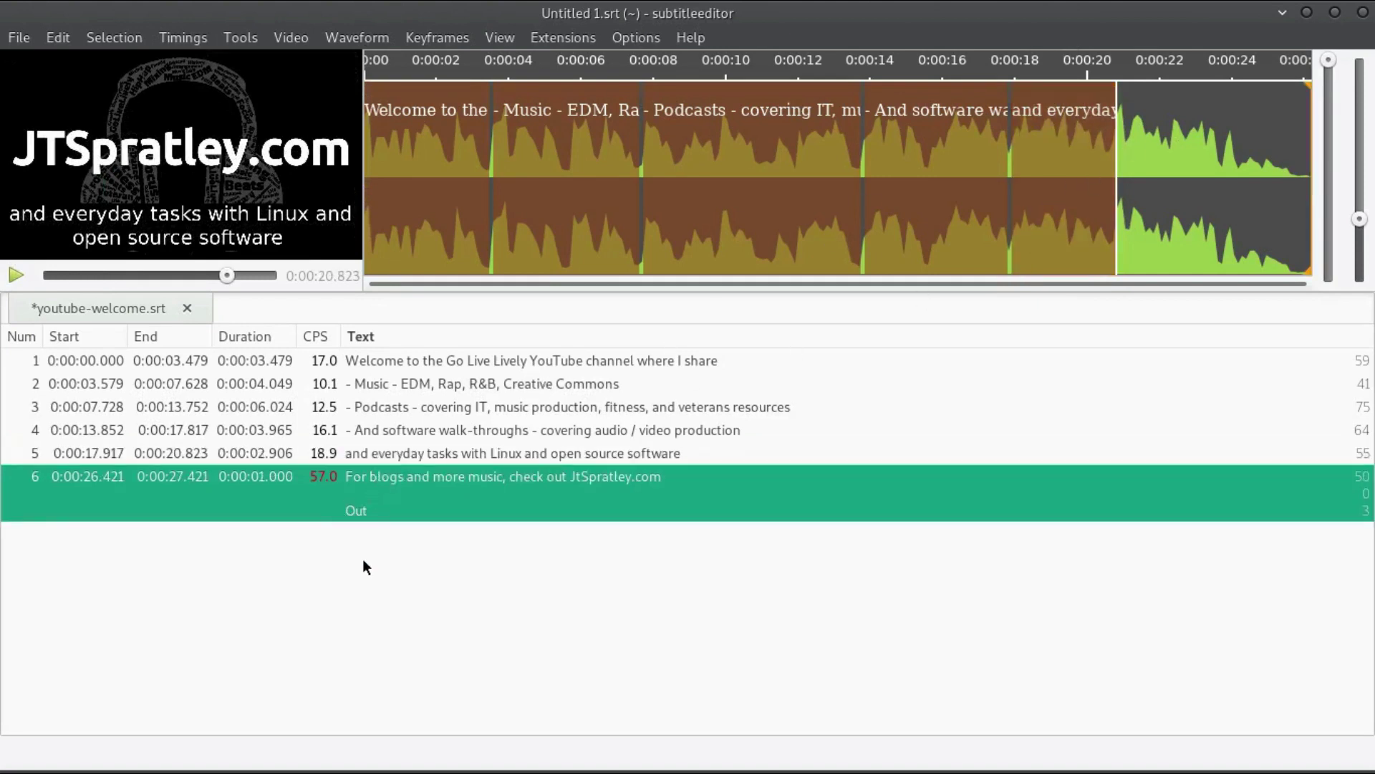
pyautogui.click(386, 458)
pyautogui.click(373, 483)
pyautogui.press('Insert')
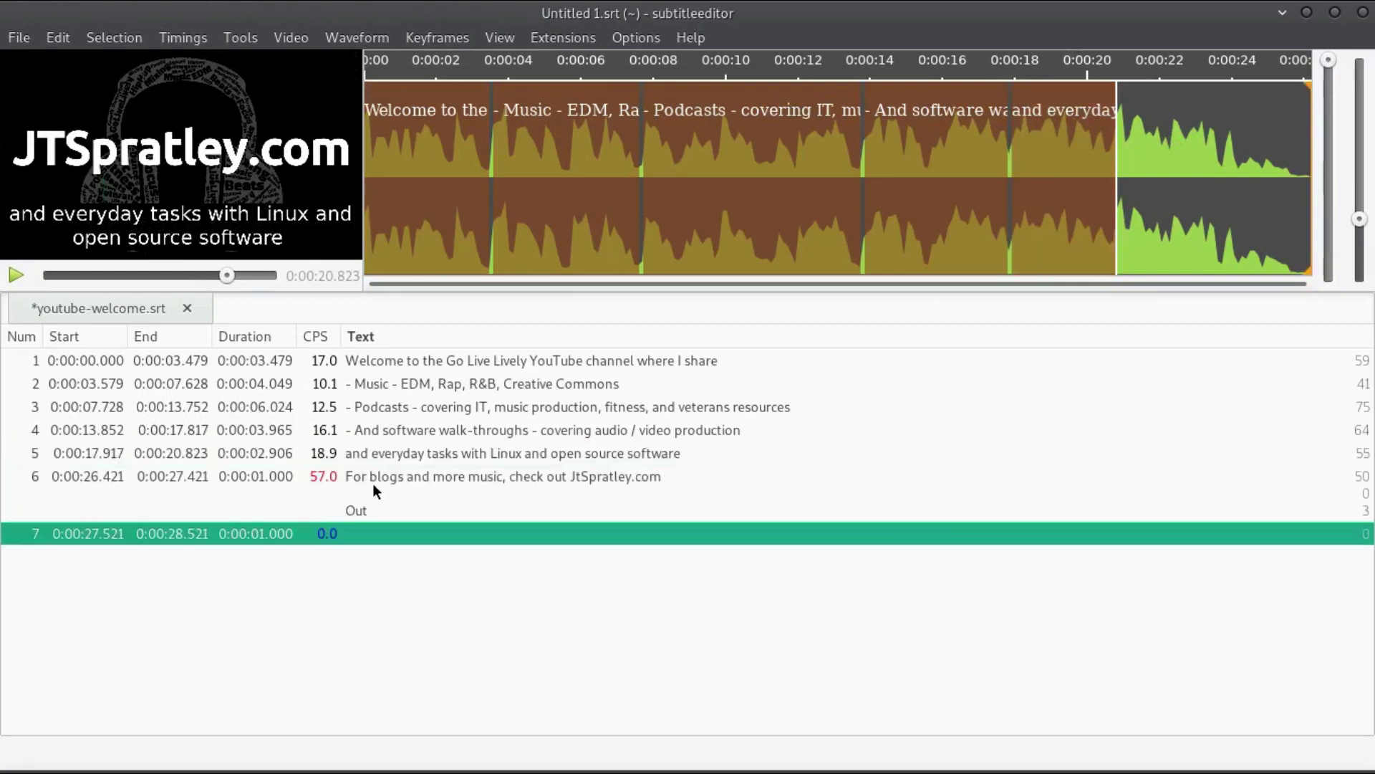
pyautogui.doubleClick(359, 512)
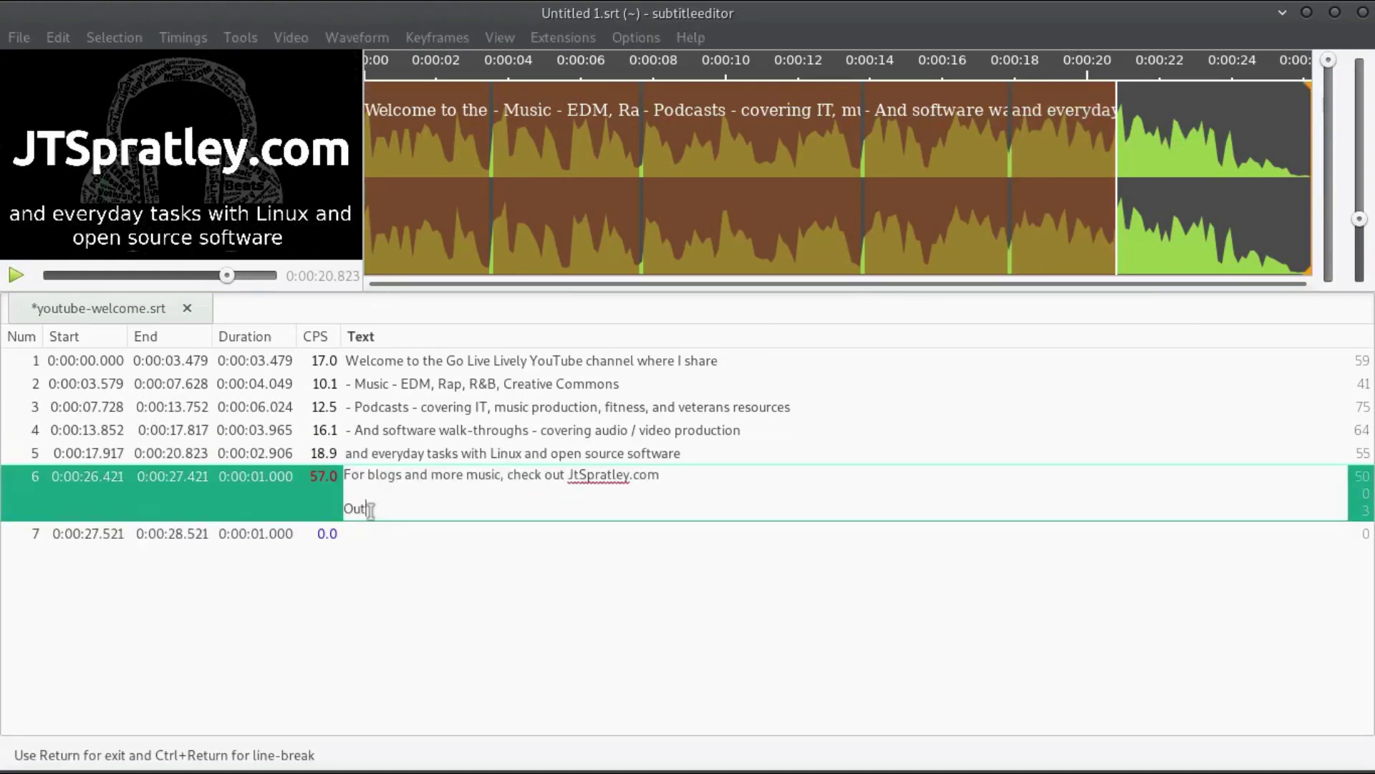
pyautogui.doubleClick(382, 532)
pyautogui.write('Out')
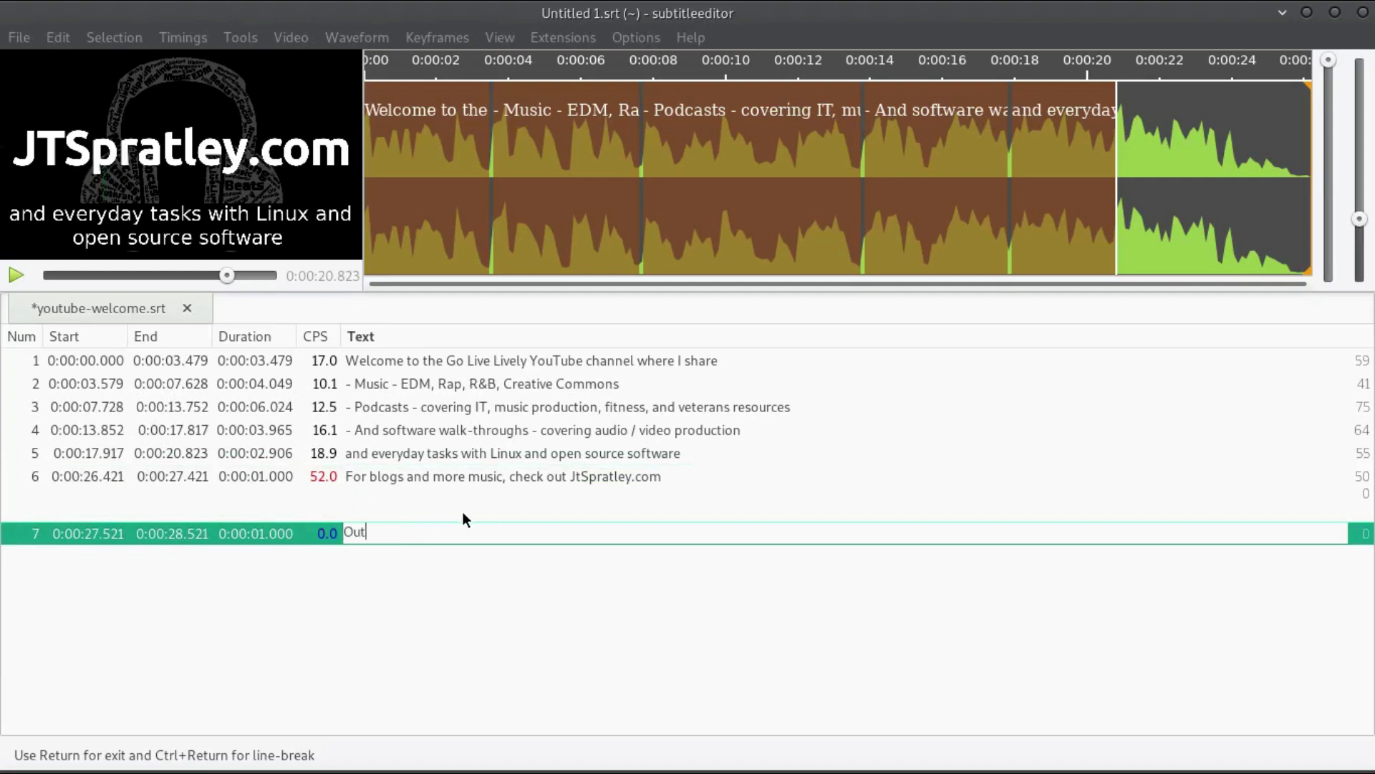
pyautogui.write('.')
pyautogui.press('Return')
# Remove the leftover line breaks after "For blogs and more music, check out JtSpratley.com" in the sixth subtitle.
pyautogui.doubleClick(462, 511)
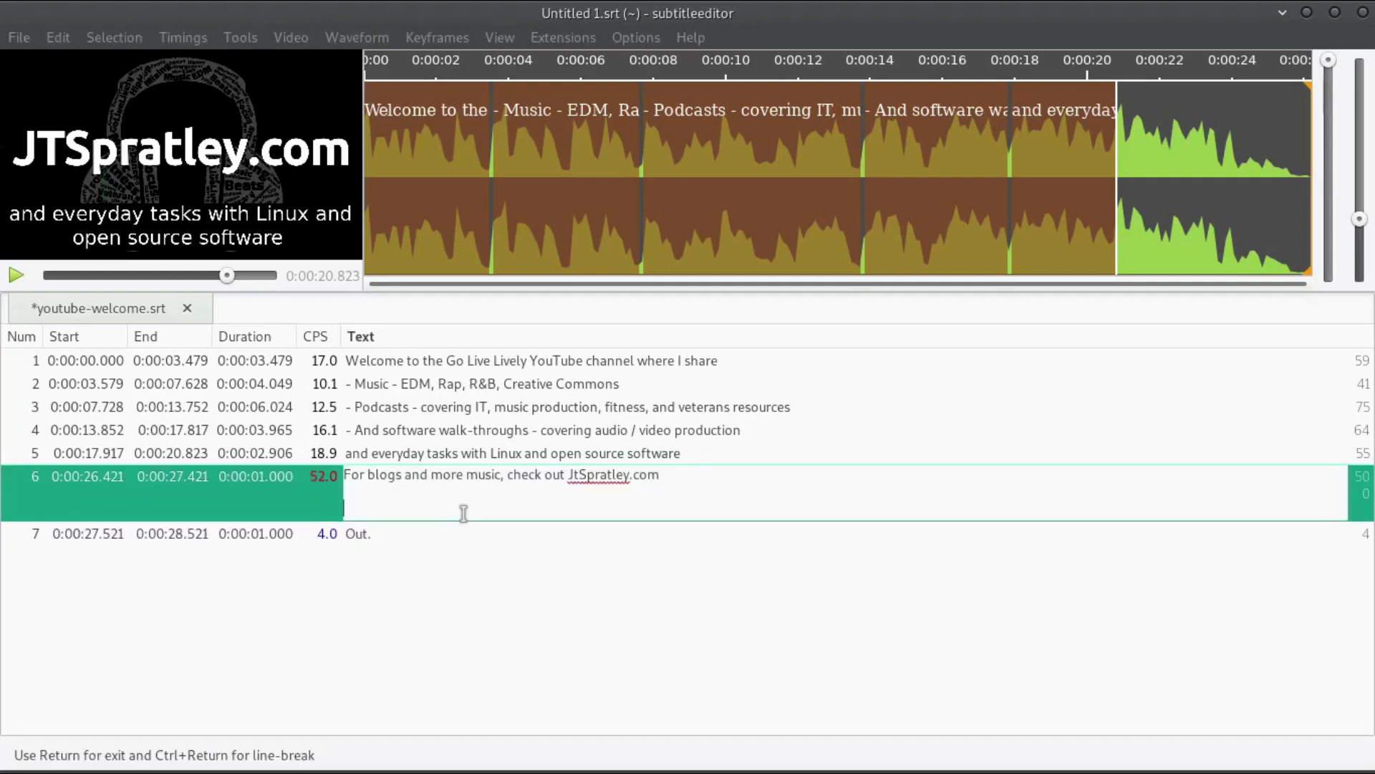
pyautogui.press('BackSpace')
pyautogui.press('Return')
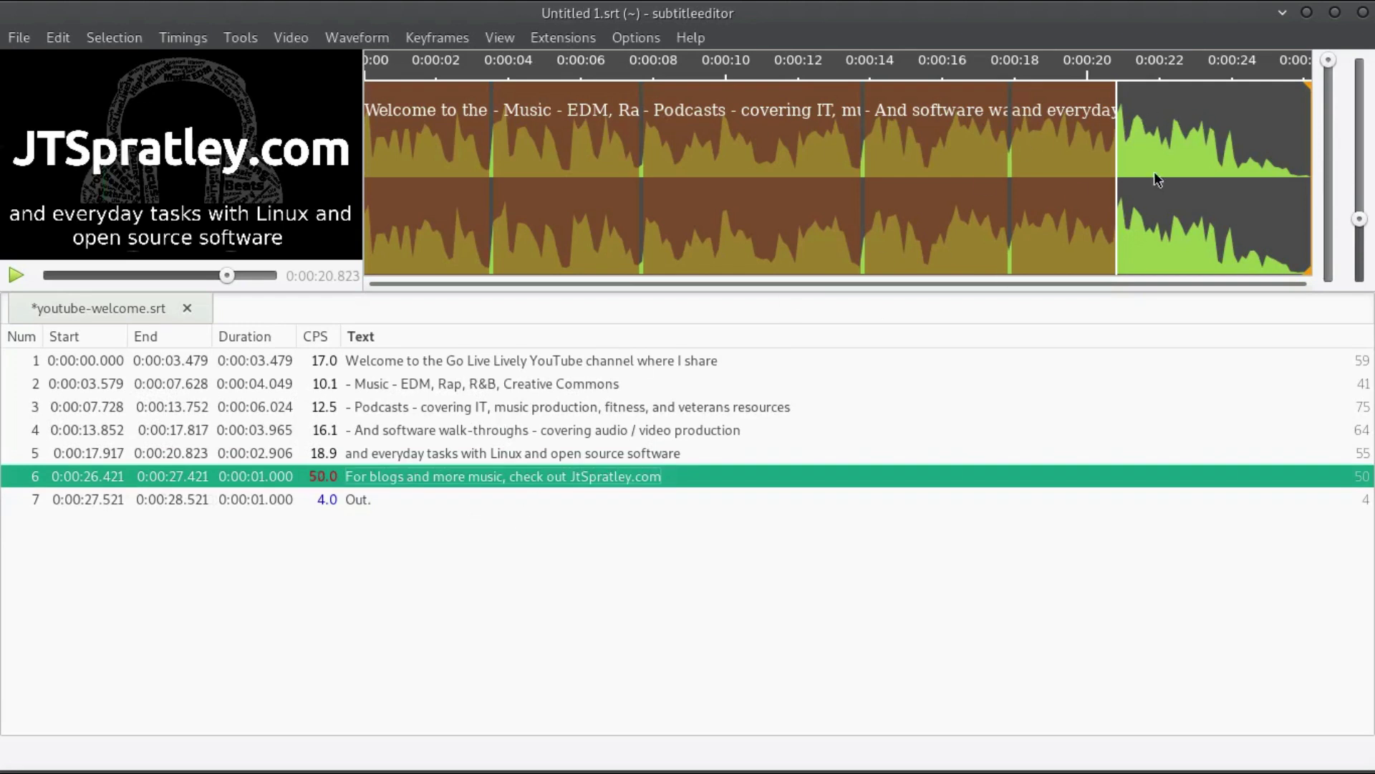
# Set the sixth subtitle's start to about 0:00:20.923 and its end to about 0:00:23.858, playing it to check the timing.
pyautogui.click(368, 457)
pyautogui.click(362, 477)
pyautogui.click(1122, 133)
pyautogui.rightClick(1218, 151)
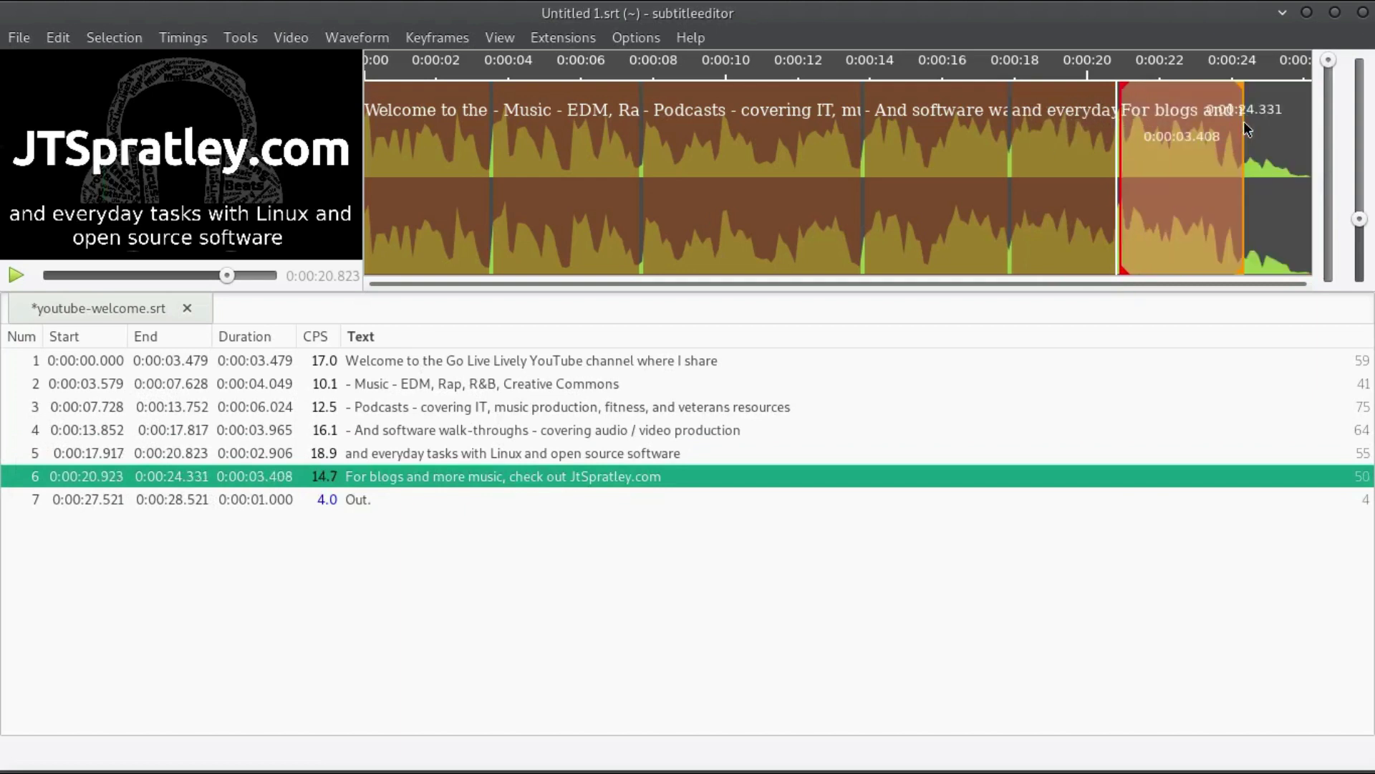
pyautogui.press('space')
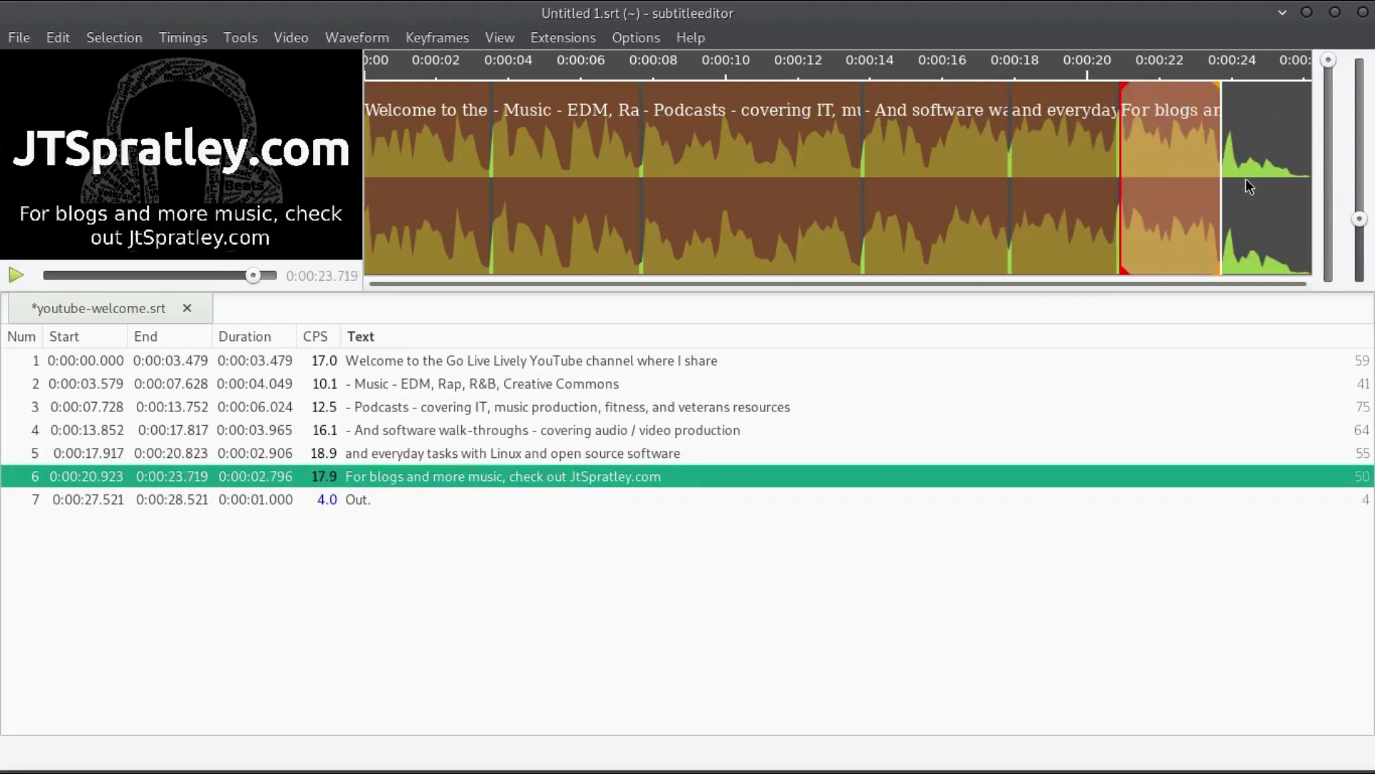
pyautogui.rightClick(1227, 155)
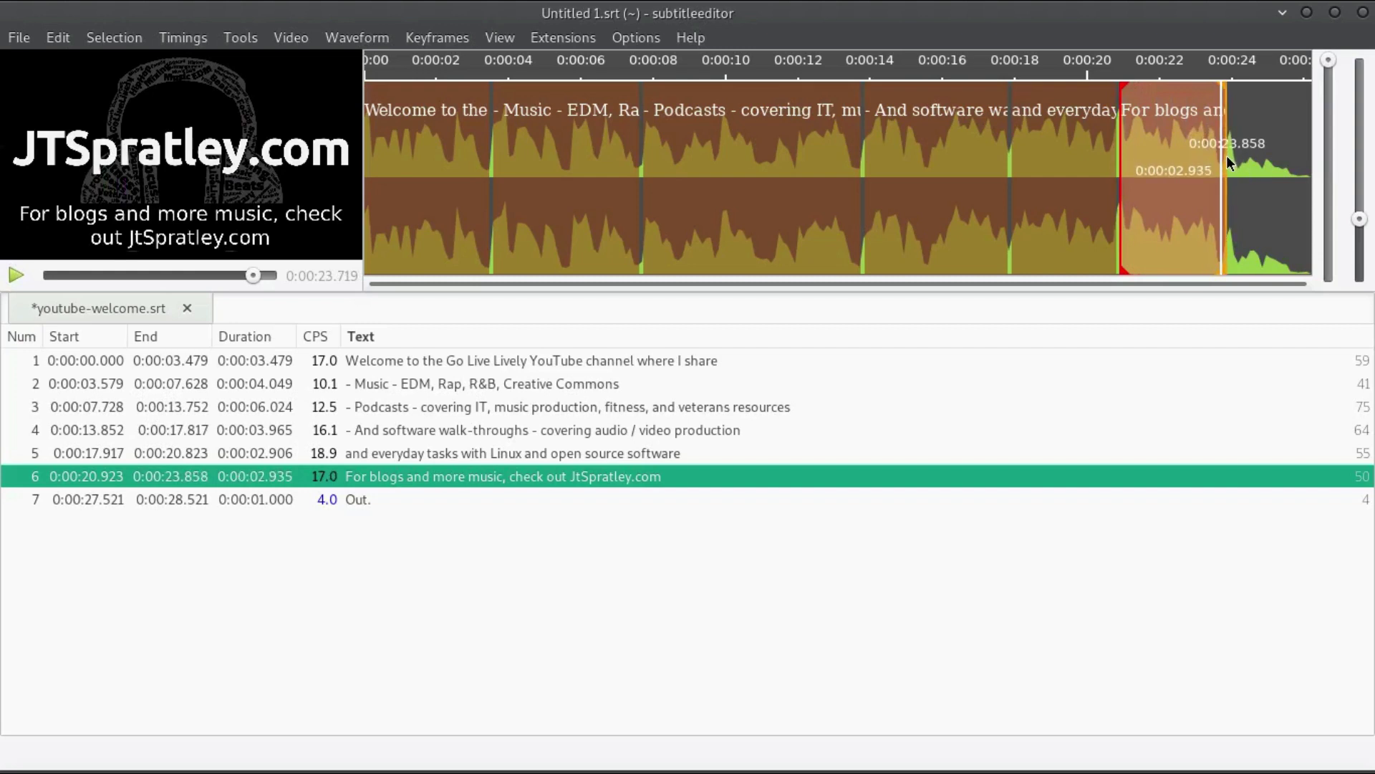
pyautogui.press('space')
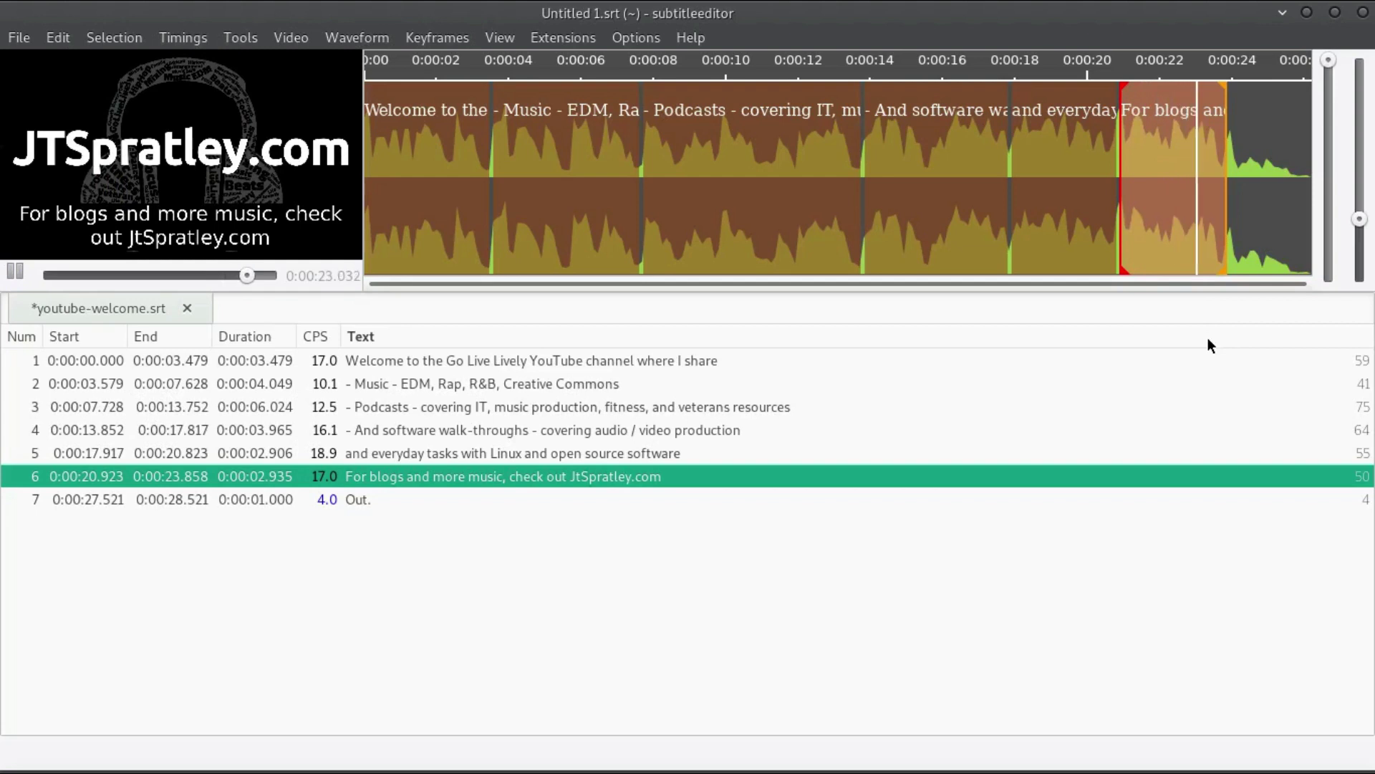
# Set the start of the seventh subtitle, "Out.", to about 0:00:23.958 and play it to check the timing.
pyautogui.click(380, 501)
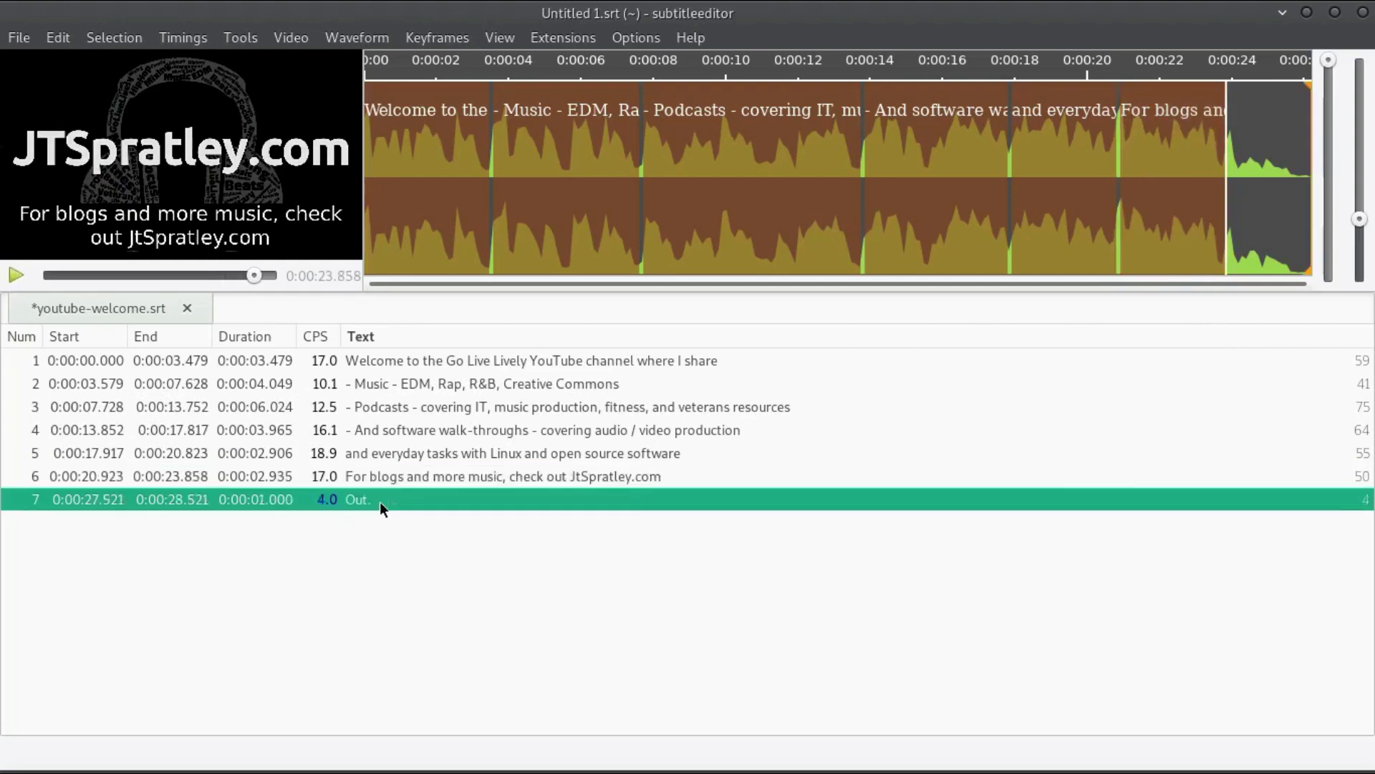
pyautogui.click(1186, 152)
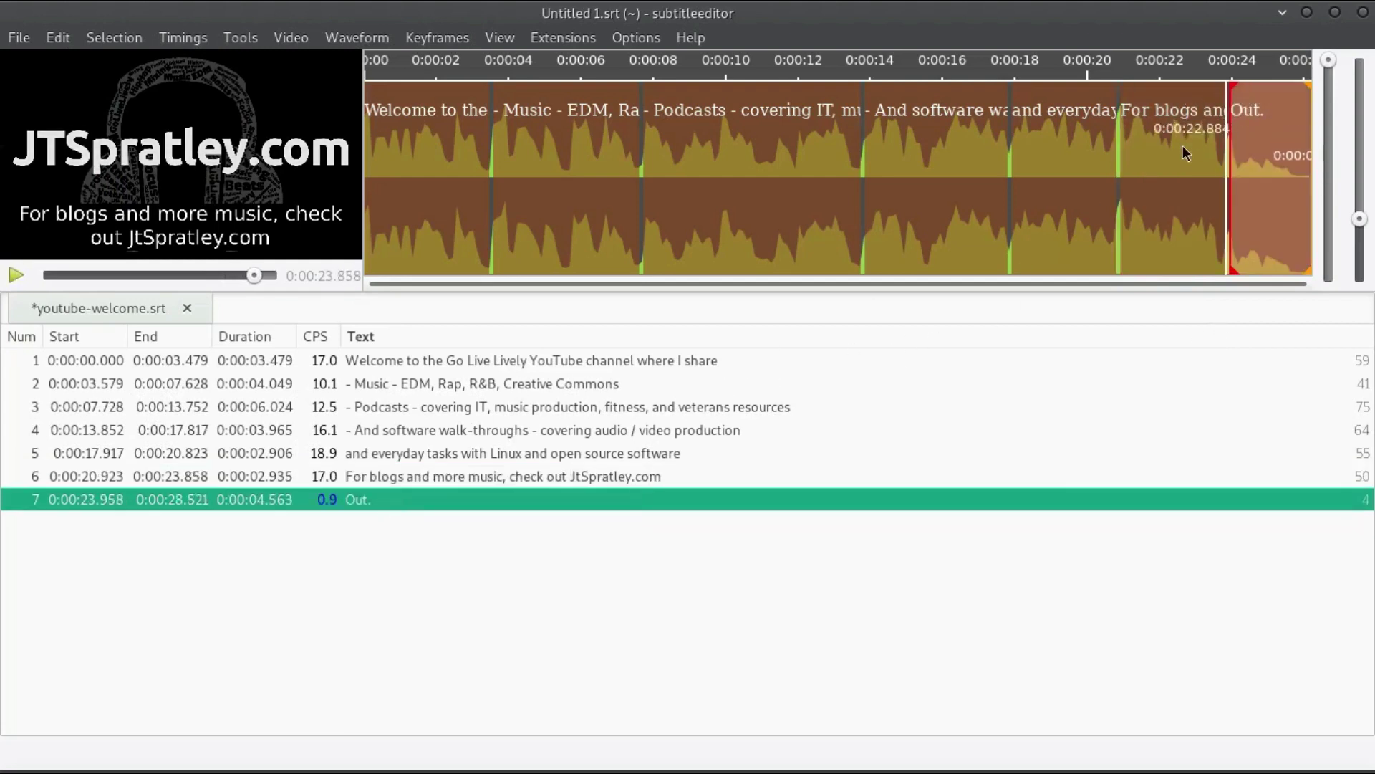
pyautogui.click(441, 476)
pyautogui.click(434, 494)
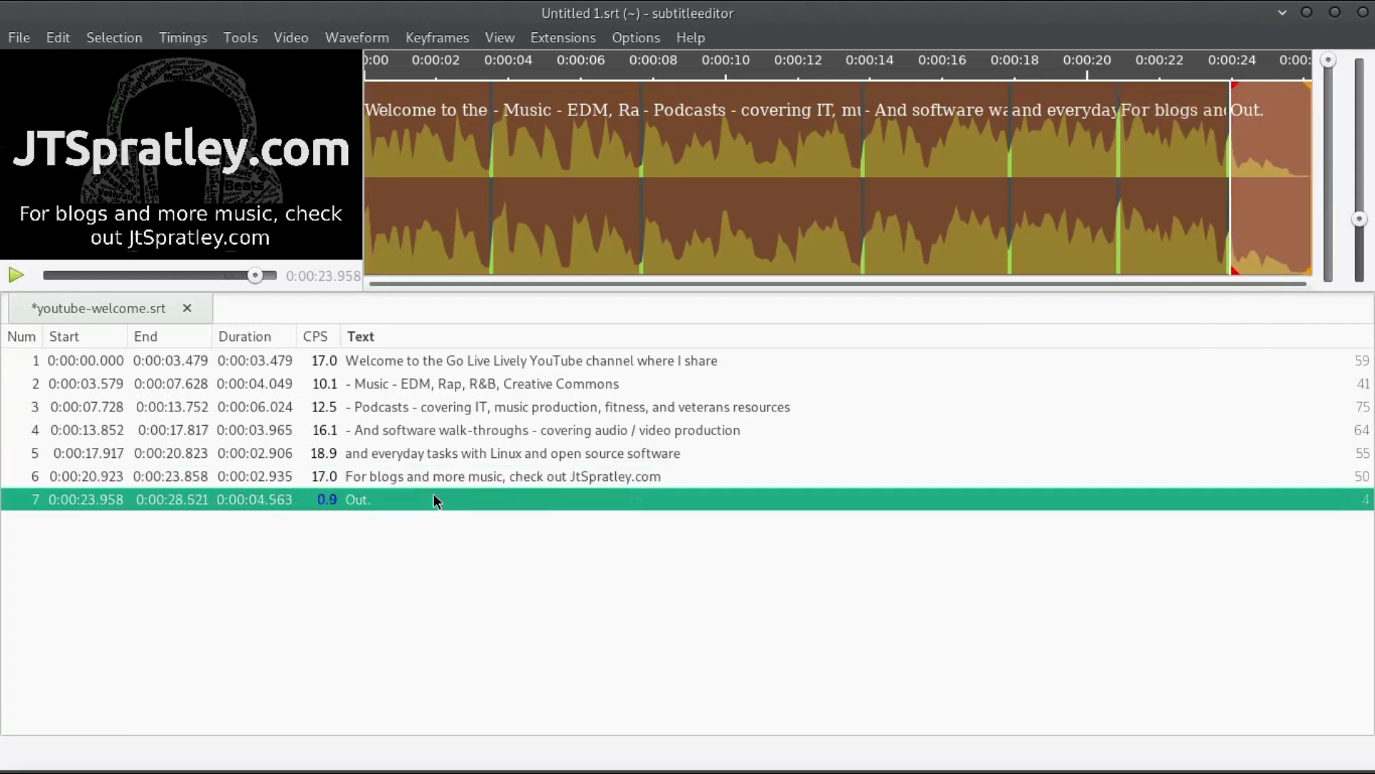
pyautogui.hotkey('ctrl', 'space')
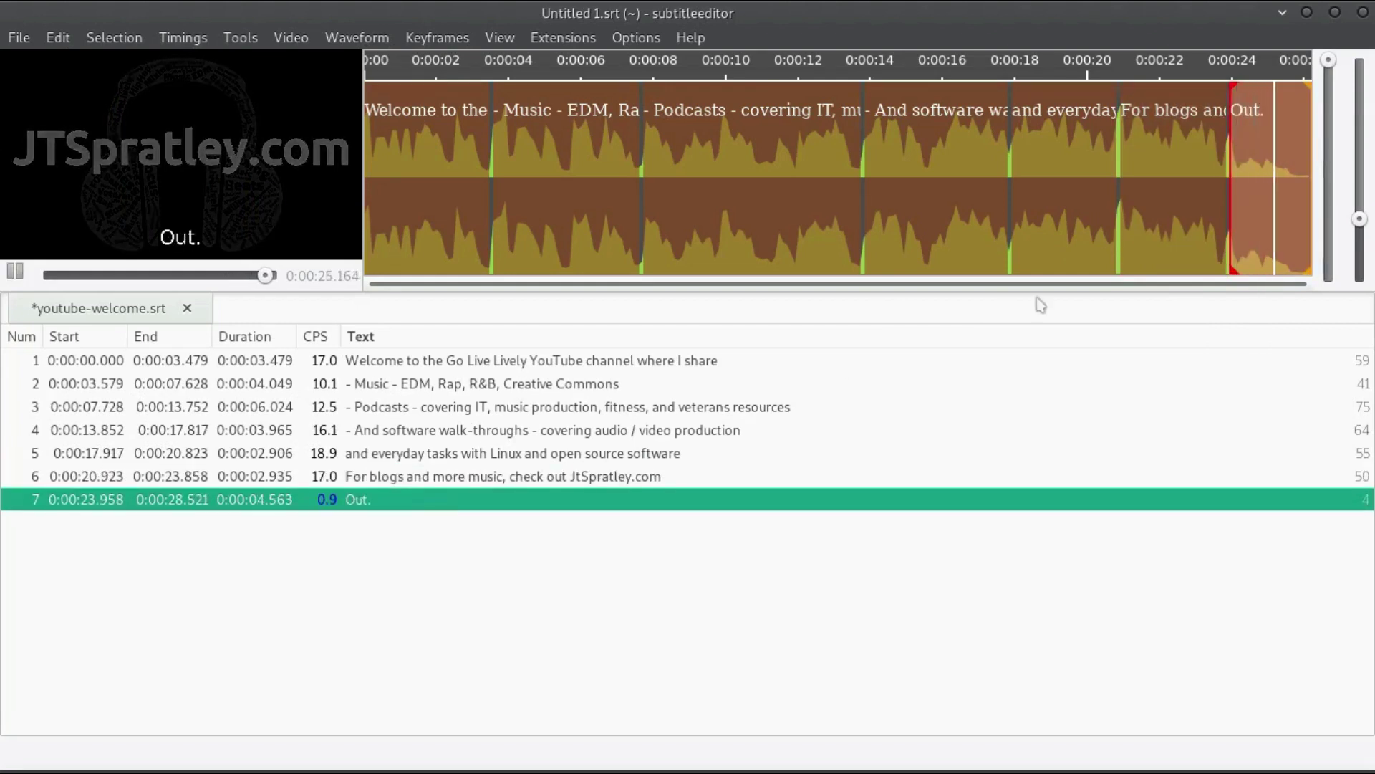
pyautogui.hotkey('ctrl', 'space')
# Set the sixth subtitle's end to about 0:00:23.747 and the seventh's start to about 0:00:23.847, and replay the seventh.
pyautogui.click(647, 475)
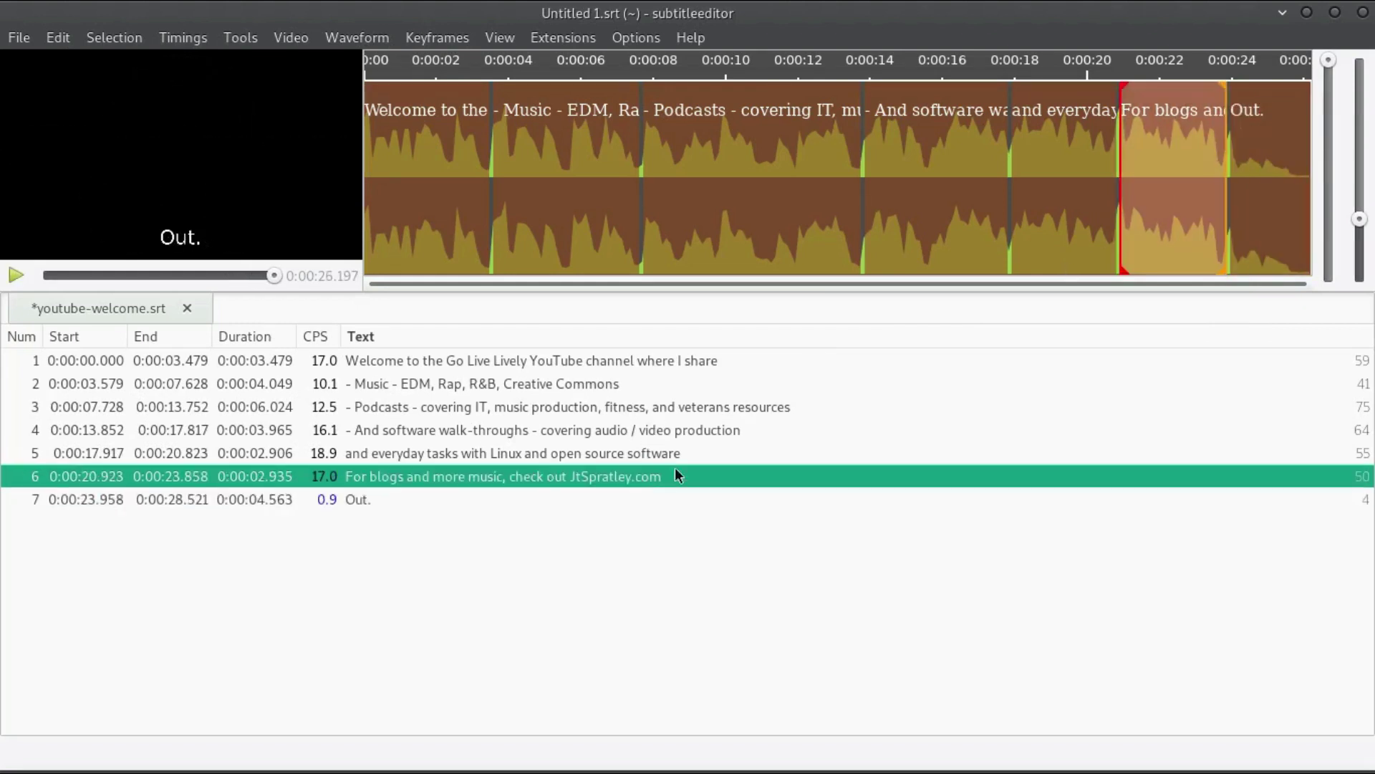
pyautogui.moveTo(1215, 162); pyautogui.dragTo(1223, 184)
pyautogui.click(813, 499)
pyautogui.click(1226, 143)
pyautogui.click(363, 474)
pyautogui.press('Down')
pyautogui.press('space')
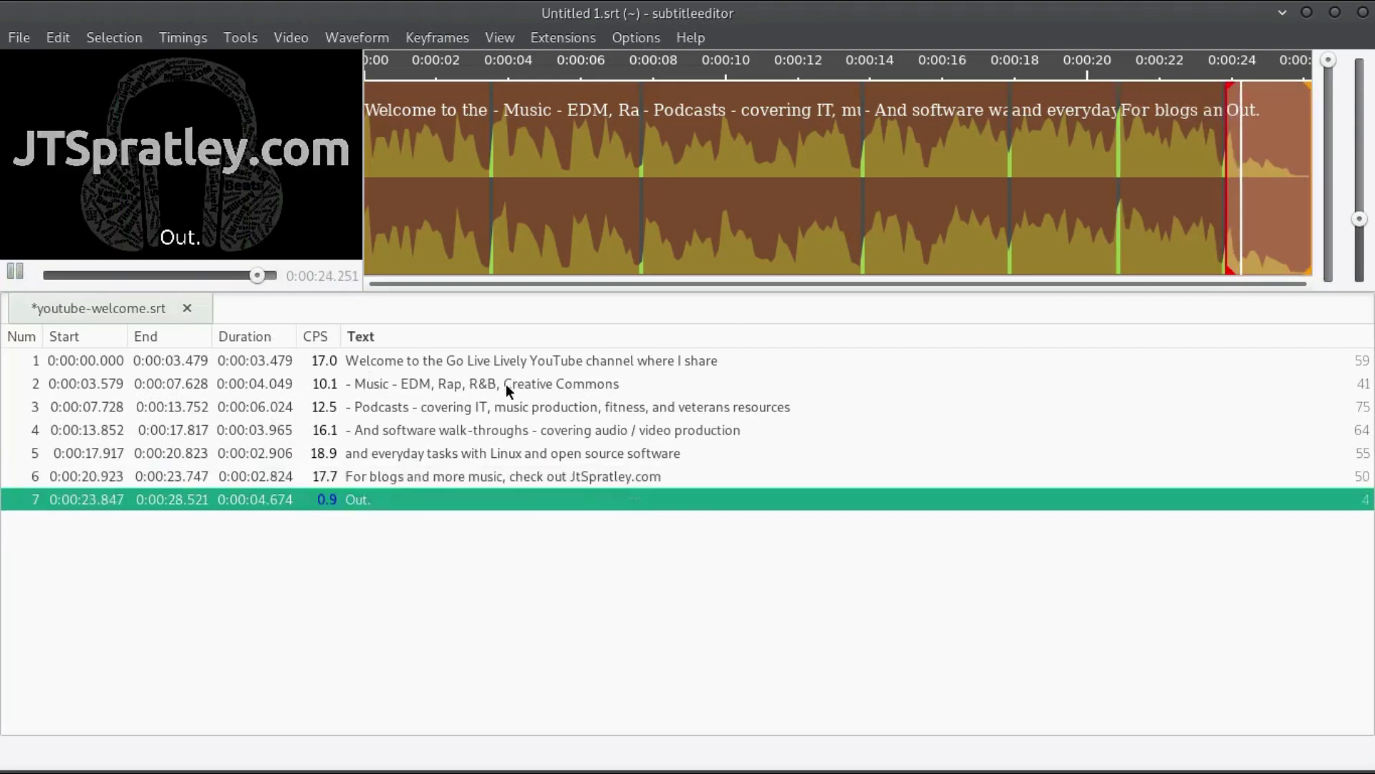
pyautogui.press('space')
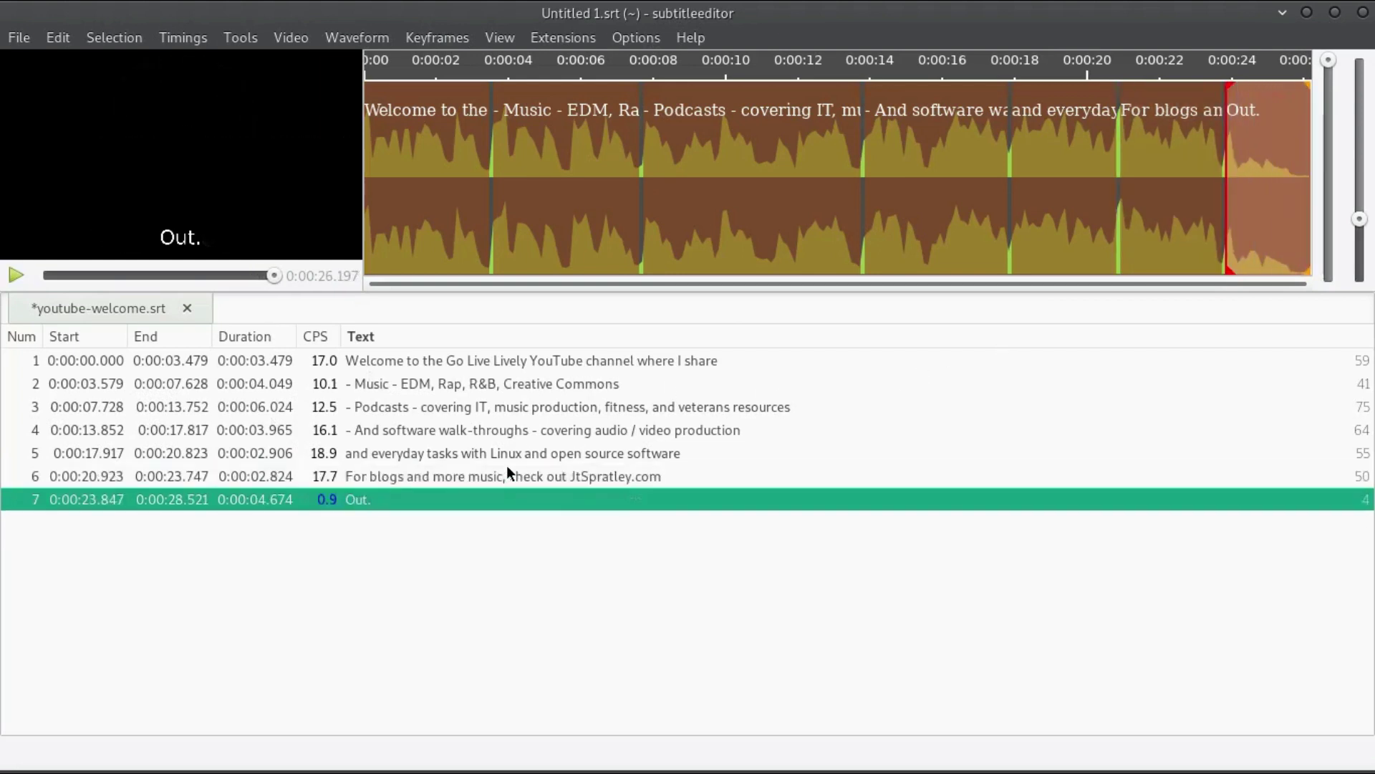
# Play the first subtitle to check its timing and save youtube-welcome.srt.
pyautogui.click(506, 473)
pyautogui.click(506, 360)
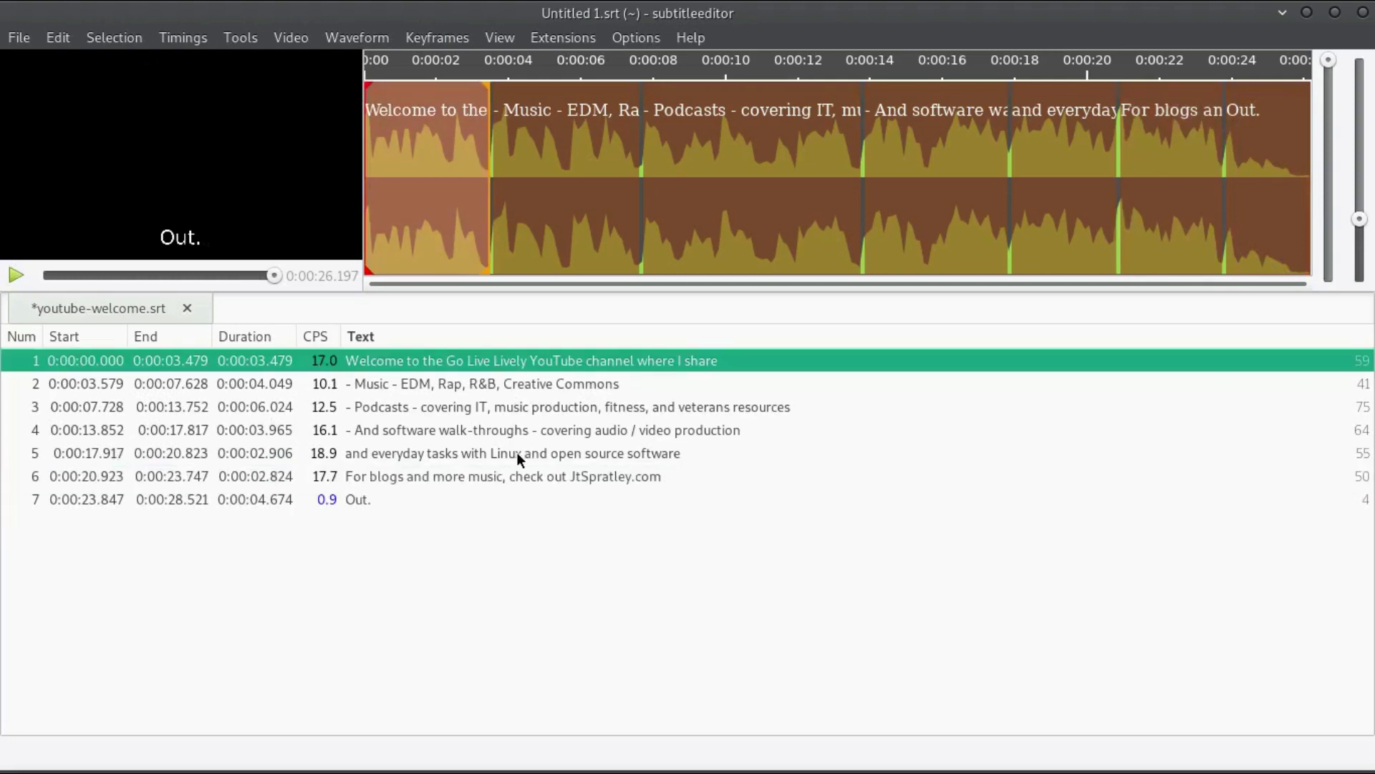
pyautogui.press('space')
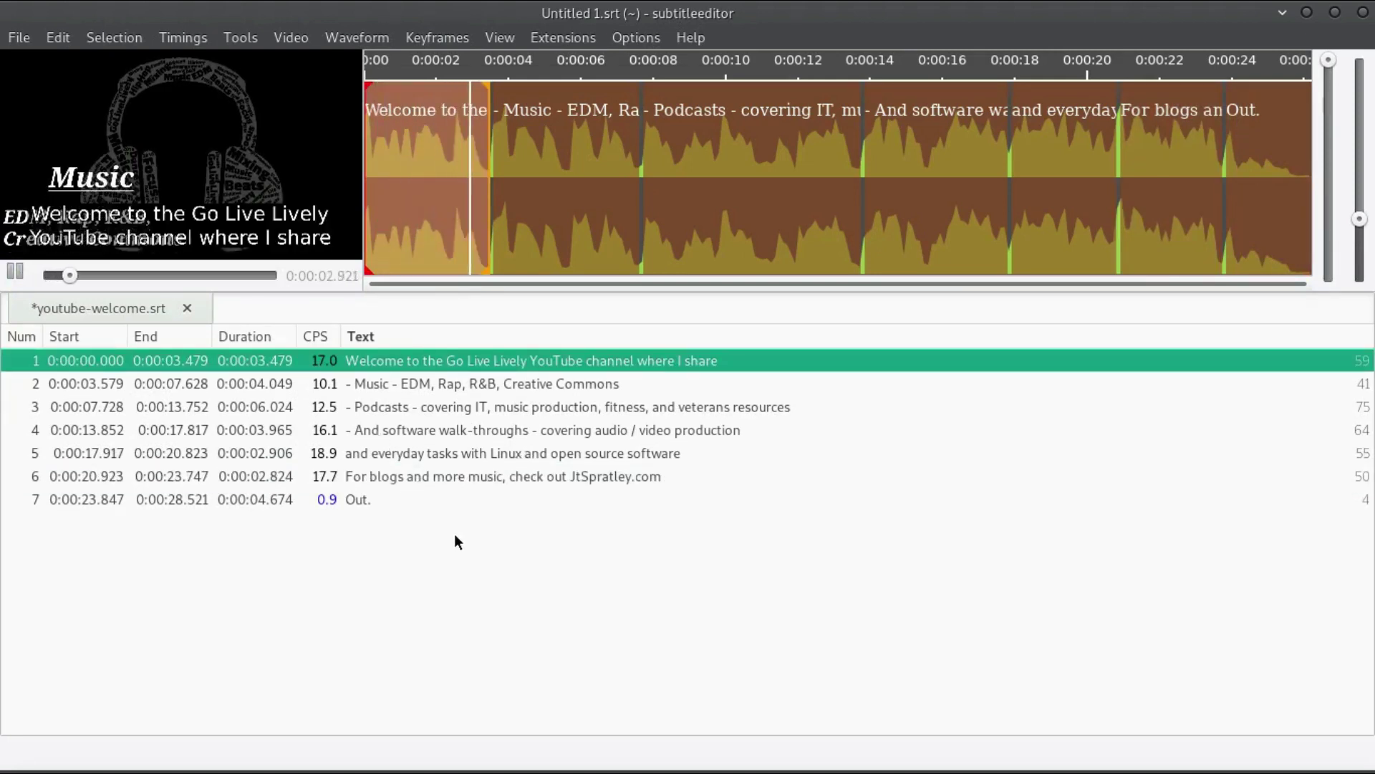
pyautogui.hotkey('ctrl', 's')
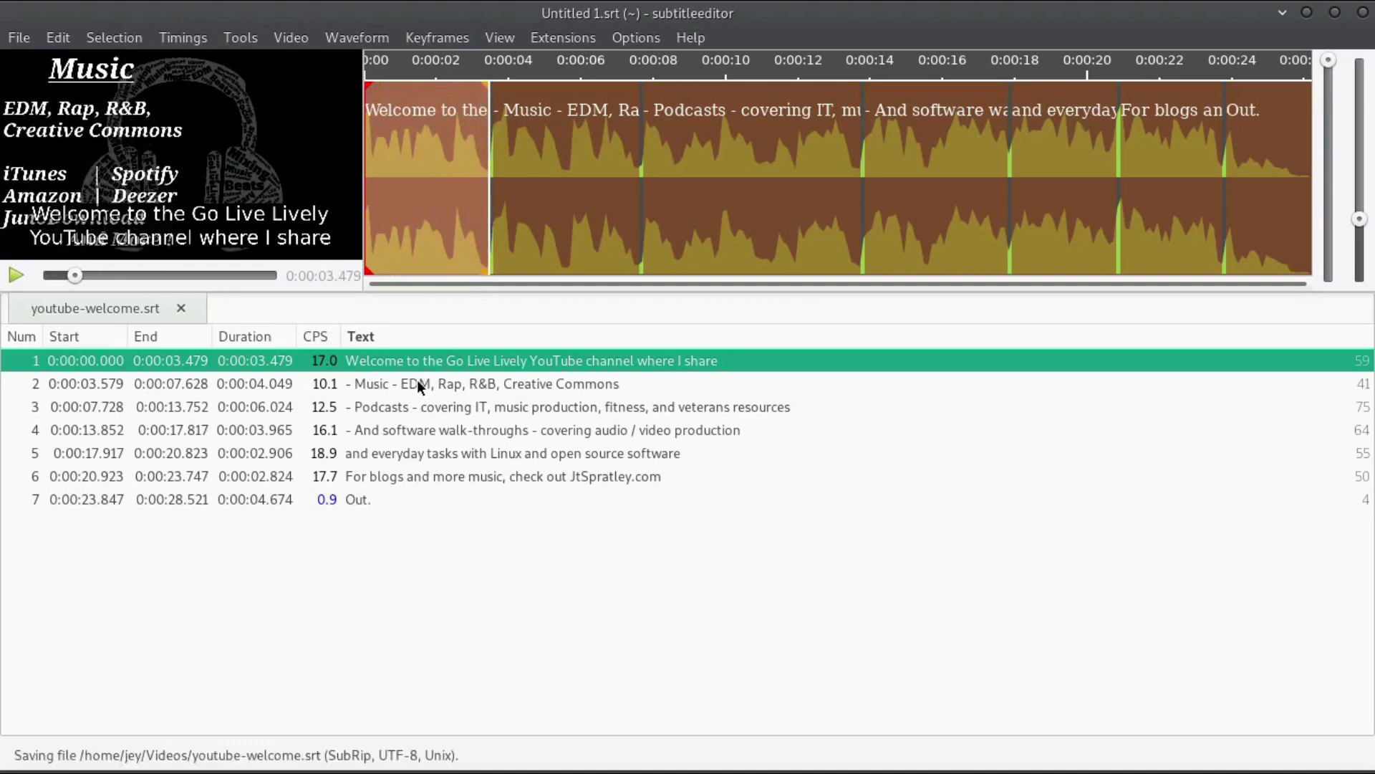
# Play the second through seventh subtitles one by one to check each text against the audio.
pyautogui.click(416, 384)
pyautogui.press('space')
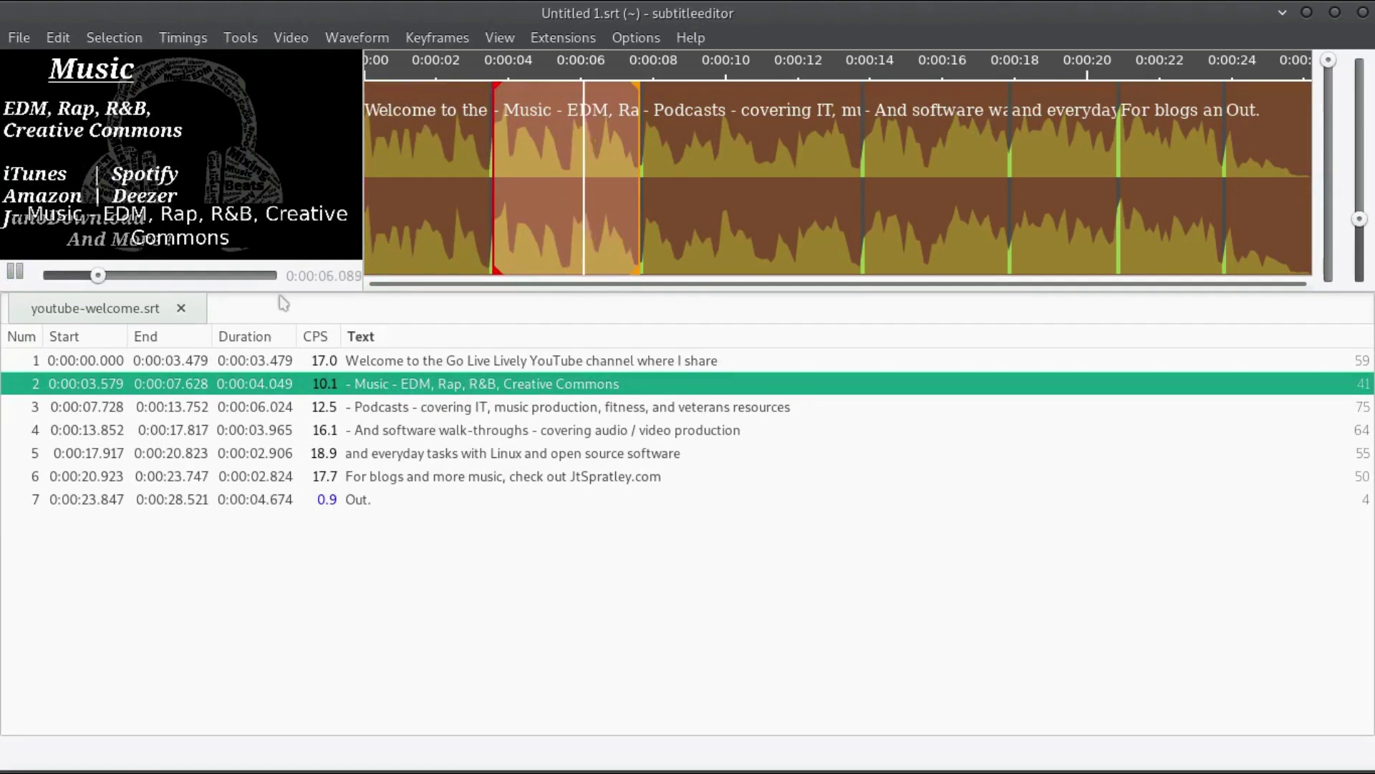
pyautogui.click(431, 407)
pyautogui.press('space')
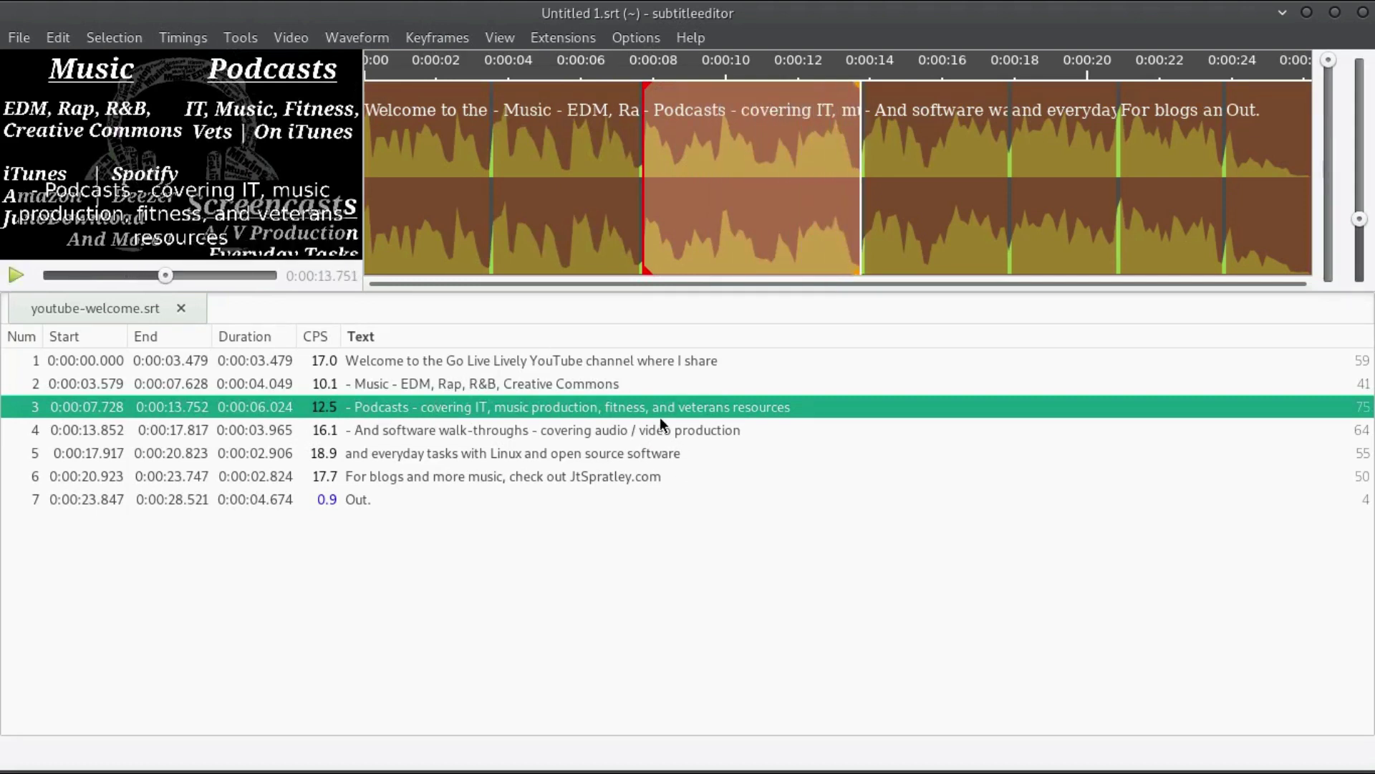
pyautogui.press('Return')
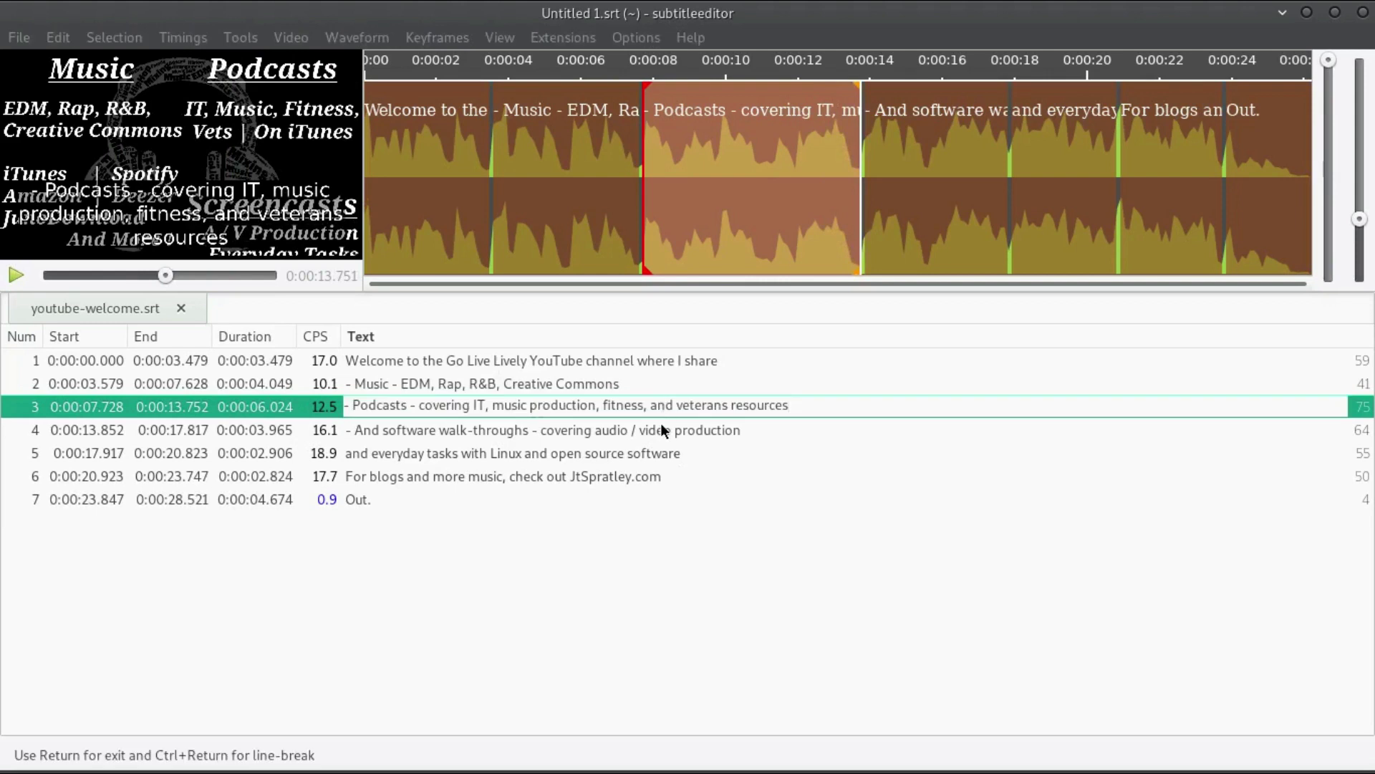
pyautogui.click(659, 428)
pyautogui.press('space')
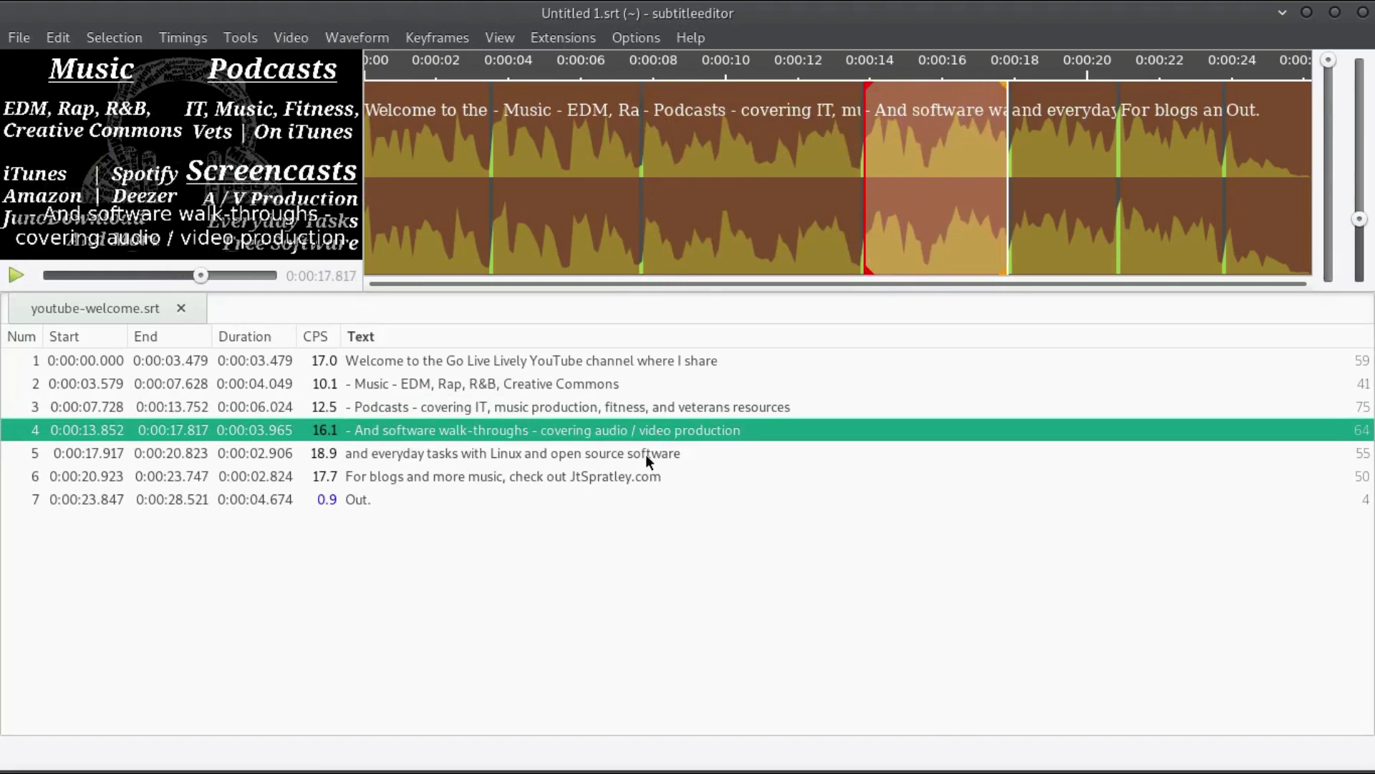
pyautogui.click(646, 454)
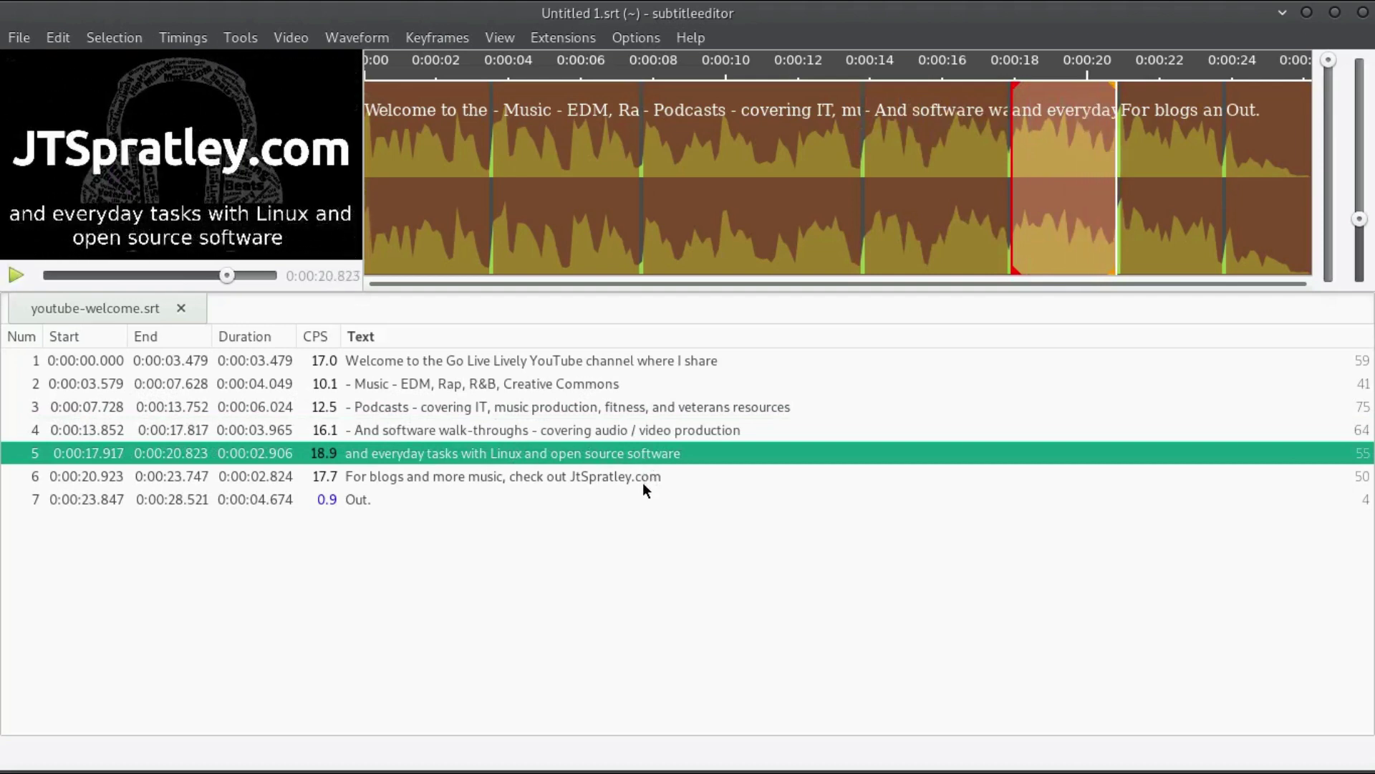
pyautogui.click(646, 476)
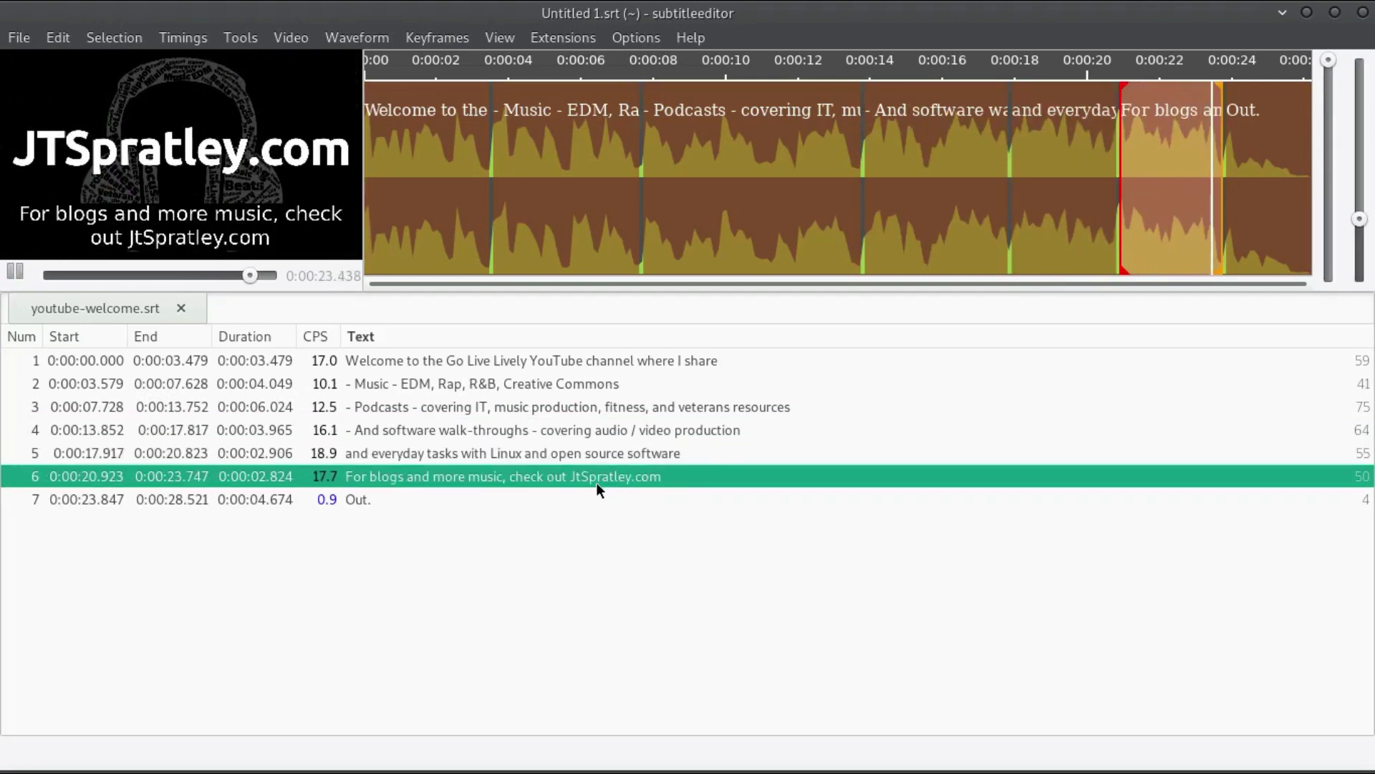
pyautogui.click(556, 500)
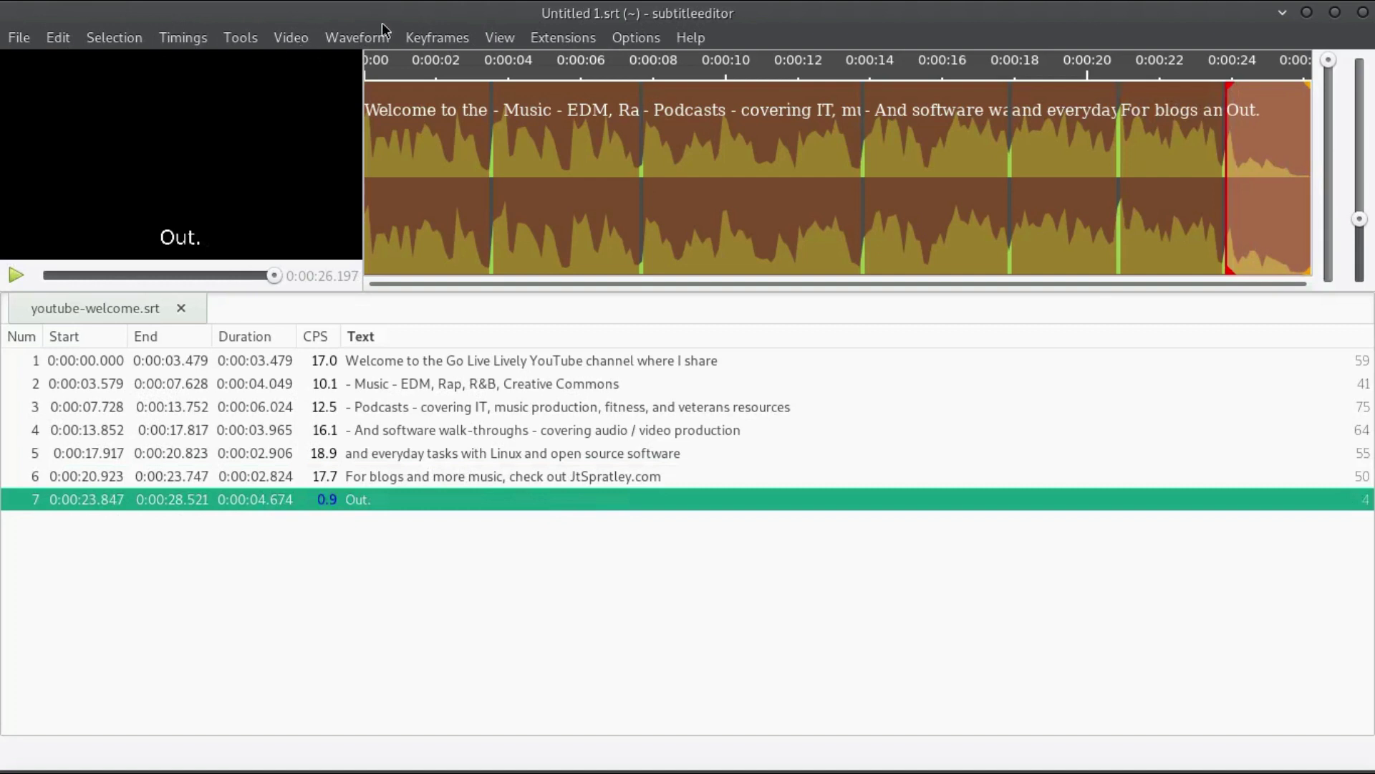
# Return the video to the beginning and play it all the way through to review the subtitles in sequence.
pyautogui.click(308, 32)
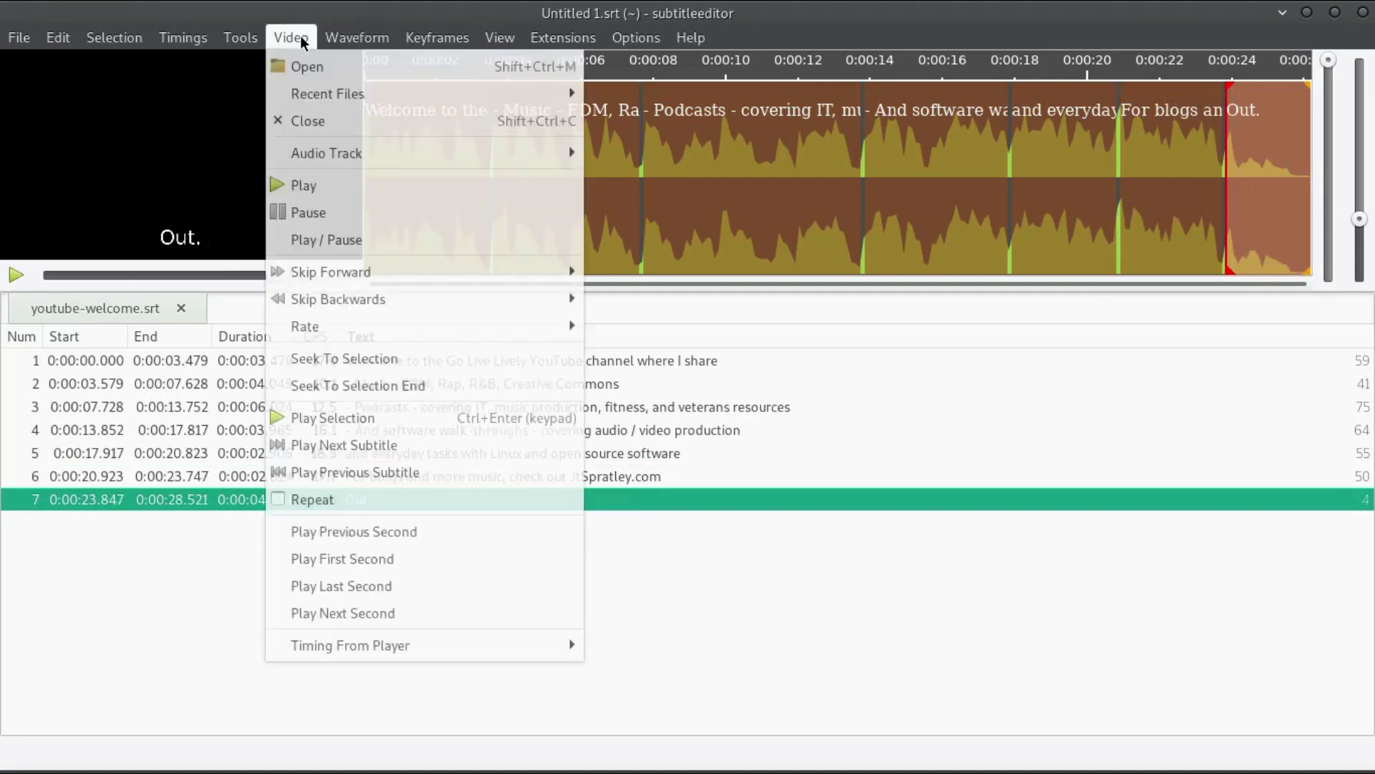
pyautogui.click(325, 189)
pyautogui.click(209, 356)
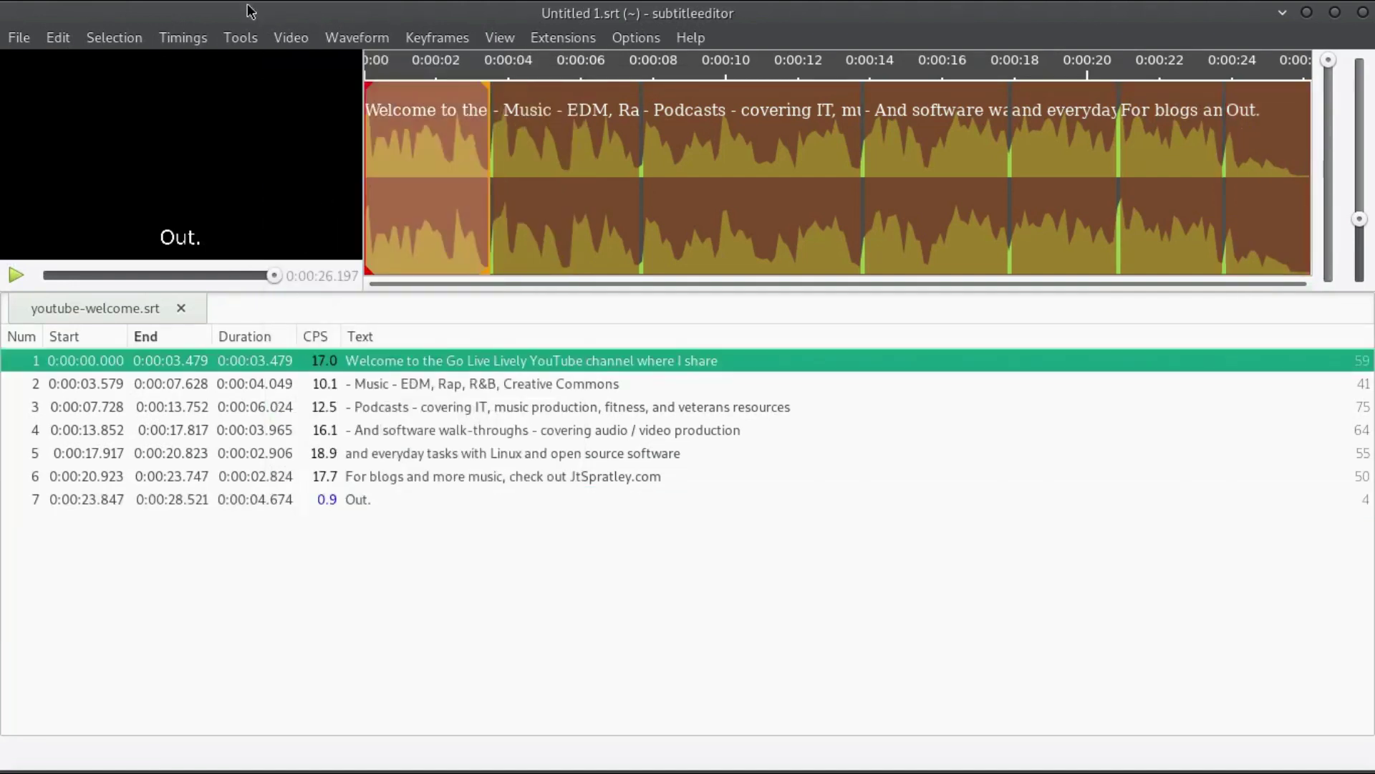
pyautogui.click(290, 37)
pyautogui.click(311, 189)
pyautogui.click(278, 36)
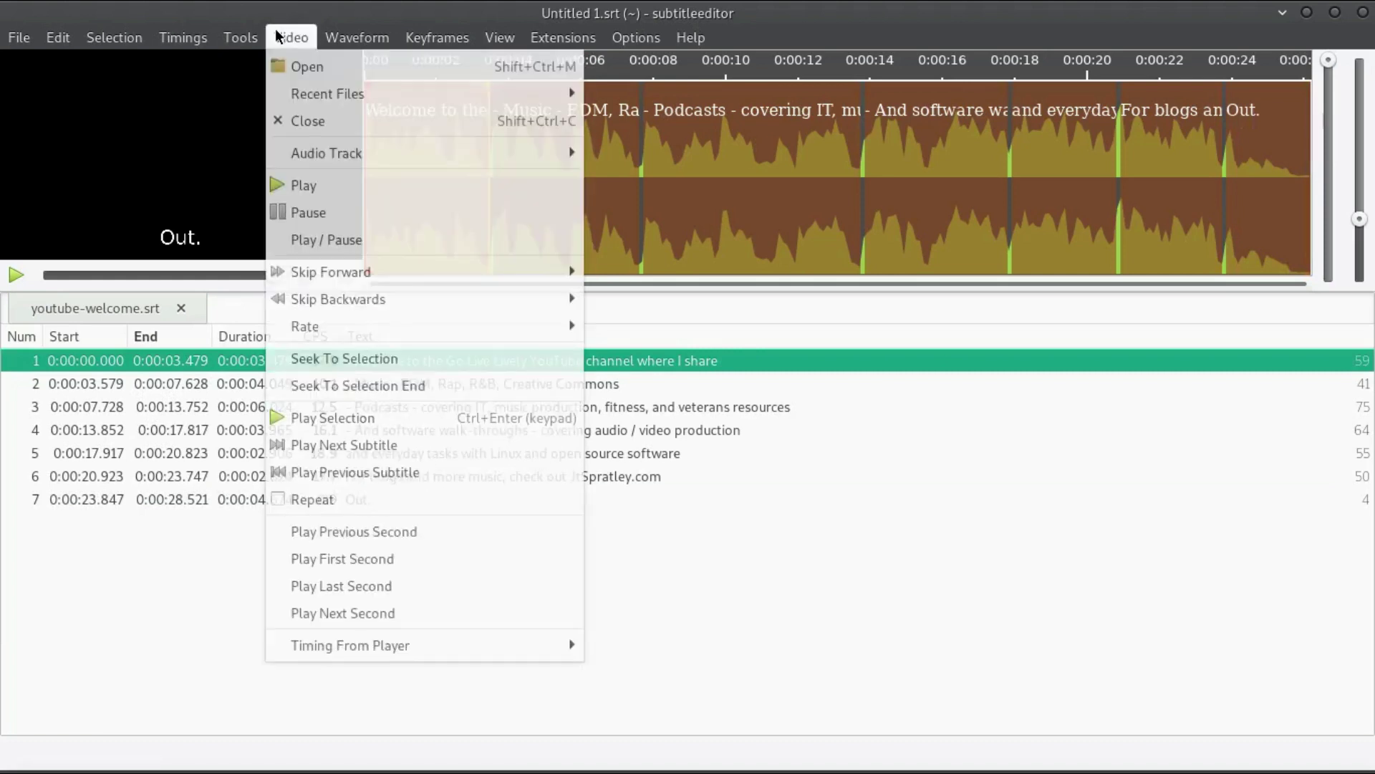
pyautogui.click(369, 244)
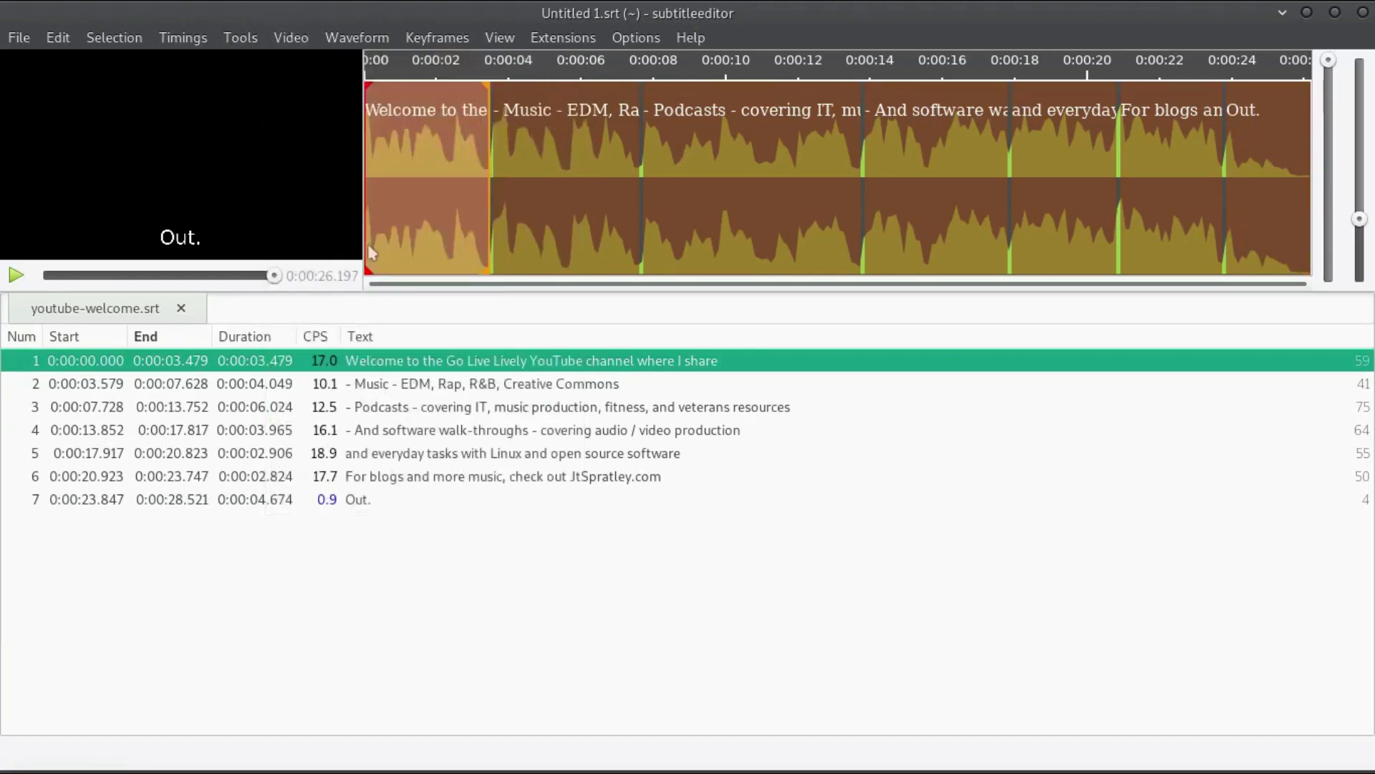
pyautogui.click(40, 273)
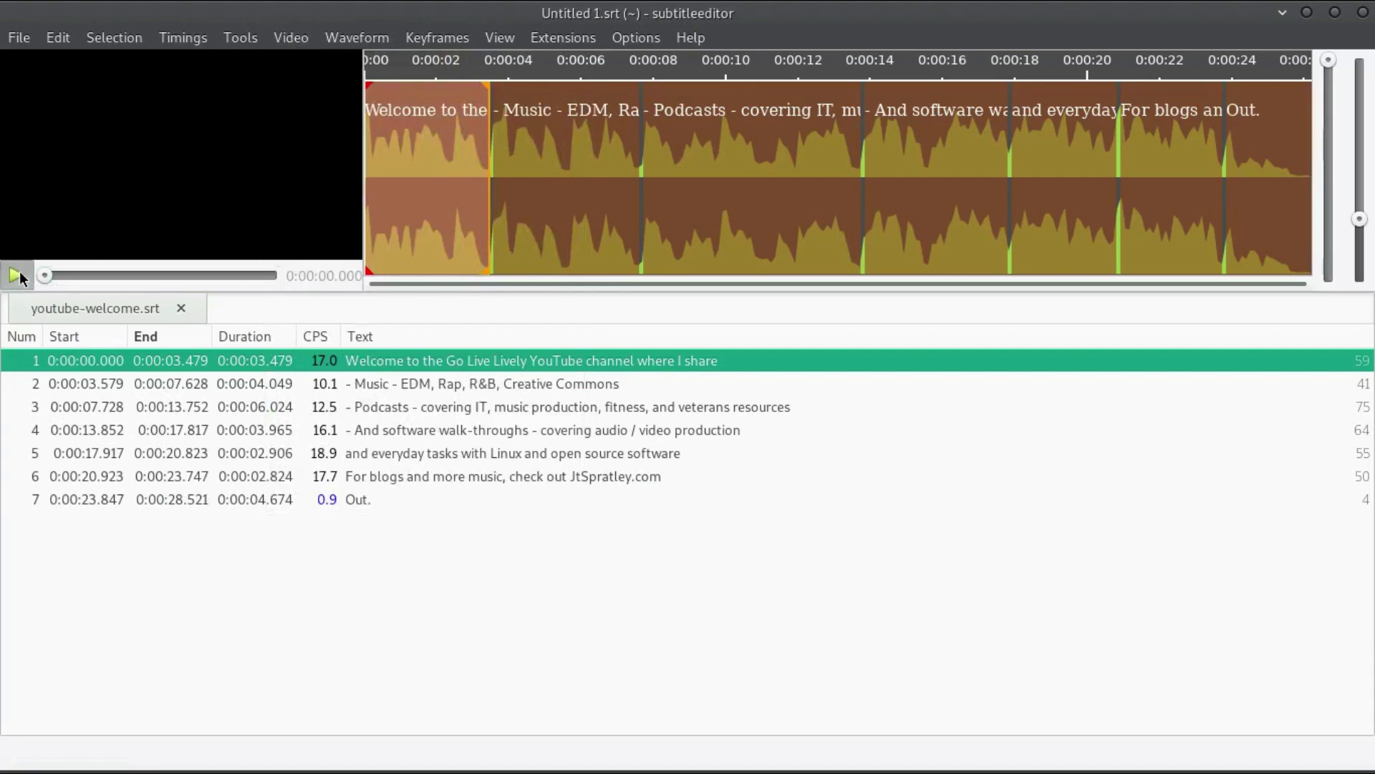
pyautogui.click(16, 275)
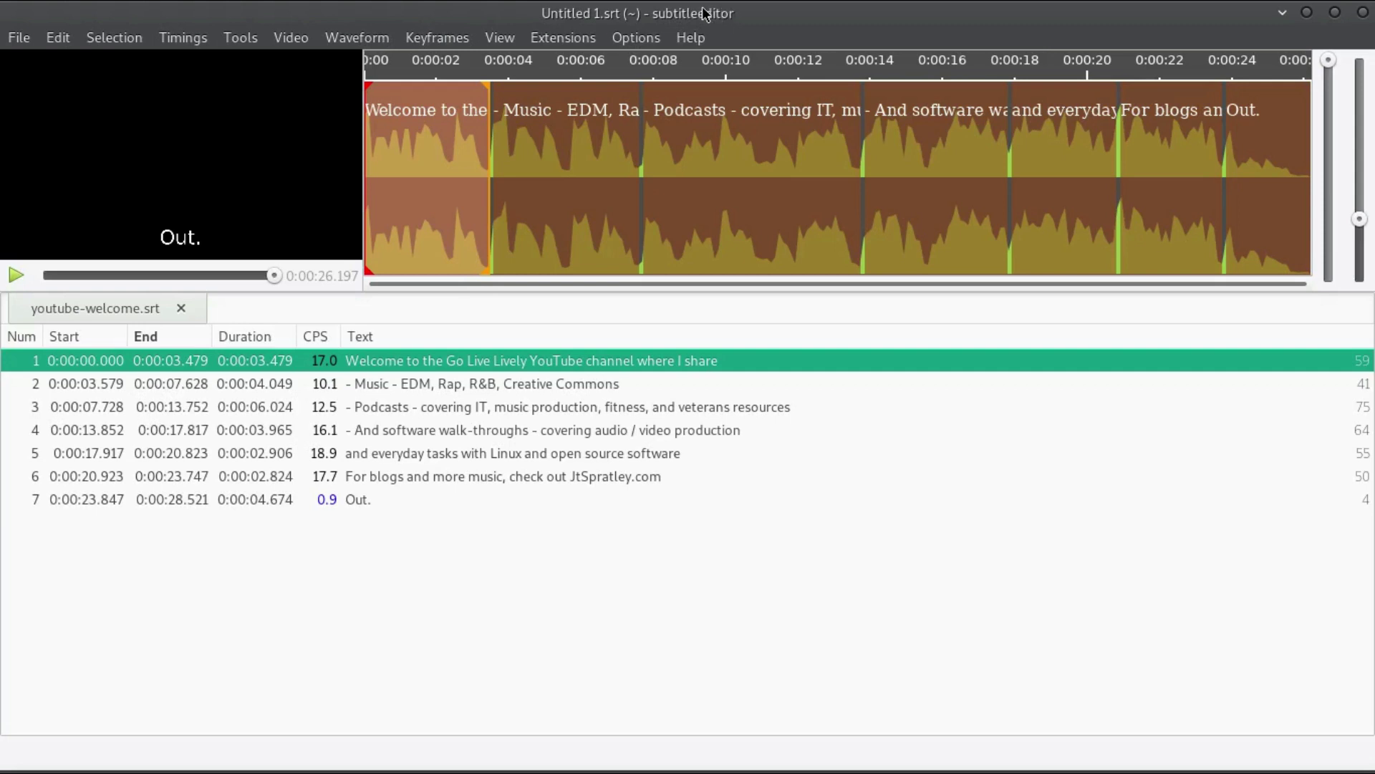
# Copy the website link from the program's About information.
pyautogui.click(690, 38)
pyautogui.click(692, 70)
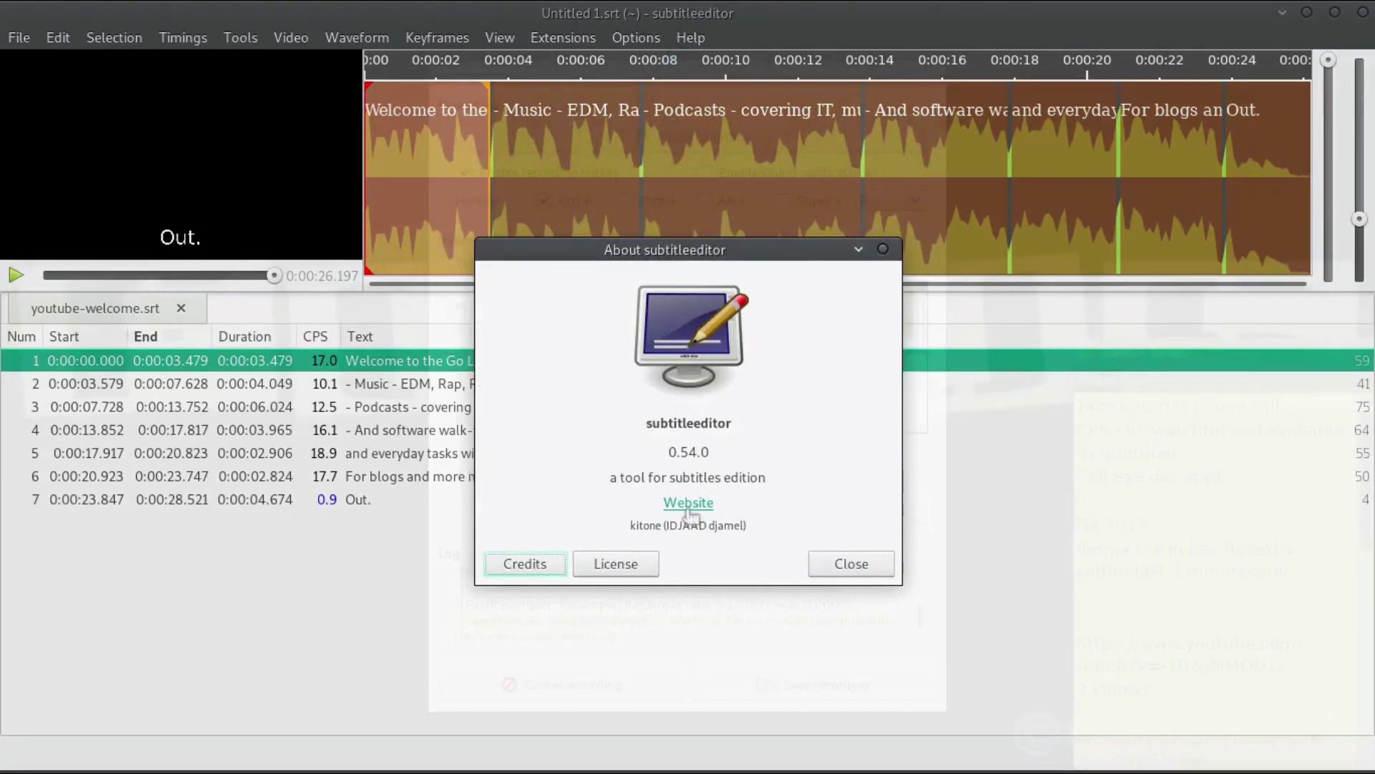
pyautogui.rightClick(688, 511)
pyautogui.click(728, 534)
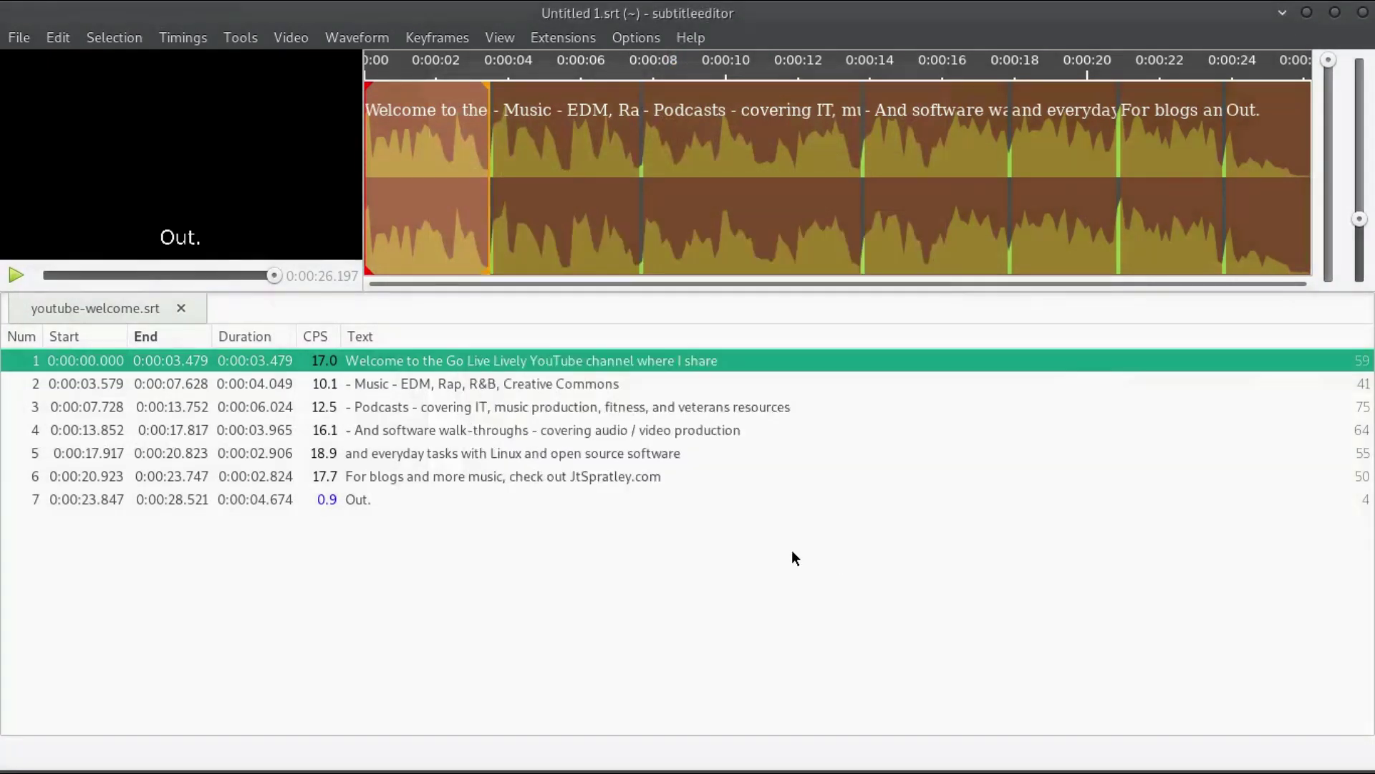
pyautogui.click(418, 494)
pyautogui.click(418, 494)
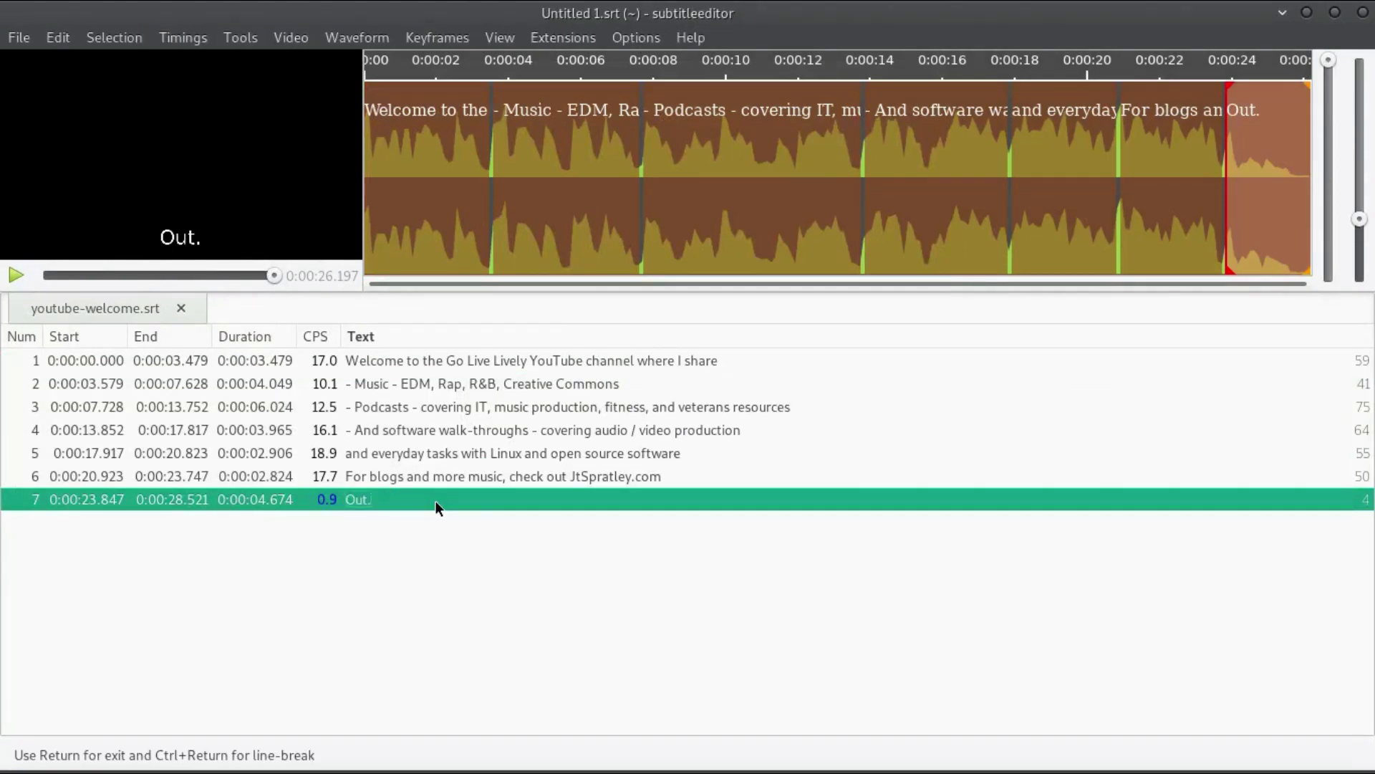
pyautogui.hotkey('ctrl', 'Return')
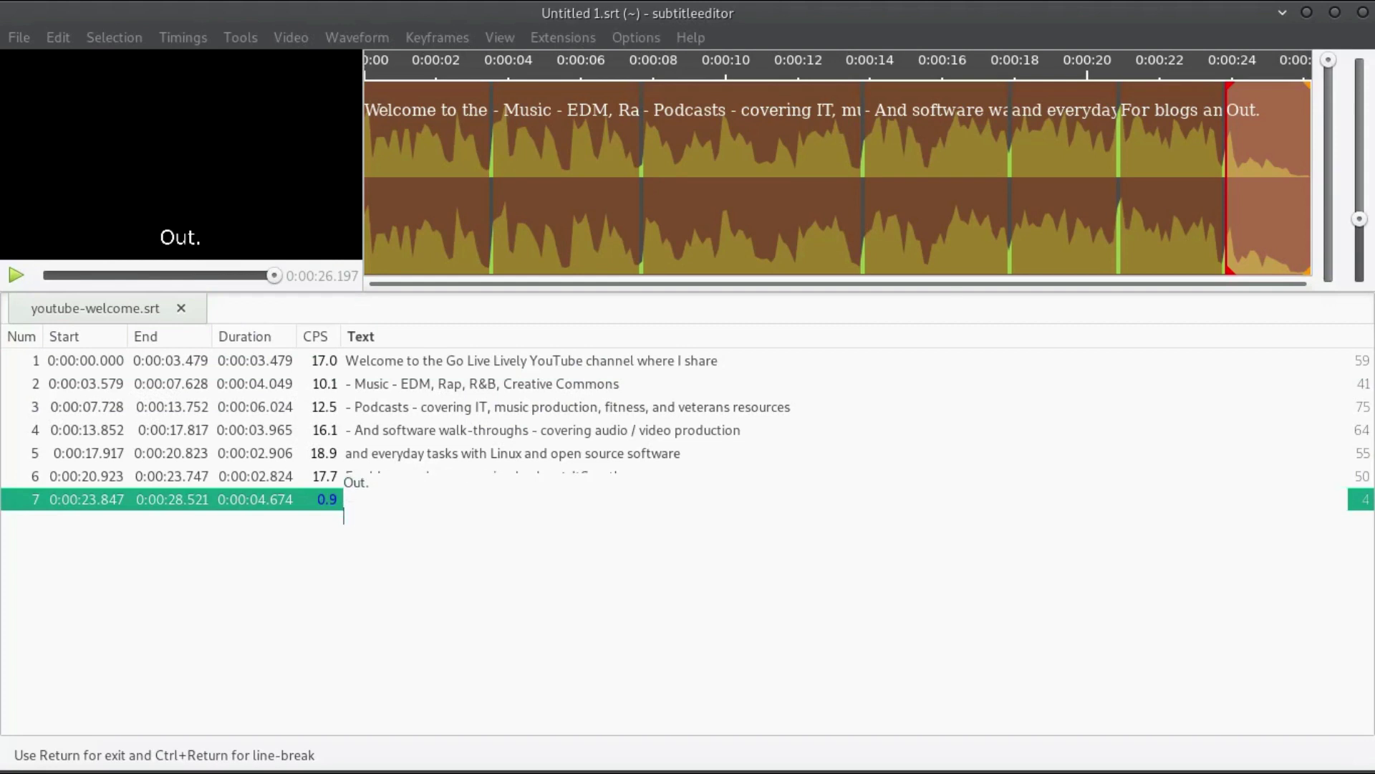
pyautogui.write('https://kitone.github.io/subtitleeditor/')
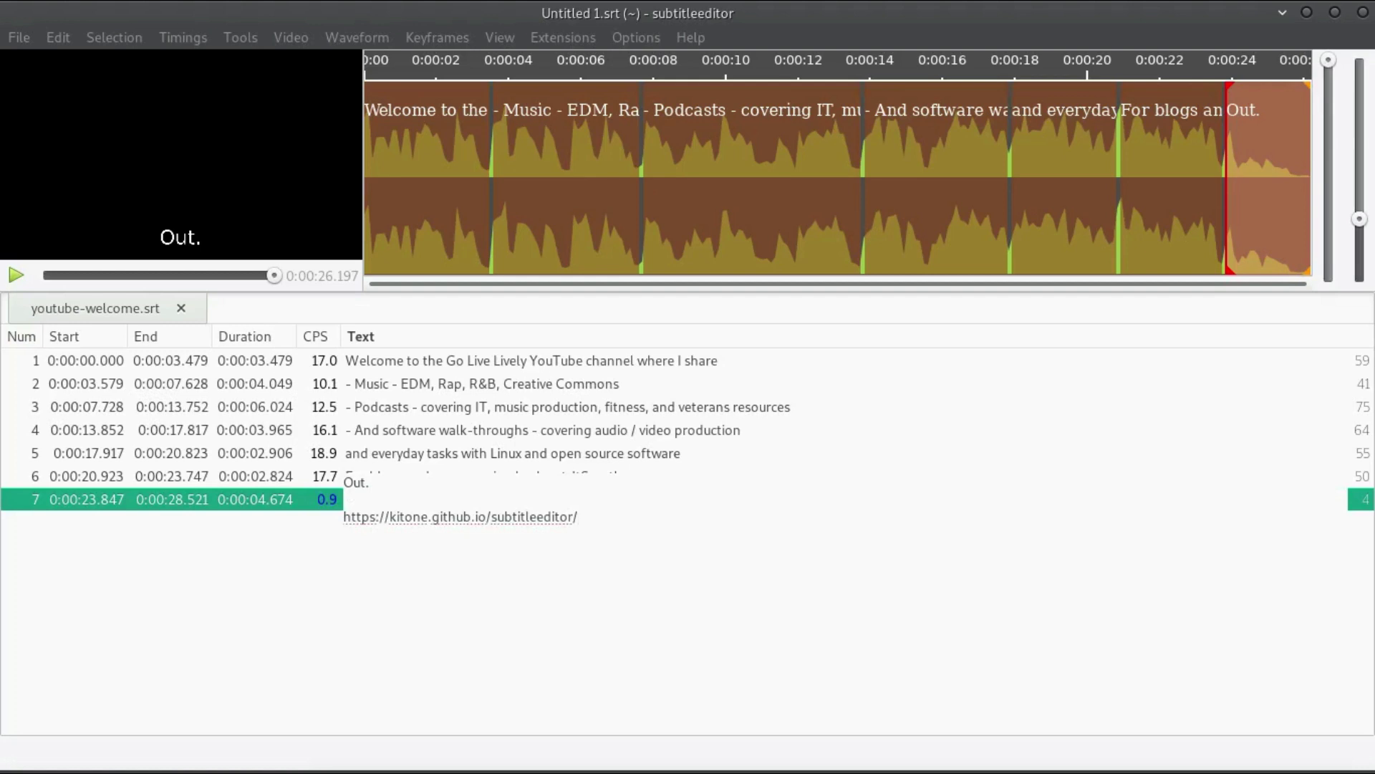
pyautogui.hotkey('shift', 'Home')
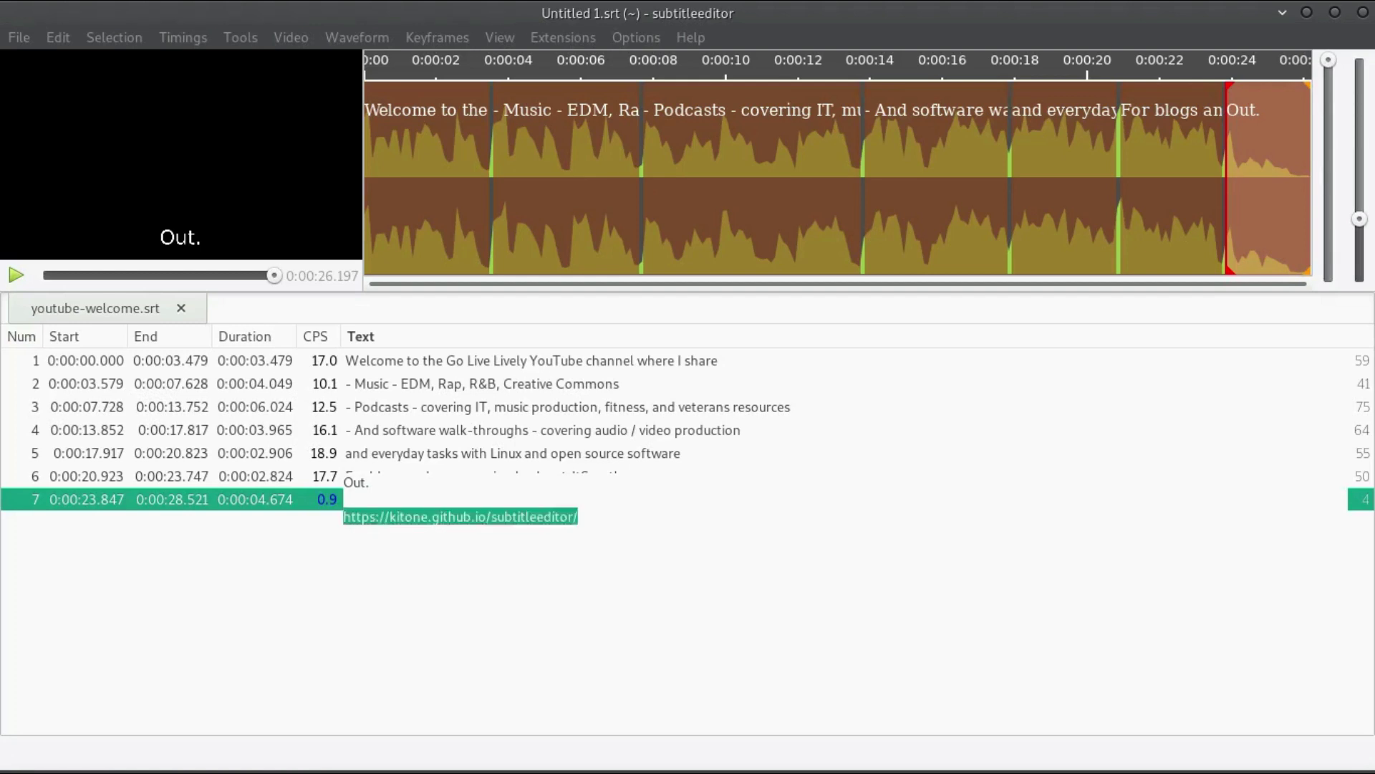
pyautogui.press('BackSpace')
pyautogui.press('BackSpace')
pyautogui.press('Return')
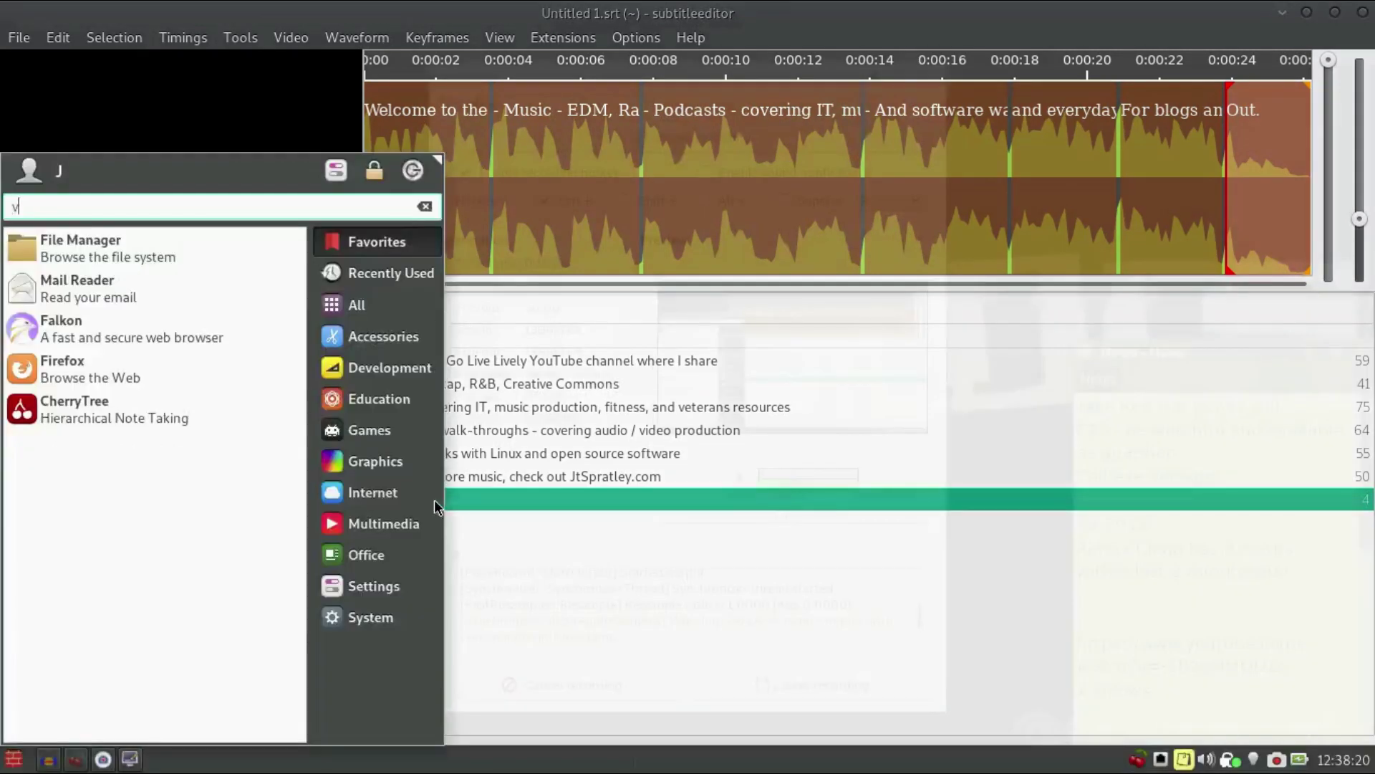
# Switch to VLC media player, open the channel welcome video to review it, and close the player.
pyautogui.write('vlc')
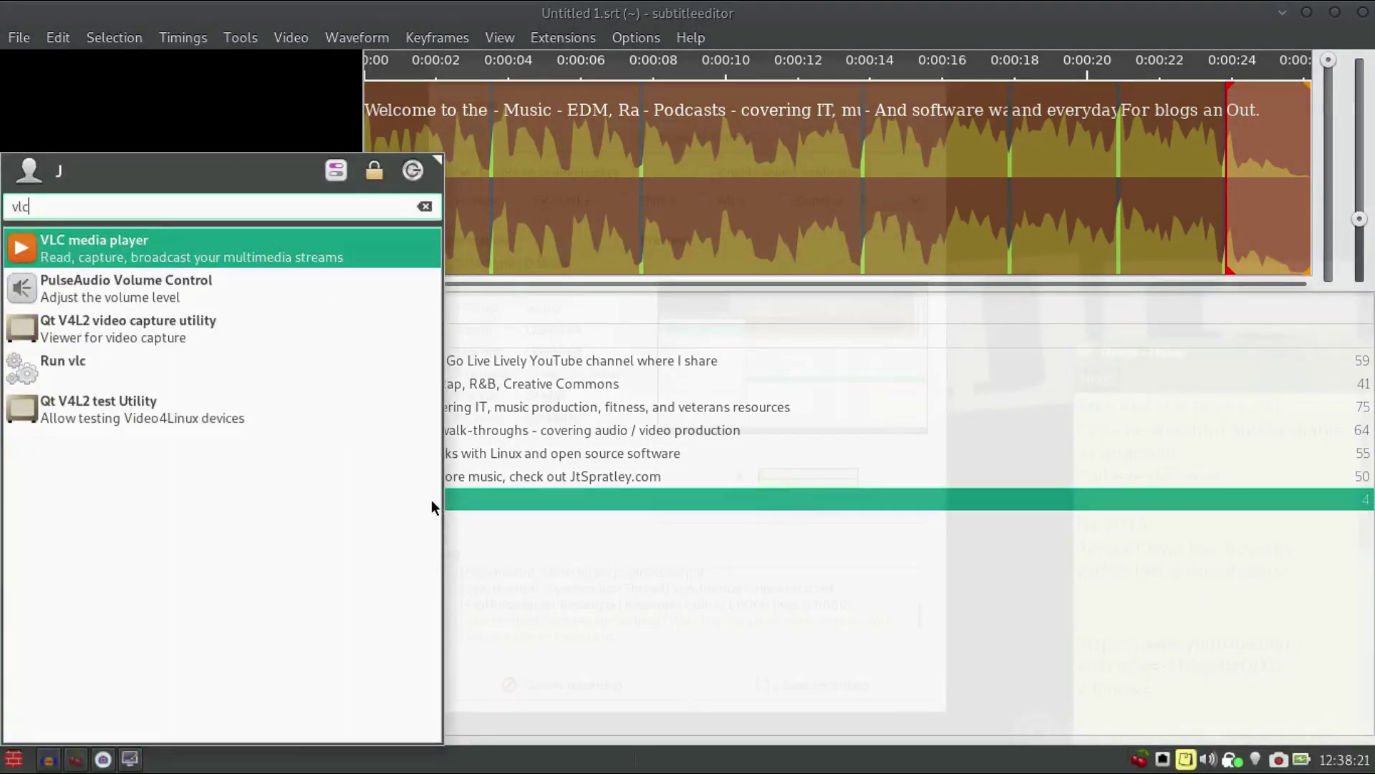
pyautogui.click(273, 246)
pyautogui.click(29, 35)
pyautogui.click(36, 60)
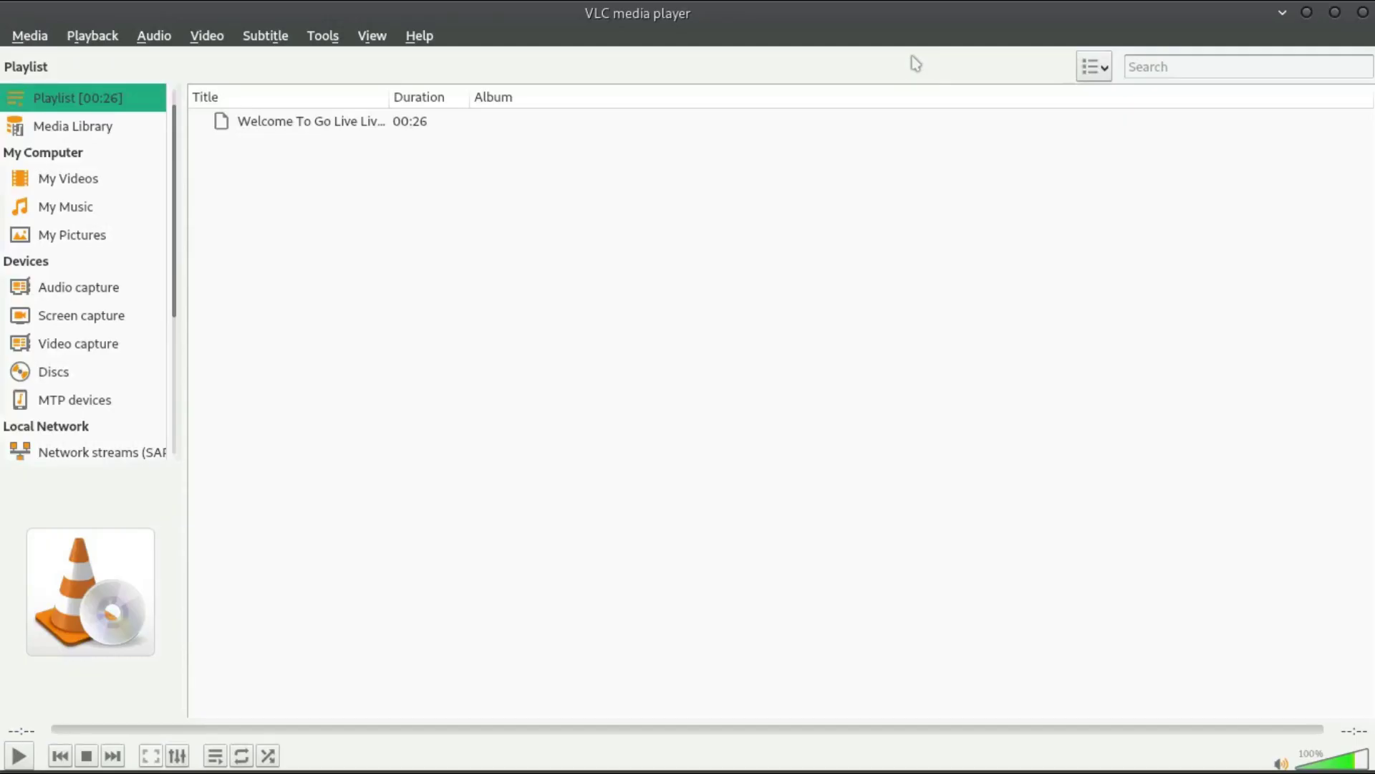
pyautogui.click(1363, 12)
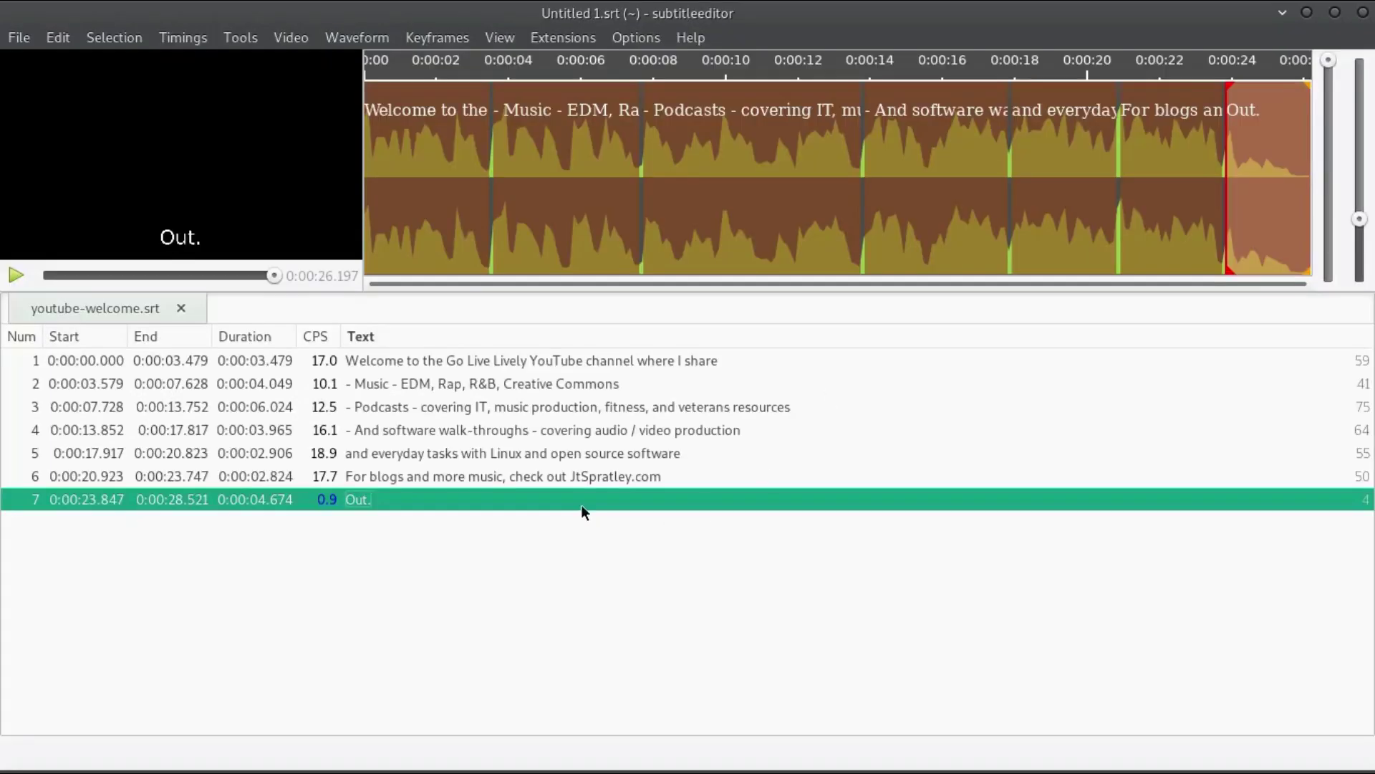
# Add a period to the end of the fifth subtitle, "and everyday tasks with Linux and open source software.".
pyautogui.click(478, 450)
pyautogui.click(563, 451)
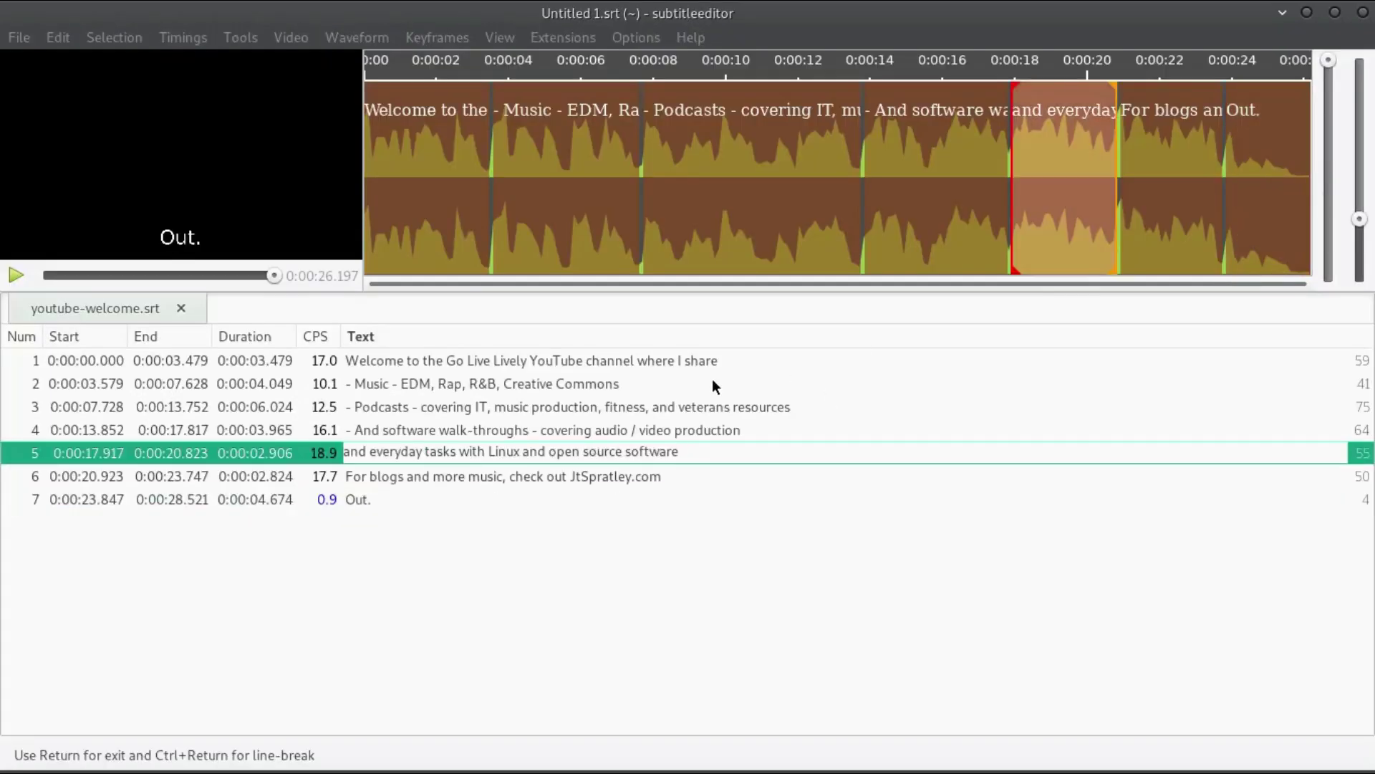
pyautogui.press('BackSpace')
pyautogui.write('.')
pyautogui.press('Return')
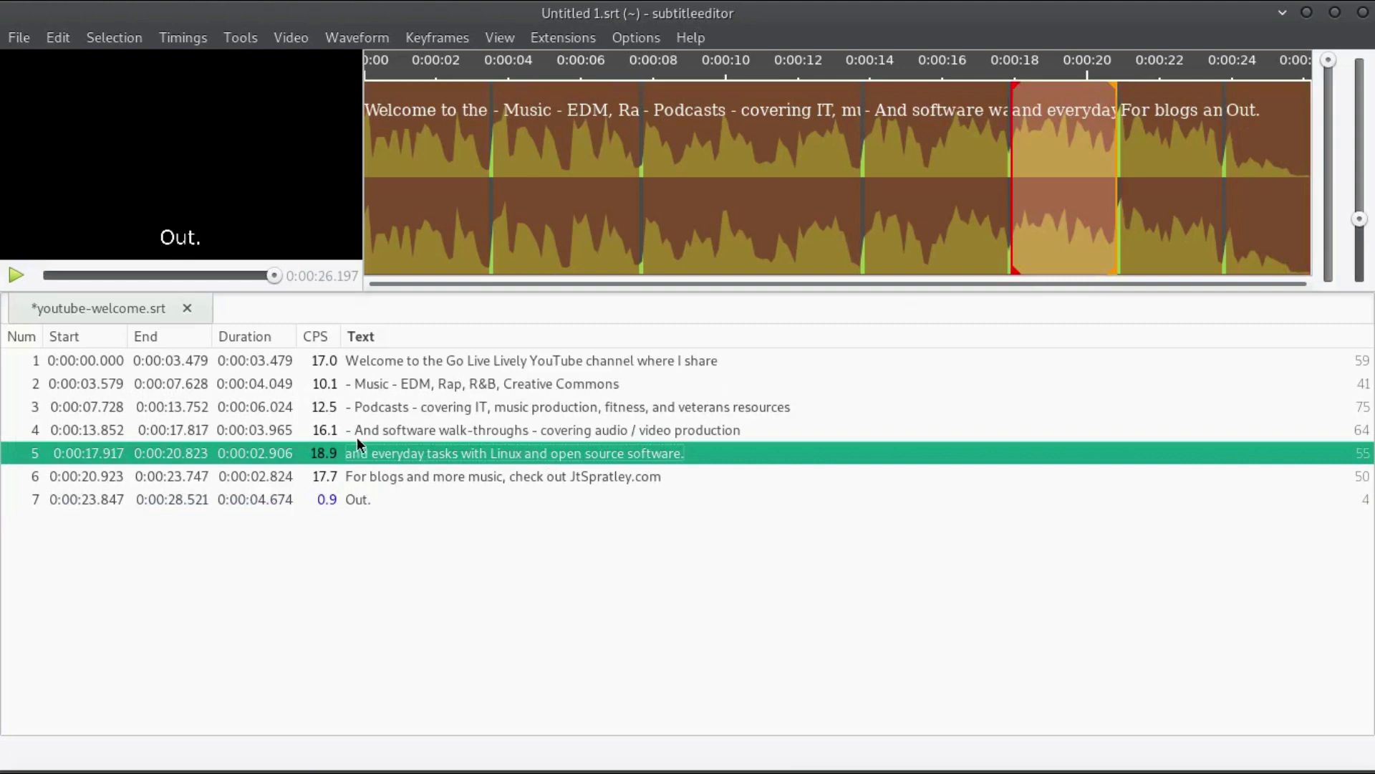
# Remove the dash and extra space before "covering audio / video production" in the fourth subtitle, and save the subtitle file.
pyautogui.click(534, 431)
pyautogui.click(536, 431)
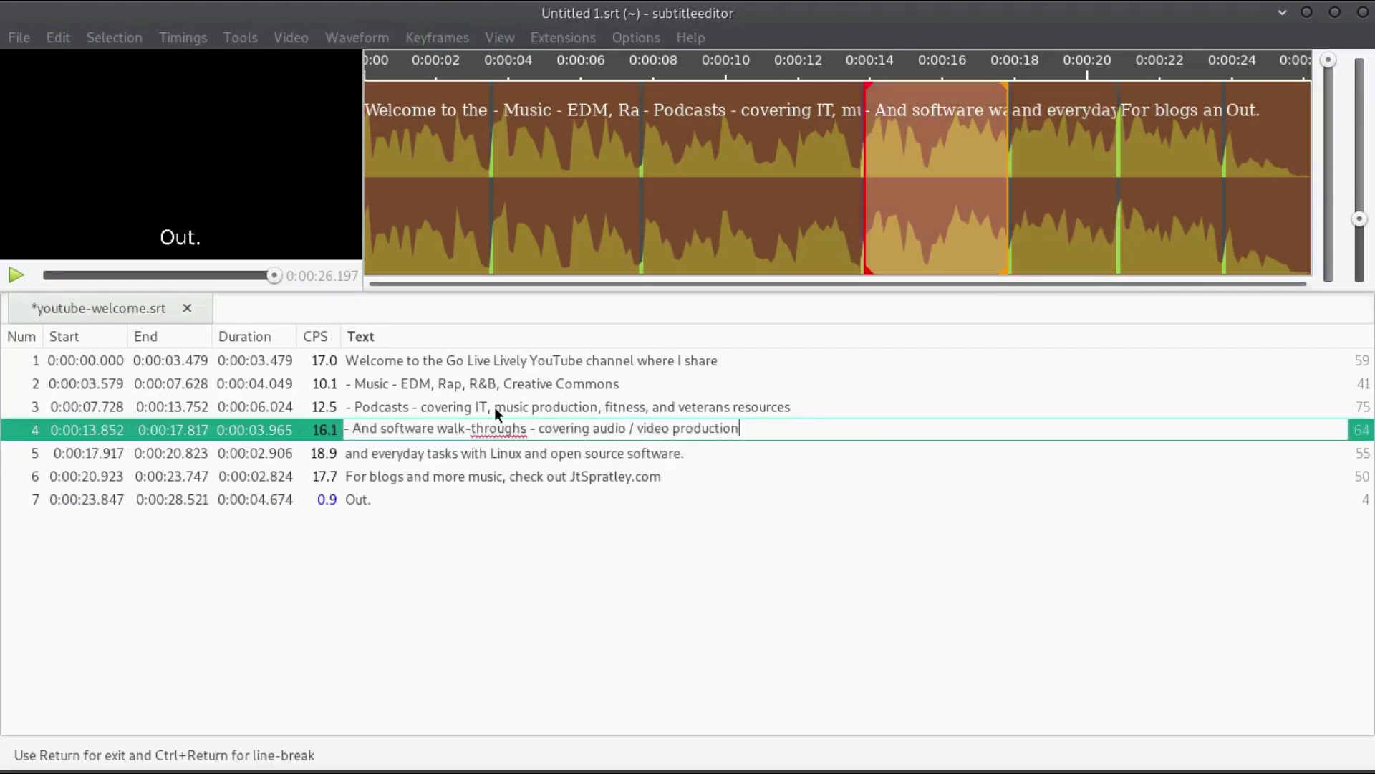
pyautogui.moveTo(539, 428); pyautogui.dragTo(546, 428)
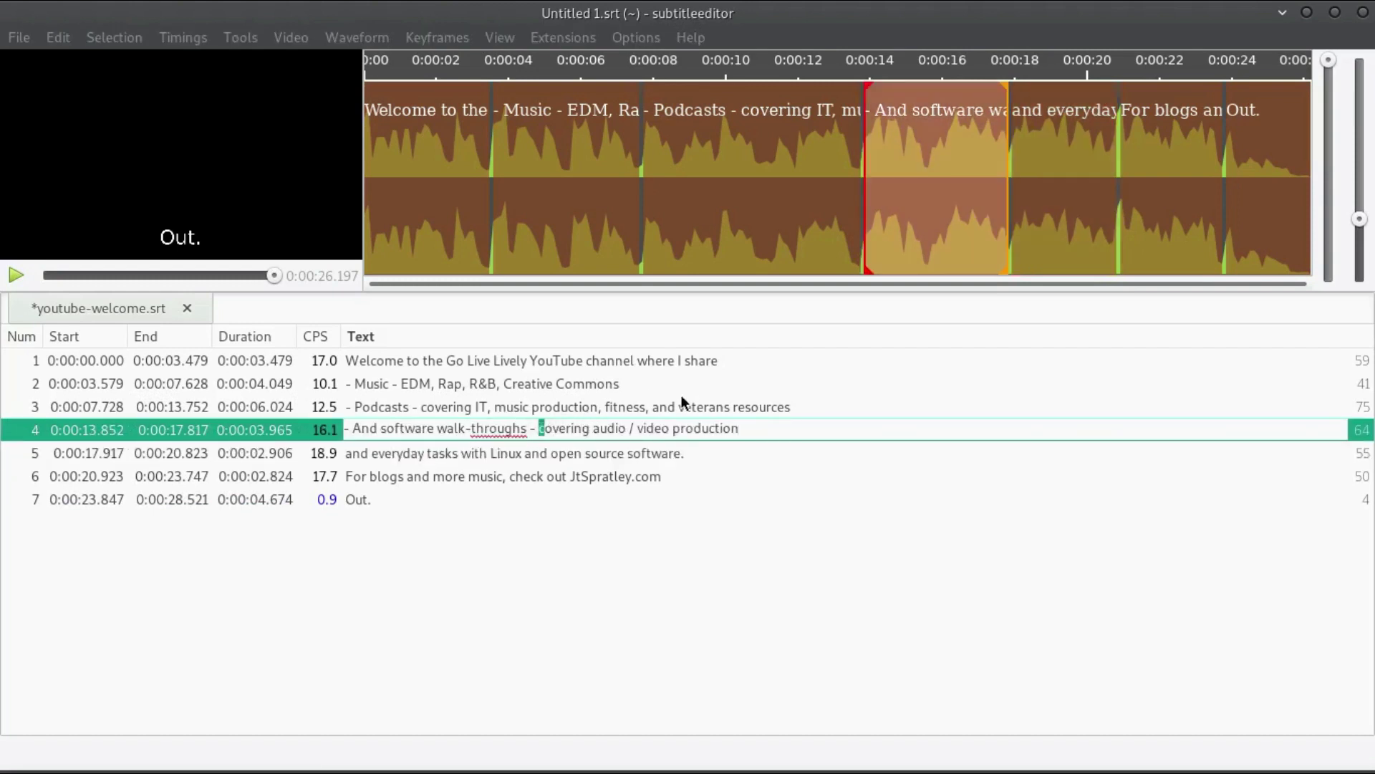
pyautogui.press('BackSpace')
pyautogui.press('Return')
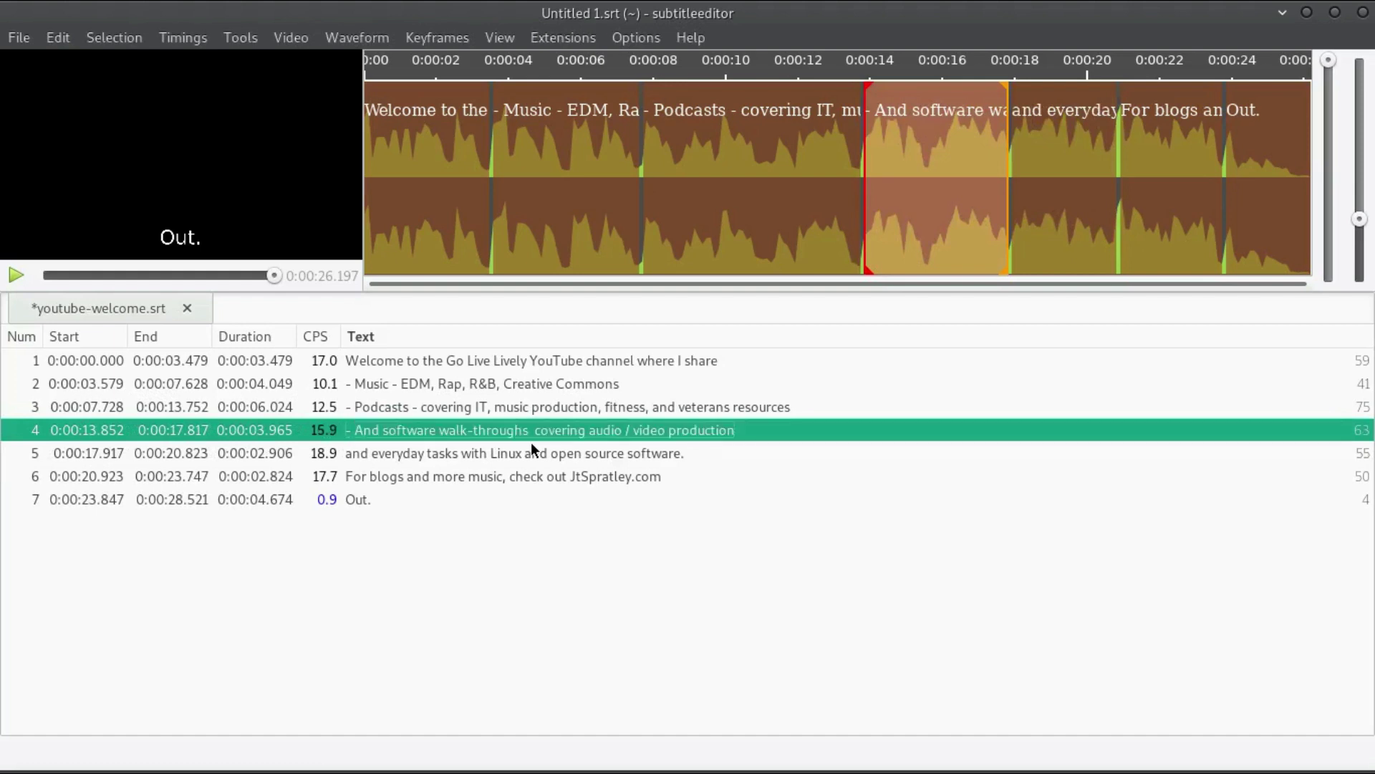
pyautogui.click(531, 433)
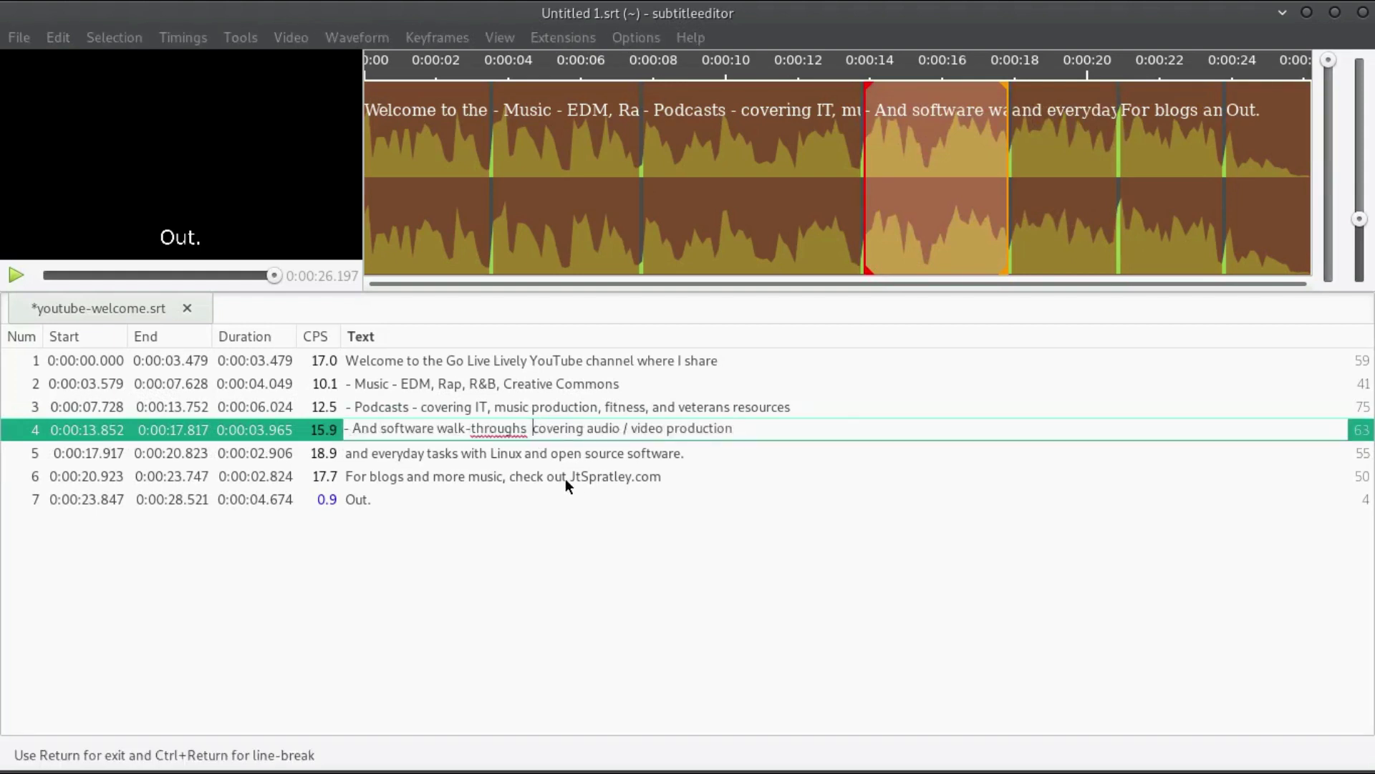
pyautogui.press('BackSpace')
pyautogui.press('Return')
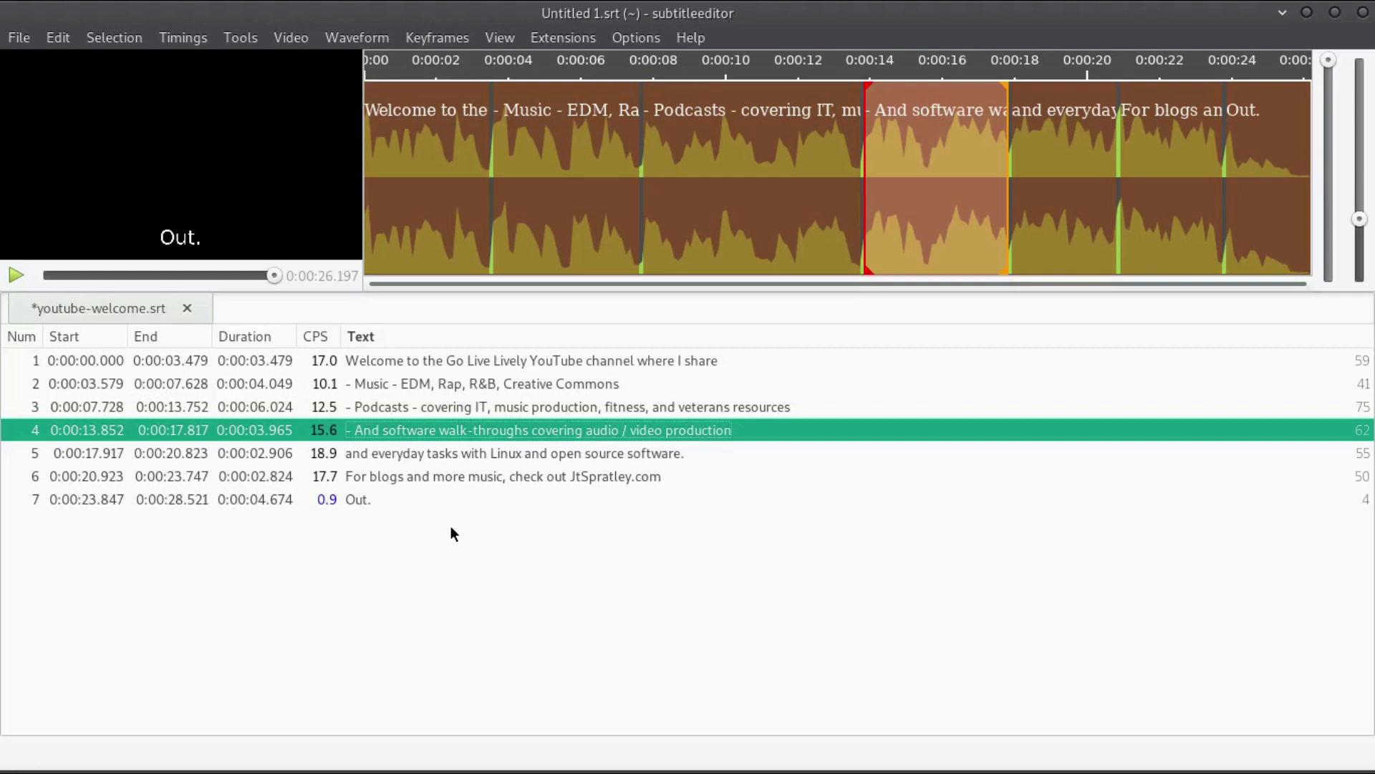
pyautogui.hotkey('ctrl', 's')
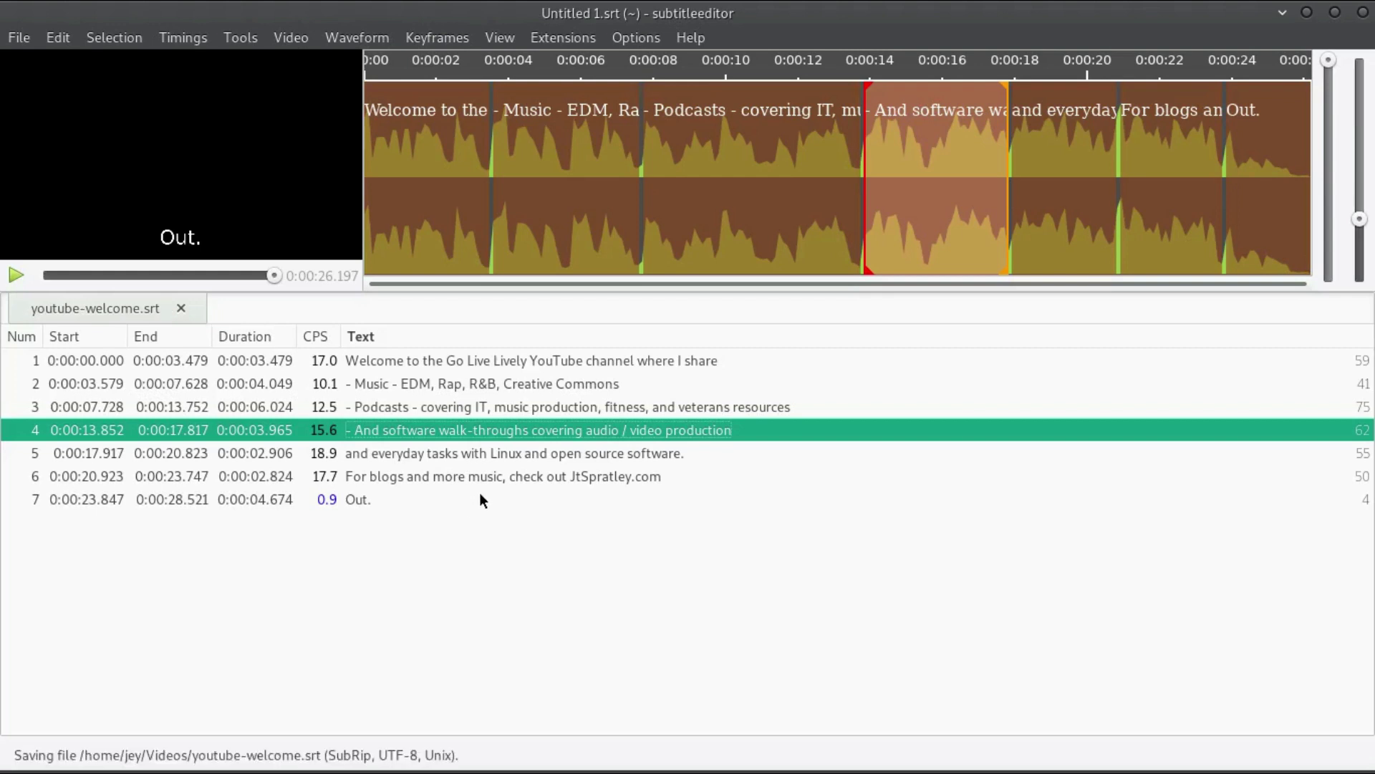